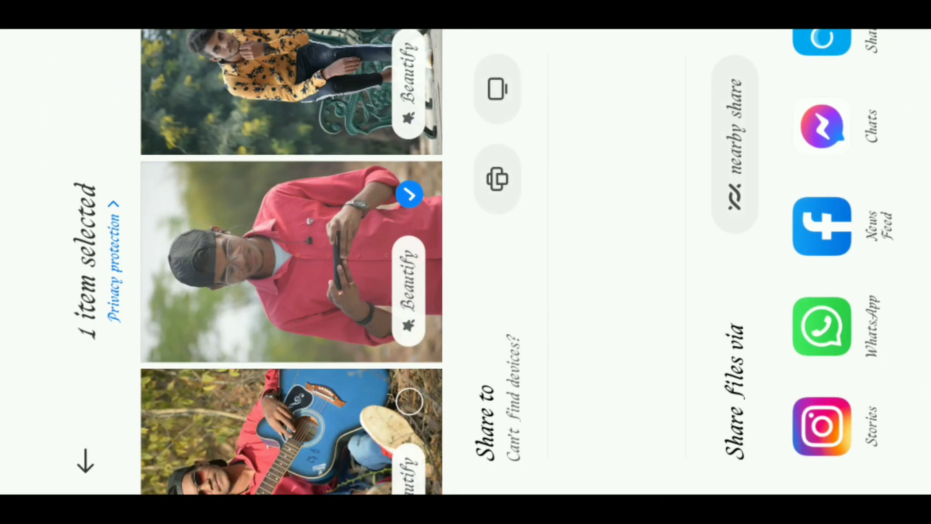
- Share the red-shirt portrait from the MIUI Gallery share sheet into Snapseed
left_click_drag(822, 145, 822, 388)
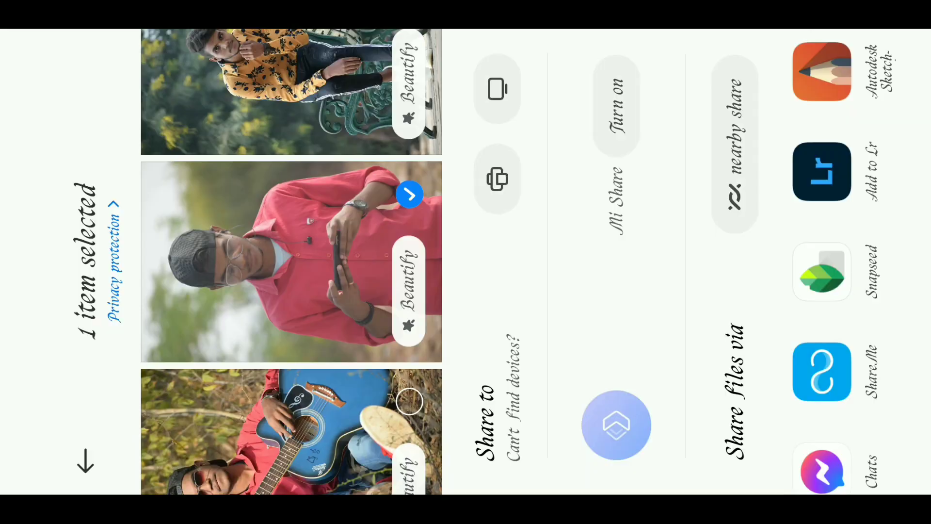
left_click(822, 272)
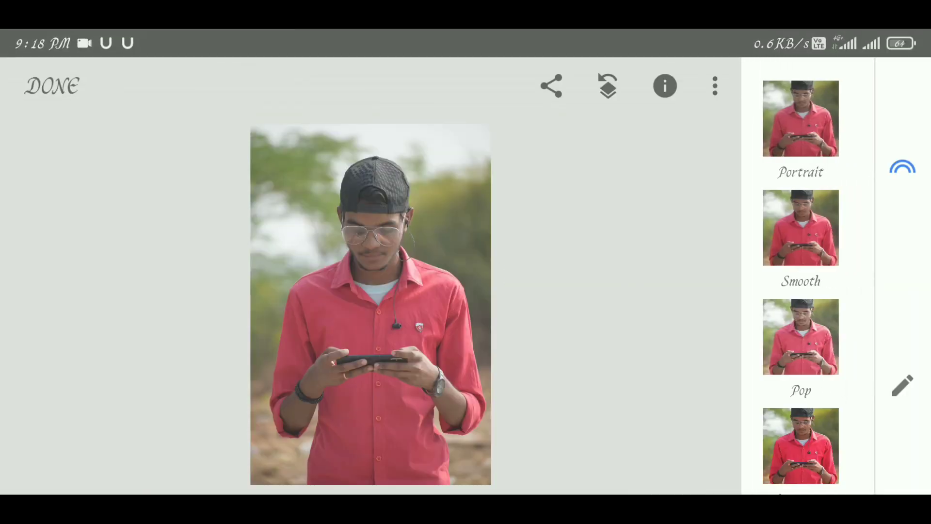
- Start an HDR-scape edit with raised filter strength and brightness at -20
scroll(436, 303, "up", 2)
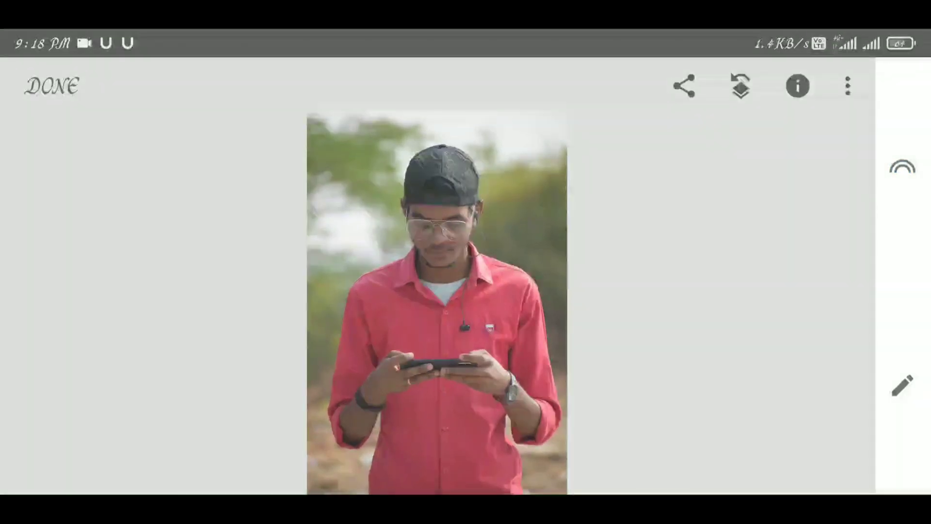
left_click(903, 386)
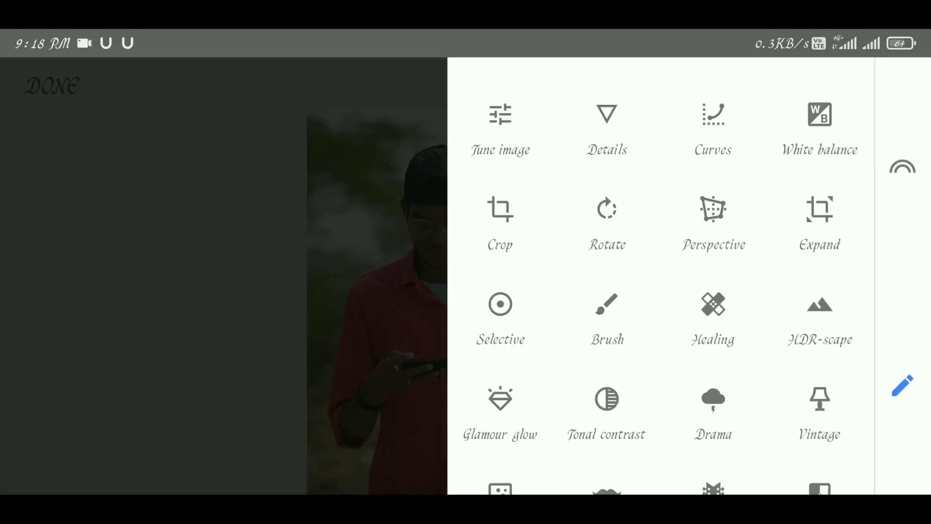
left_click(820, 305)
mouse_move(752, 257)
left_mouse_down()
mouse_move(890, 257)
mouse_move(903, 246)
left_mouse_up()
mouse_move(750, 295)
left_mouse_down()
mouse_move(750, 337)
mouse_move(685, 363)
mouse_move(719, 388)
mouse_move(730, 374)
left_mouse_up()
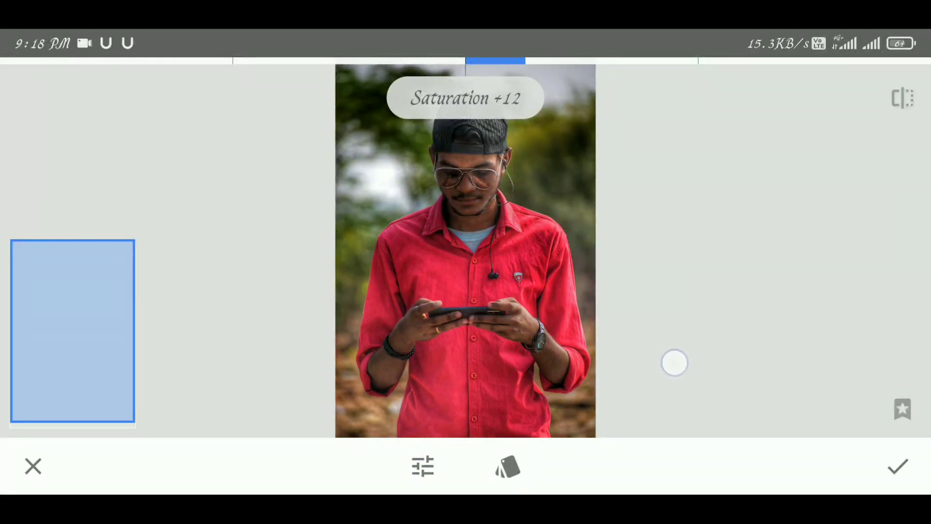
- Settle on the People style, lower saturation slightly, and apply the HDR-scape edit
left_click(507, 467)
left_click(132, 383)
left_click(303, 383)
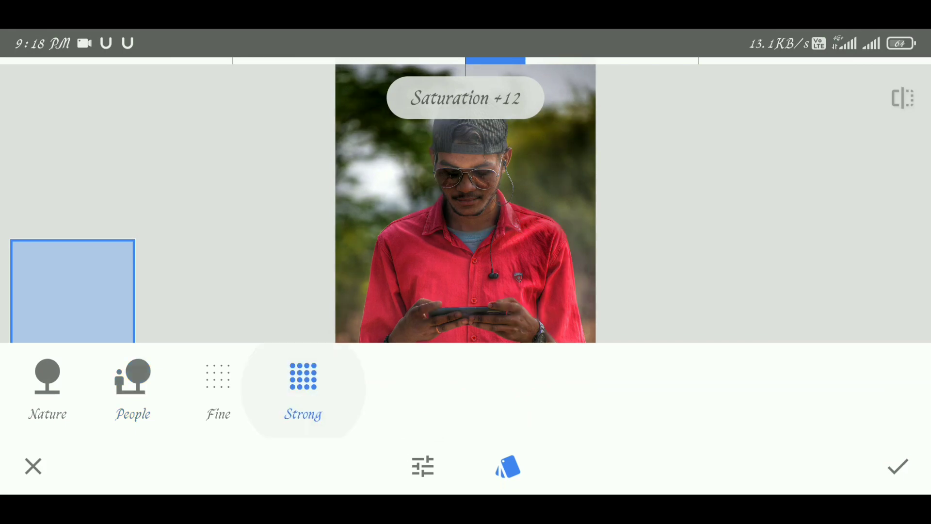
left_click(218, 383)
left_click(132, 383)
left_click(47, 383)
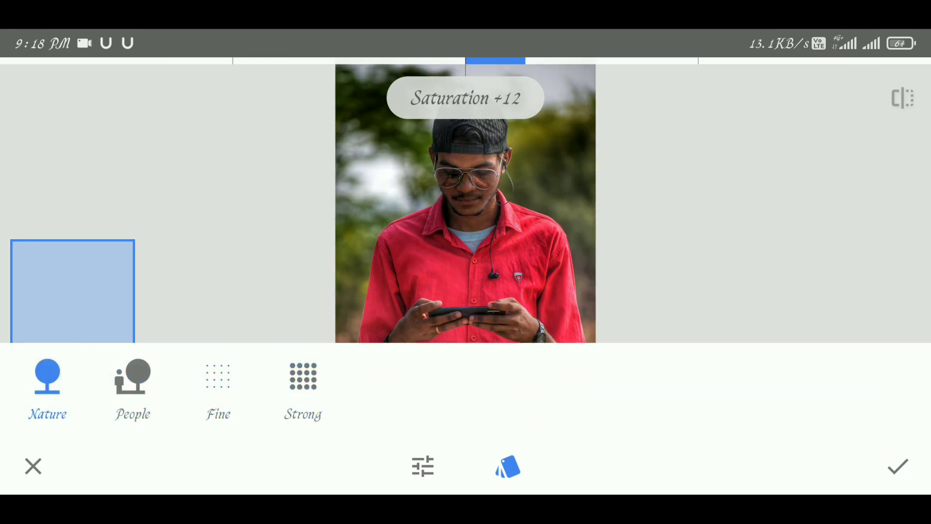
left_click(133, 383)
left_click(902, 97)
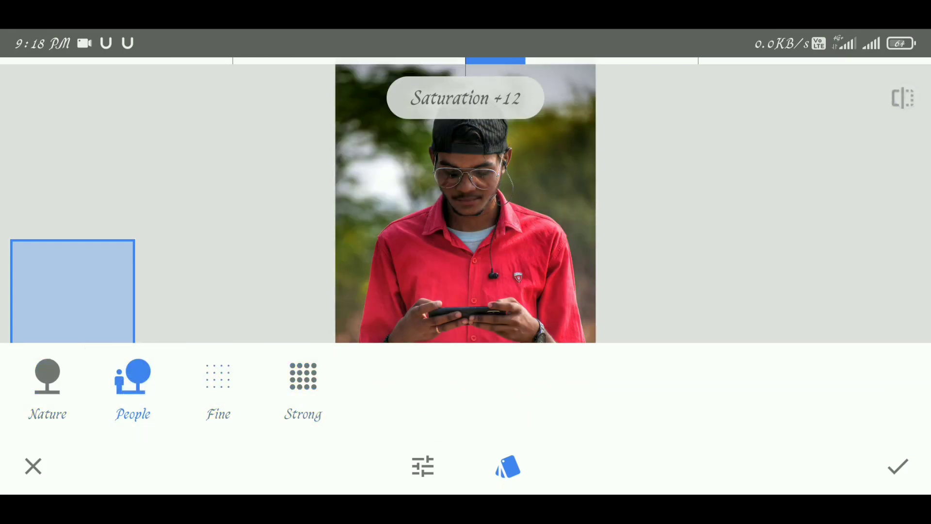
mouse_move(727, 276)
left_mouse_down()
mouse_move(689, 276)
mouse_move(715, 295)
mouse_move(669, 302)
left_mouse_up()
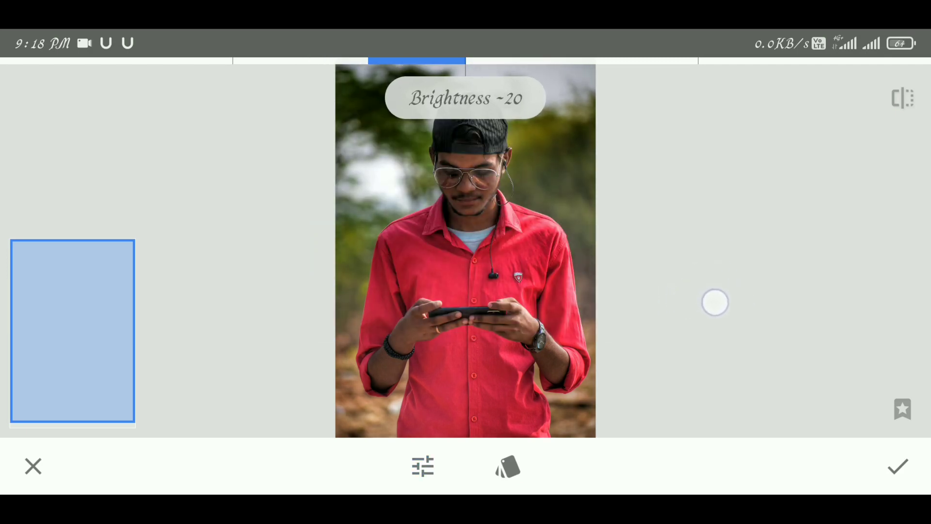
left_click(903, 97)
left_click(898, 466)
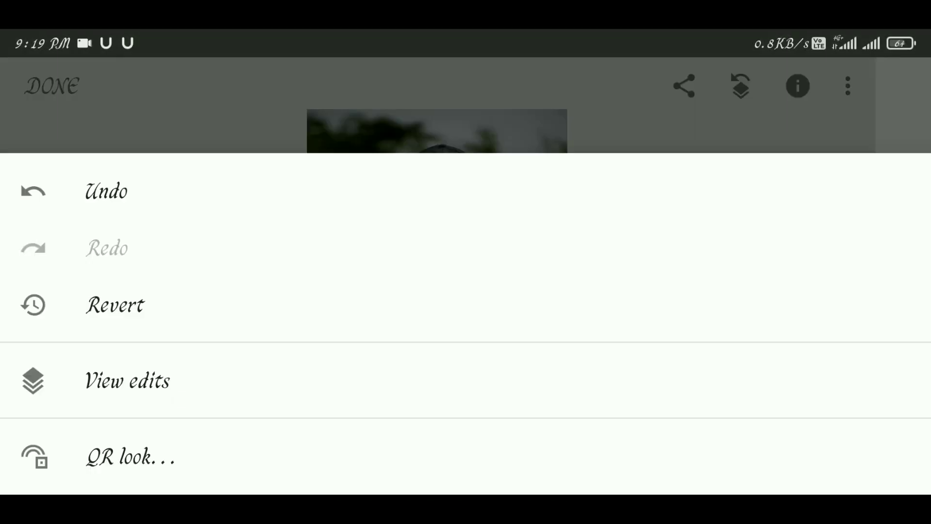
- Open the HDR-scape stack brush and invert its mask
left_click(83, 380)
left_click(865, 397)
left_click(717, 397)
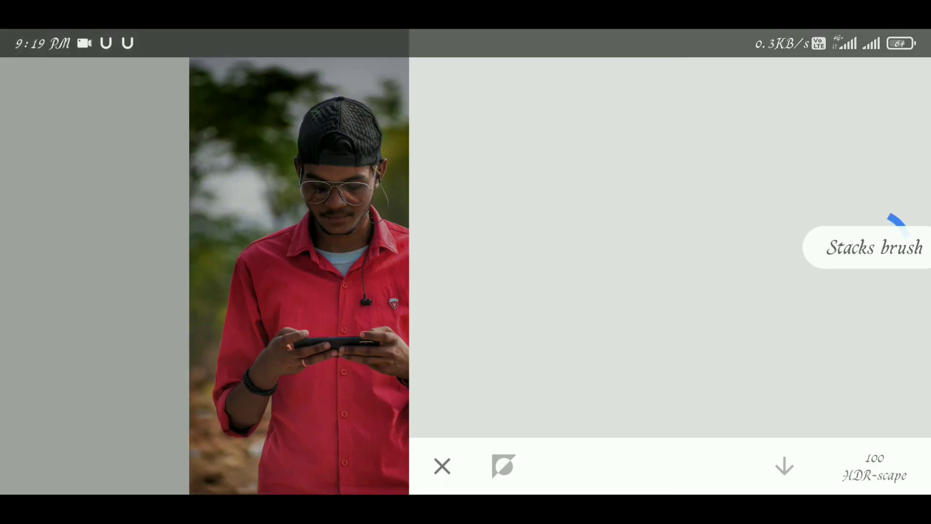
left_click(100, 466)
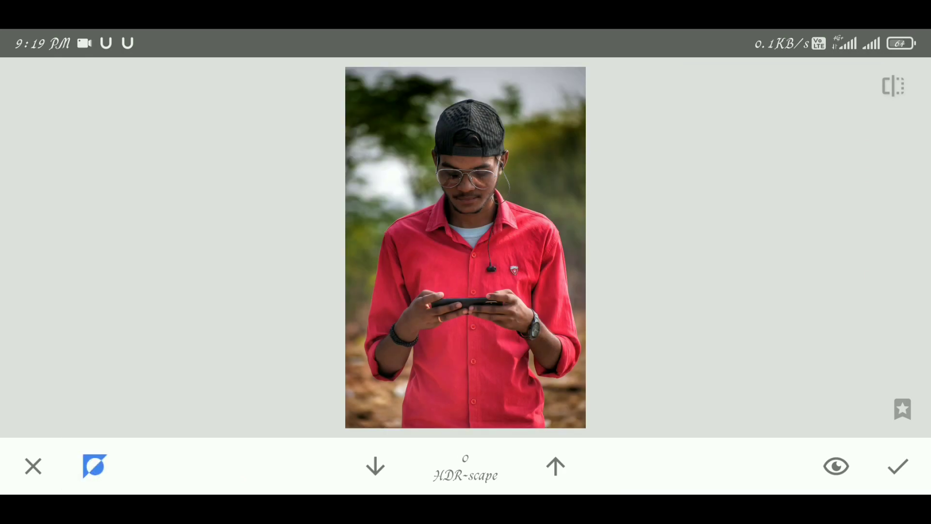
- Brush HDR-scape off the cap edge, glasses, nose, mouth, chin and neck
scroll(466, 194, "up", 3)
scroll(484, 203, "up", 3)
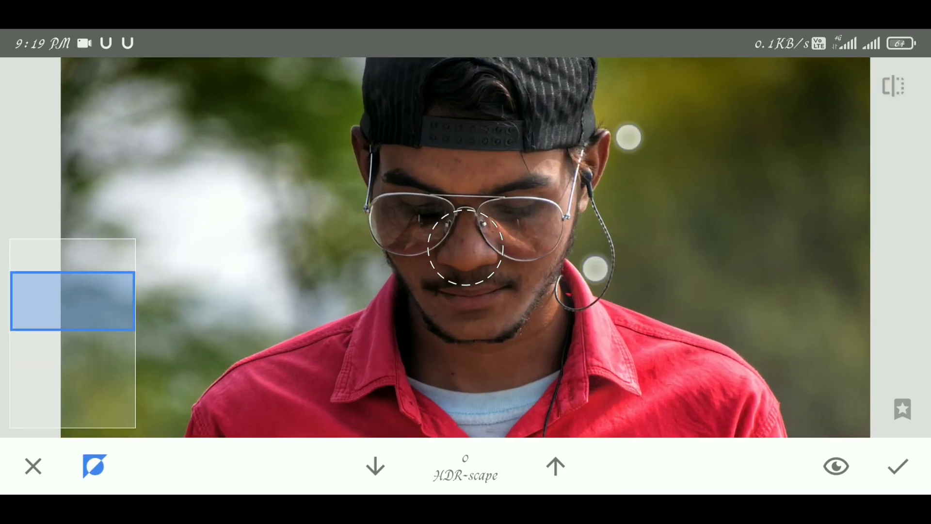
scroll(485, 233, "up", 3)
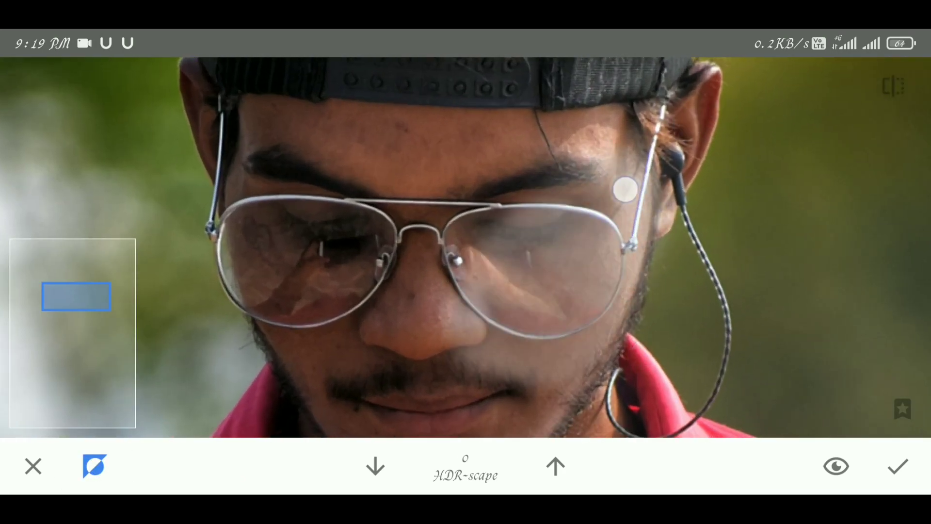
scroll(631, 174, "up", 3)
left_click_drag(694, 150, 634, 249)
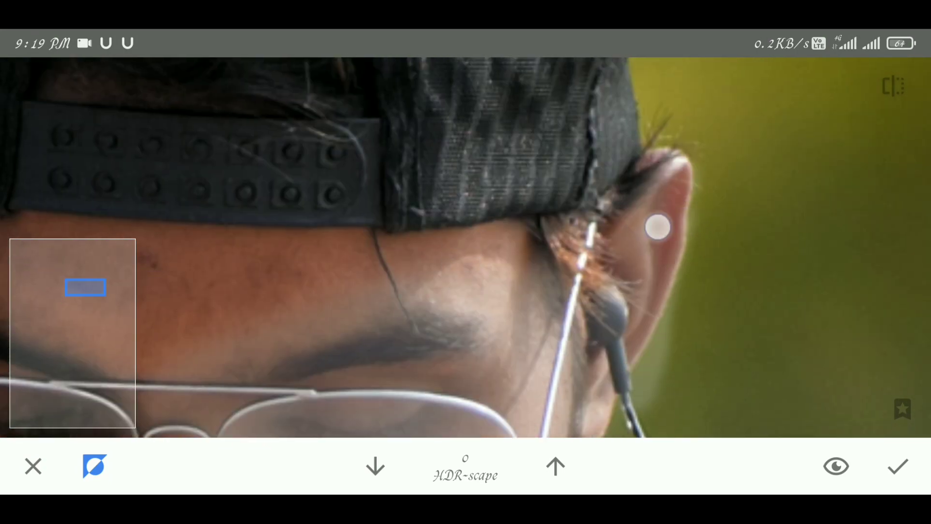
left_click_drag(666, 313, 737, 149)
left_click_drag(762, 268, 737, 223)
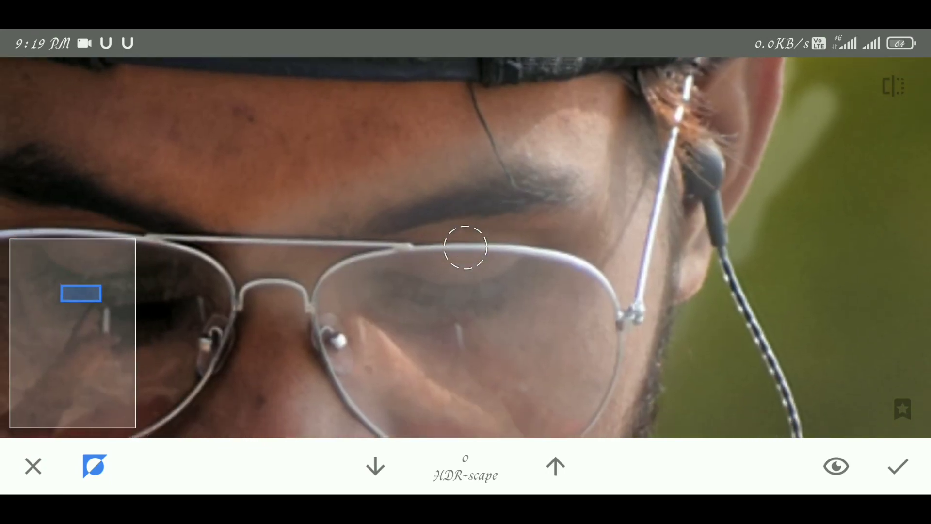
left_click_drag(700, 356, 725, 203)
left_click_drag(713, 291, 764, 118)
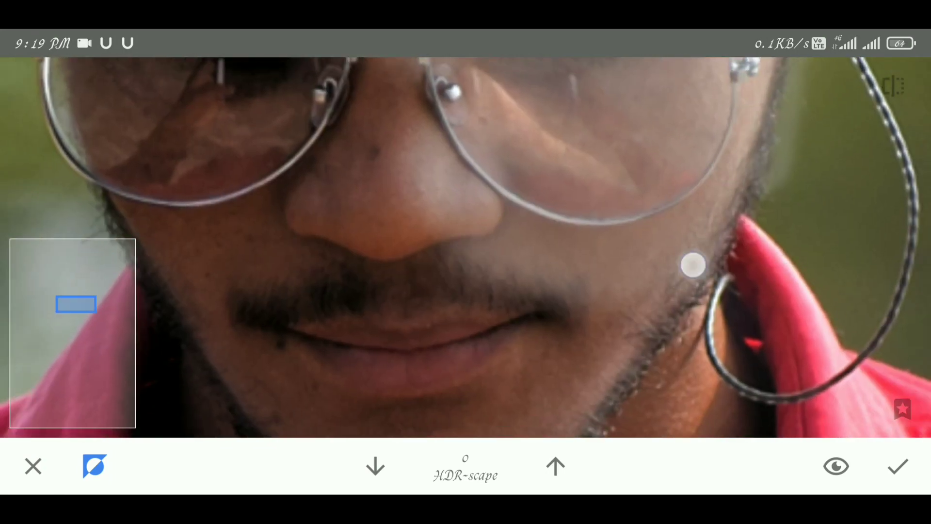
left_click_drag(692, 264, 677, 103)
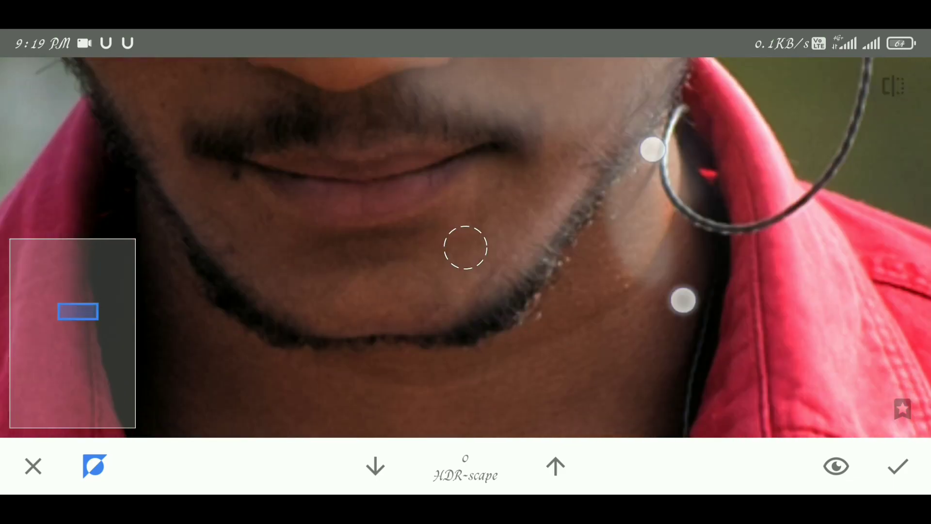
left_click_drag(682, 300, 689, 160)
left_click_drag(750, 297, 823, 228)
- Brush HDR-scape off the chin, glasses area, ear, temple and forehead
mouse_move(656, 317)
left_mouse_down()
mouse_move(467, 235)
mouse_move(438, 305)
mouse_move(437, 233)
mouse_move(430, 326)
left_mouse_up()
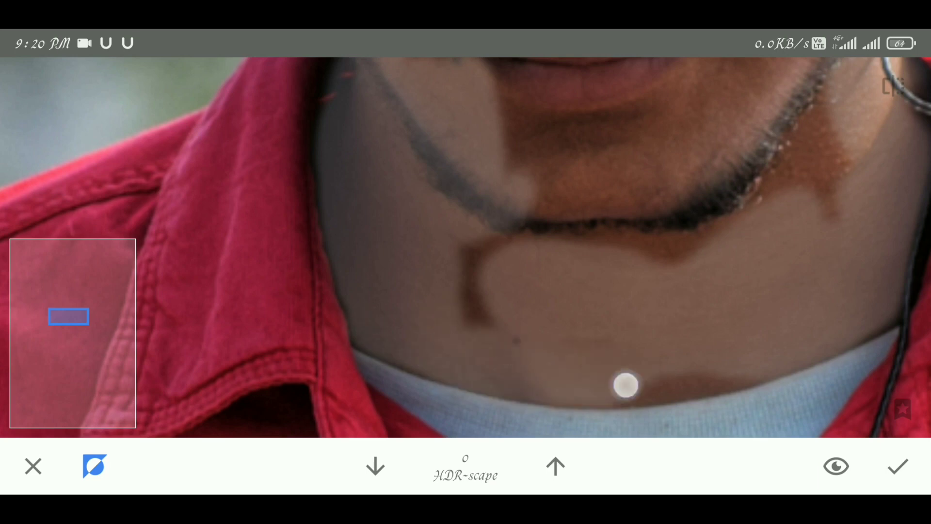
left_click_drag(500, 216, 506, 287)
mouse_move(442, 193)
left_mouse_down()
mouse_move(410, 265)
mouse_move(479, 339)
mouse_move(496, 212)
mouse_move(449, 281)
mouse_move(451, 258)
mouse_move(503, 166)
mouse_move(657, 192)
left_mouse_up()
mouse_move(184, 194)
left_mouse_down()
mouse_move(402, 202)
mouse_move(503, 235)
left_mouse_up()
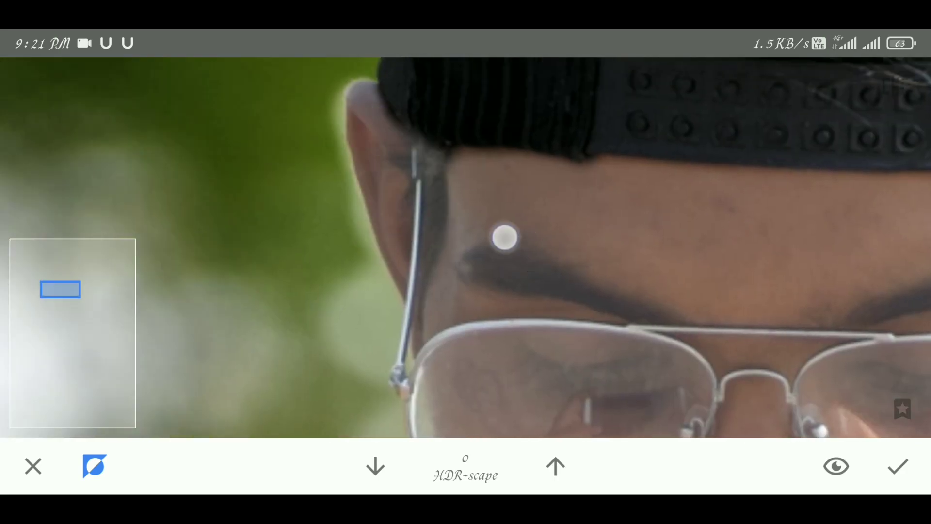
mouse_move(672, 191)
left_mouse_down()
mouse_move(517, 177)
mouse_move(532, 183)
mouse_move(519, 204)
mouse_move(549, 249)
left_mouse_up()
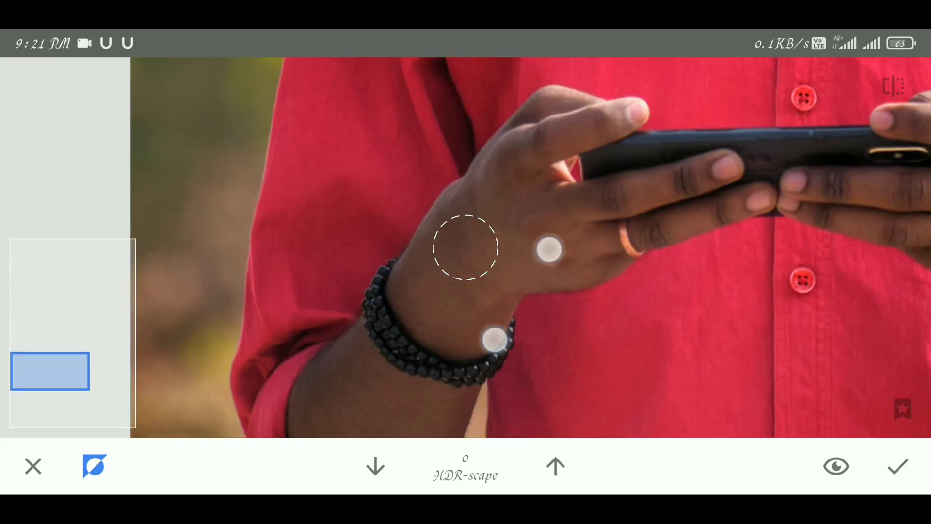
- Brush HDR-scape off the wrists, fingers, back of the hand and arm
mouse_move(493, 339)
left_mouse_down()
mouse_move(340, 304)
mouse_move(397, 164)
mouse_move(513, 212)
mouse_move(469, 164)
mouse_move(283, 292)
mouse_move(391, 231)
mouse_move(328, 210)
mouse_move(527, 225)
left_mouse_up()
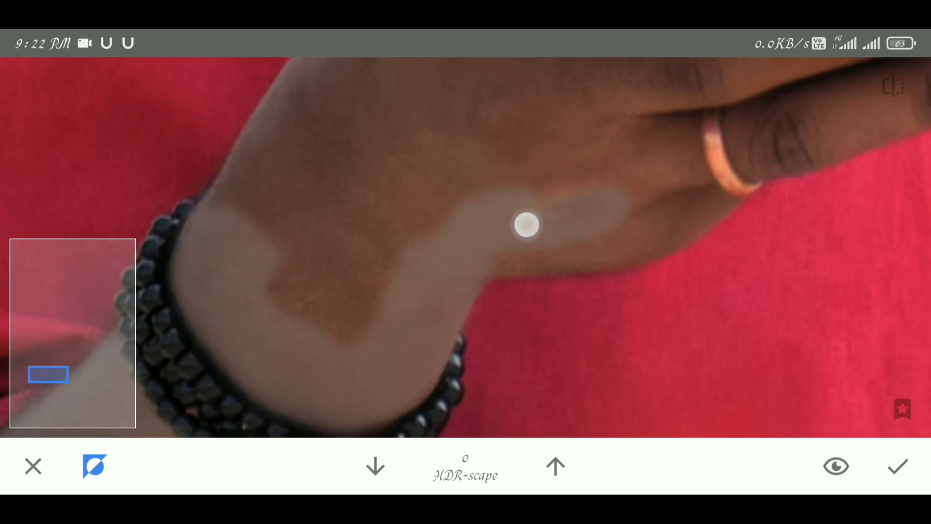
mouse_move(437, 201)
left_mouse_down()
mouse_move(243, 276)
mouse_move(448, 141)
left_mouse_up()
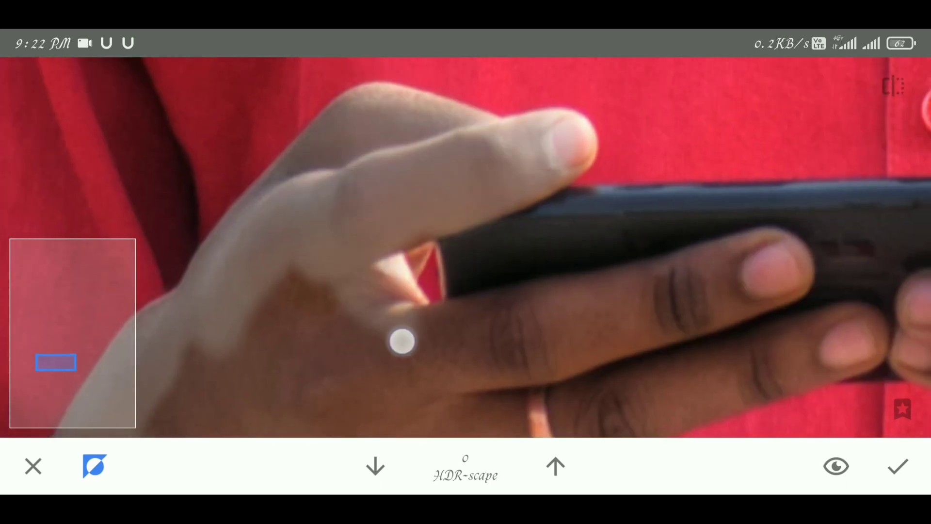
mouse_move(402, 341)
left_mouse_down()
mouse_move(719, 220)
mouse_move(527, 165)
left_mouse_up()
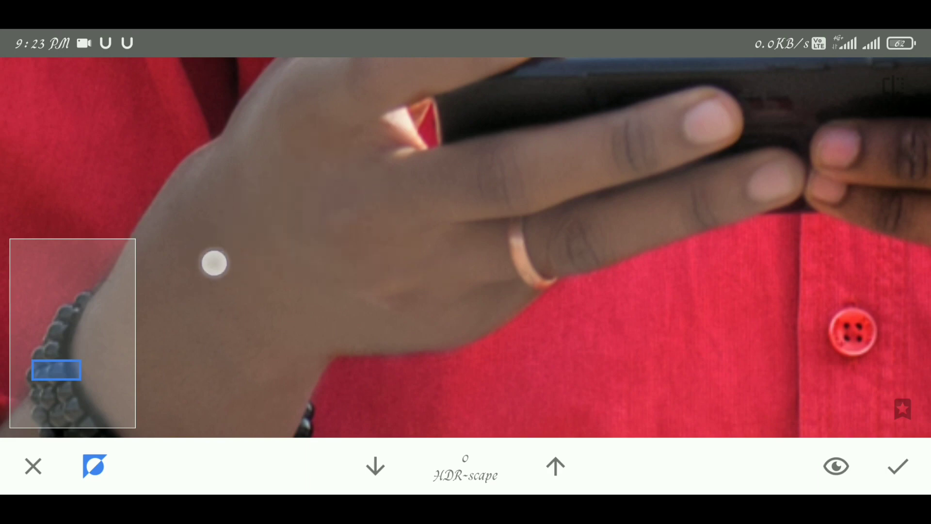
left_click_drag(893, 134, 407, 195)
mouse_move(335, 214)
left_mouse_down()
mouse_move(661, 191)
mouse_move(447, 391)
mouse_move(454, 130)
left_mouse_up()
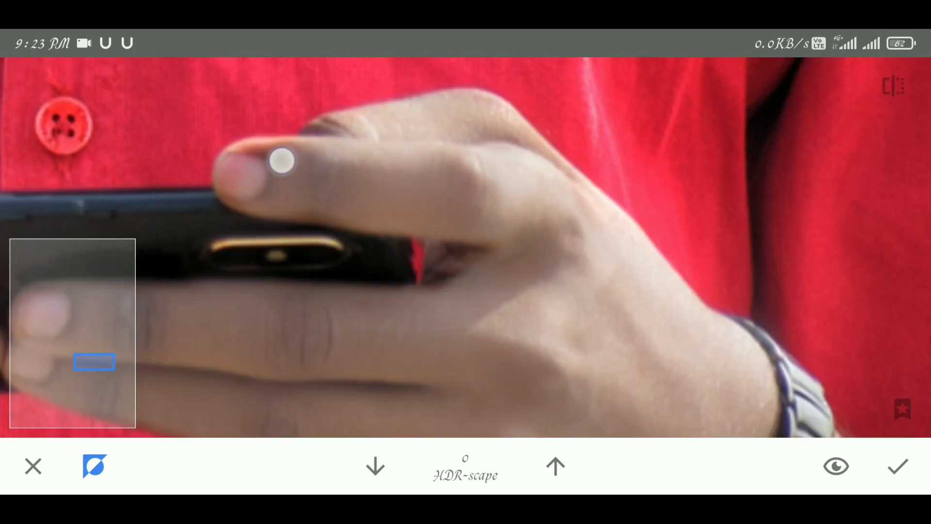
mouse_move(282, 160)
left_mouse_down()
mouse_move(571, 317)
mouse_move(367, 301)
mouse_move(426, 345)
mouse_move(587, 237)
left_mouse_up()
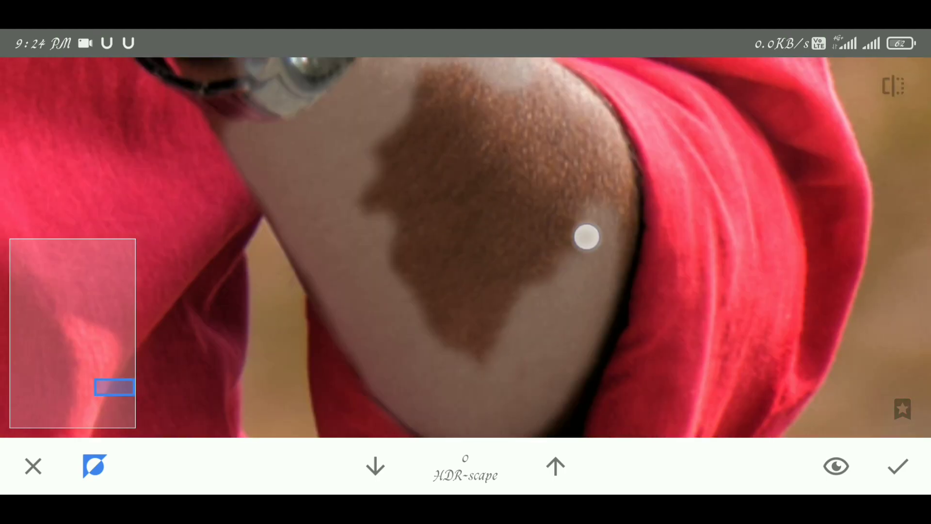
left_click_drag(422, 147, 320, 218)
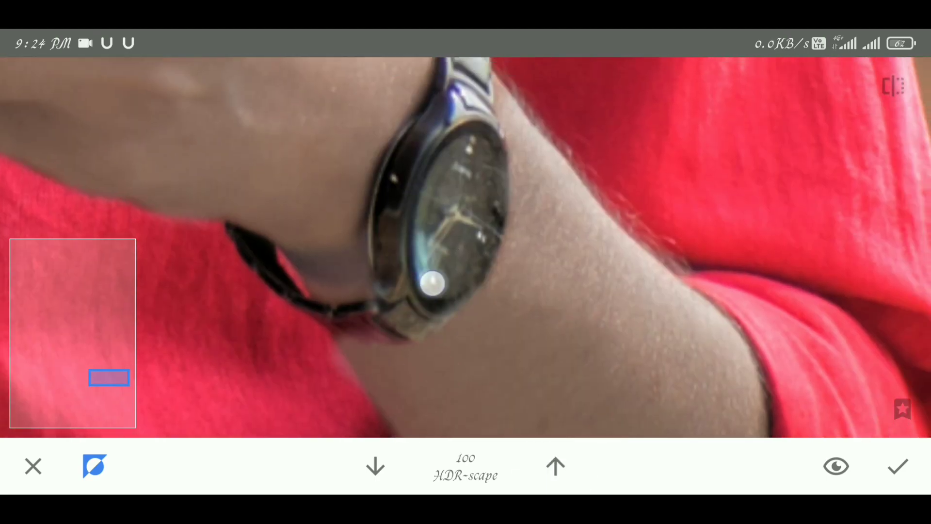
- Touch up eyebrows, nose, lips and chin, then confirm the masked HDR-scape
mouse_move(405, 282)
left_mouse_down()
mouse_move(600, 162)
mouse_move(536, 145)
mouse_move(340, 155)
left_mouse_up()
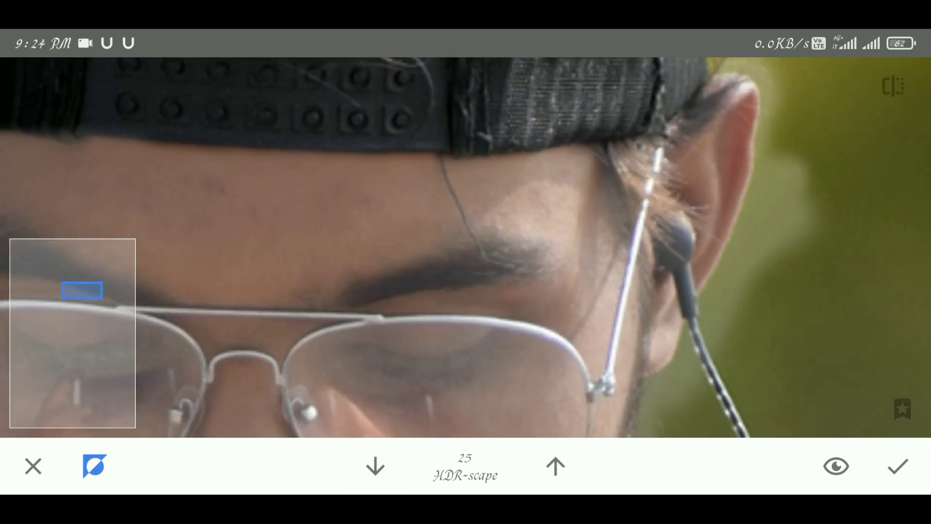
mouse_move(320, 209)
left_mouse_down()
mouse_move(474, 308)
mouse_move(449, 316)
mouse_move(534, 287)
left_mouse_up()
mouse_move(383, 215)
left_mouse_down()
mouse_move(505, 308)
mouse_move(507, 383)
left_mouse_up()
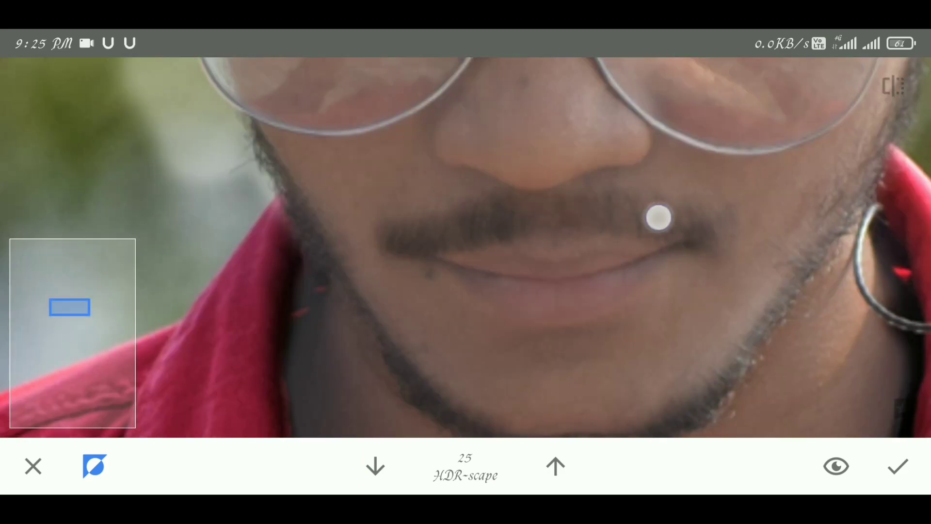
left_click_drag(465, 340, 466, 145)
left_click(375, 467)
left_click_drag(466, 194, 475, 236)
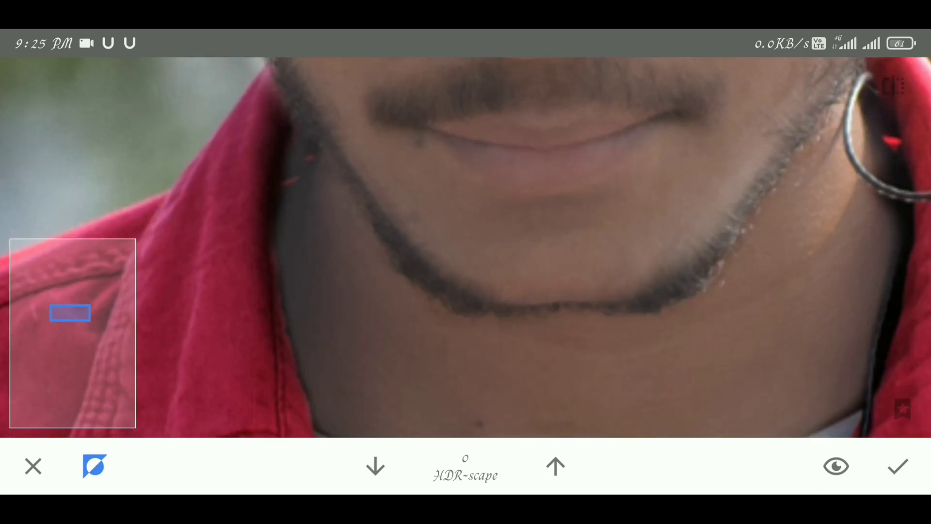
left_click(900, 466)
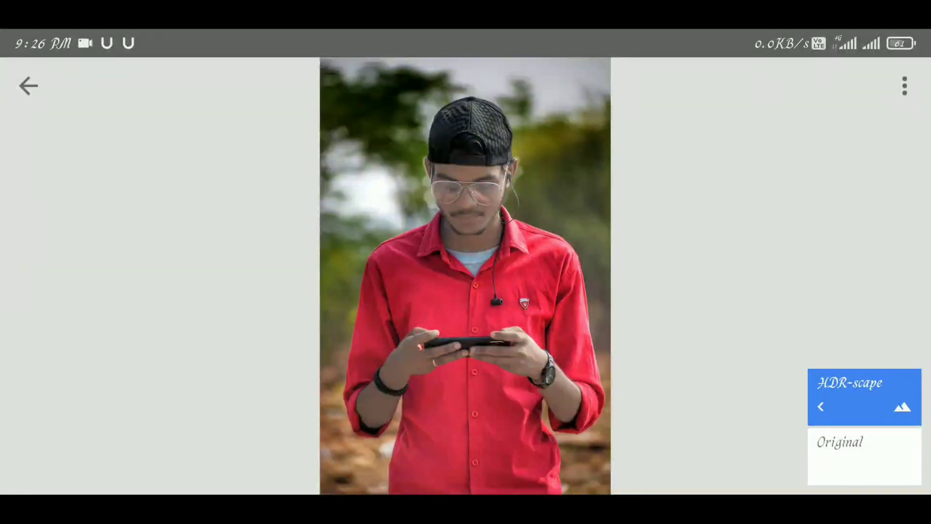
- Start a Tonal contrast edit with High tones at +30
left_click(28, 86)
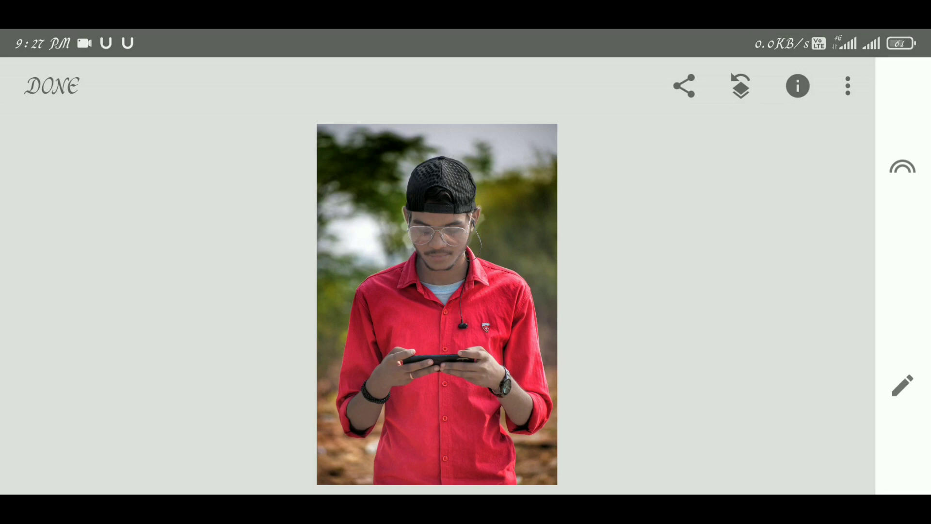
scroll(464, 311, "up", 1)
left_click(905, 387)
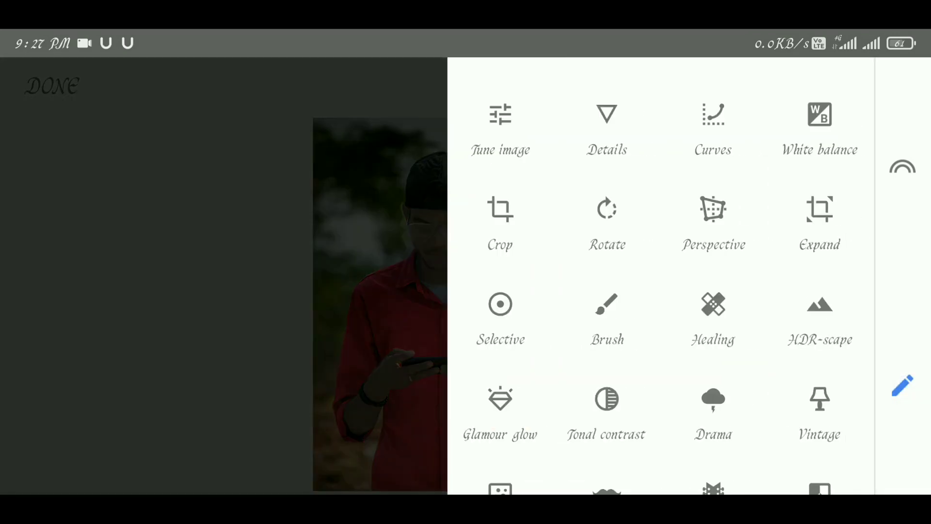
left_click_drag(739, 401, 765, 272)
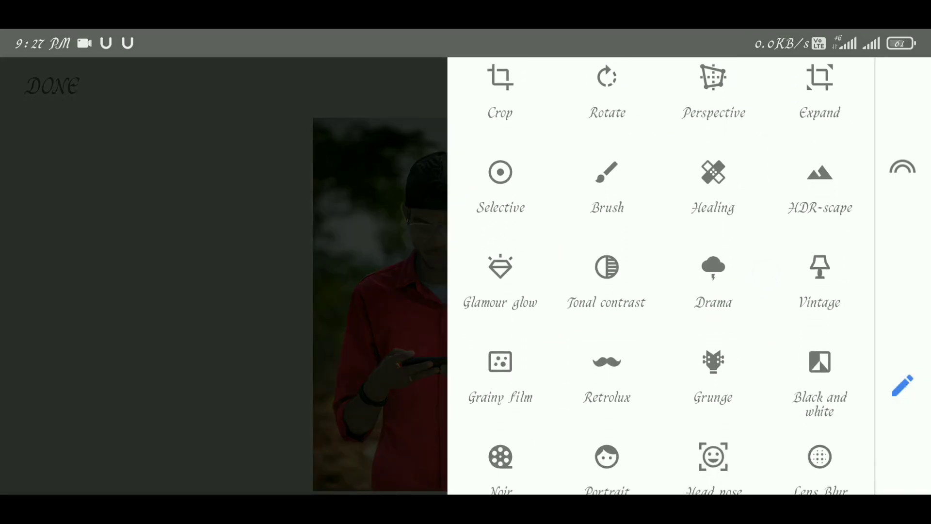
left_click(603, 287)
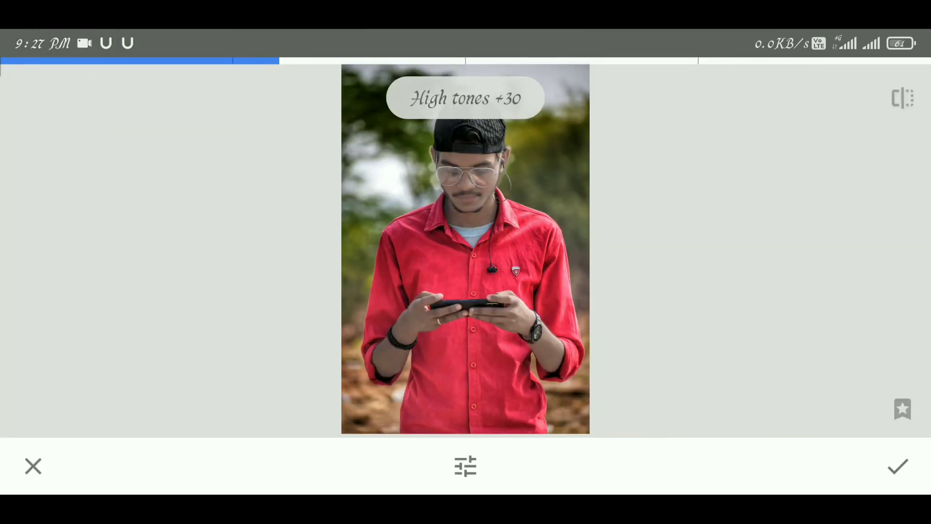
scroll(466, 243, "up", 5)
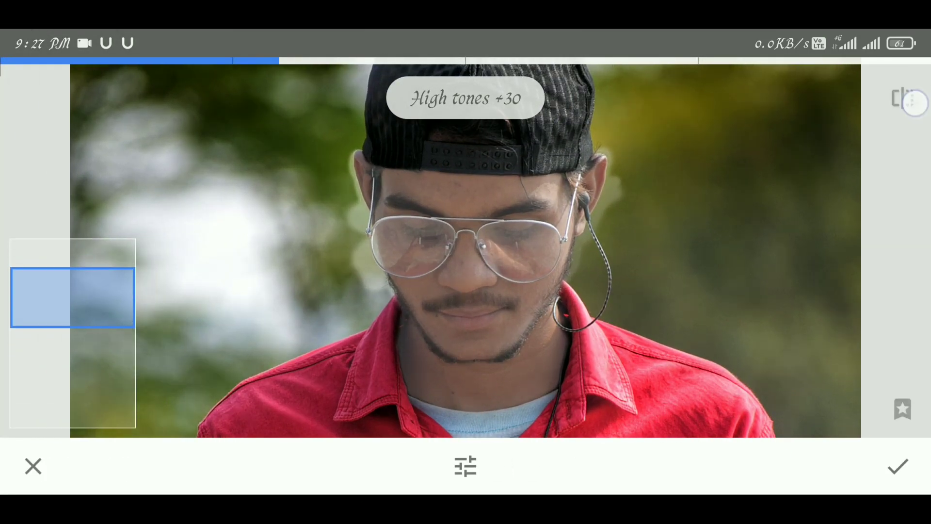
left_click(914, 103)
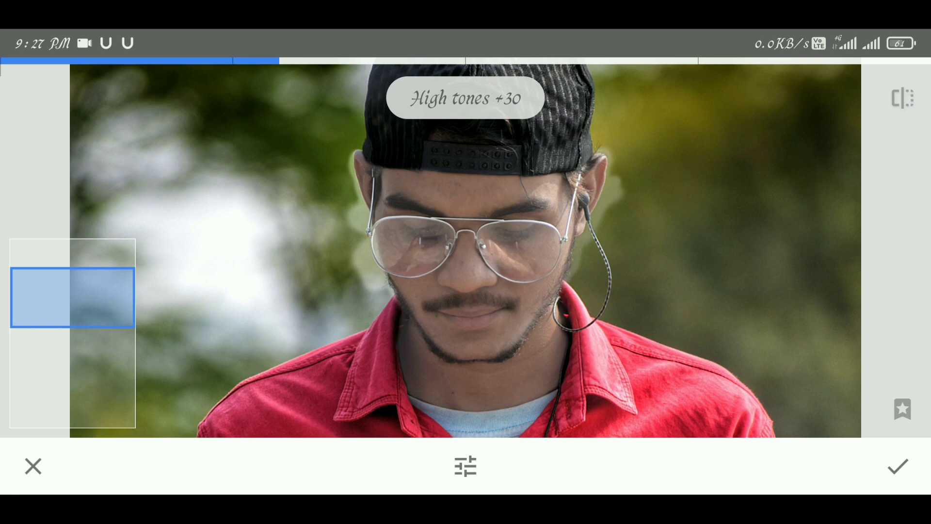
- Adjust Protect shadows, set Protect highlights to +20, and apply Tonal contrast
mouse_move(657, 350)
left_mouse_down()
mouse_move(690, 237)
mouse_move(715, 204)
left_mouse_up()
mouse_move(723, 262)
left_mouse_down()
mouse_move(744, 256)
mouse_move(824, 274)
mouse_move(881, 224)
left_mouse_up()
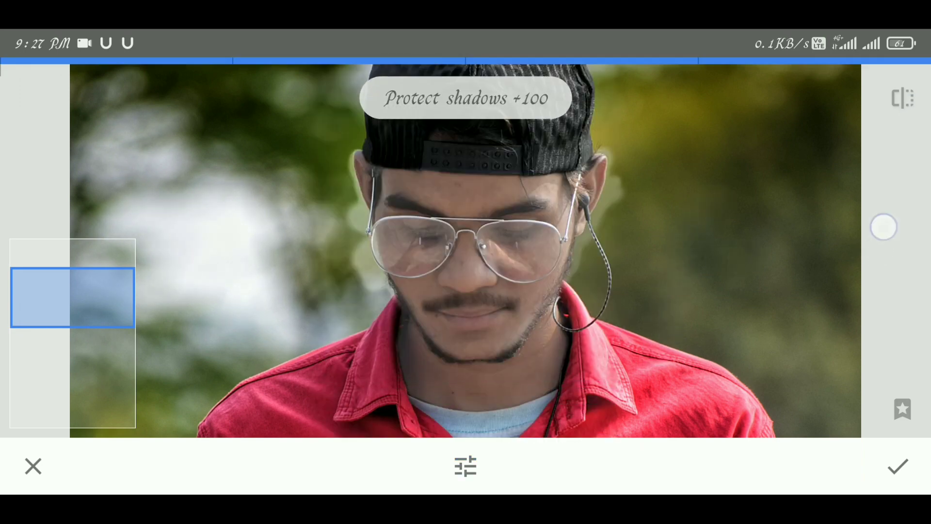
left_click(914, 102)
mouse_move(711, 283)
left_mouse_down()
mouse_move(547, 335)
mouse_move(711, 308)
mouse_move(731, 337)
mouse_move(807, 320)
left_mouse_up()
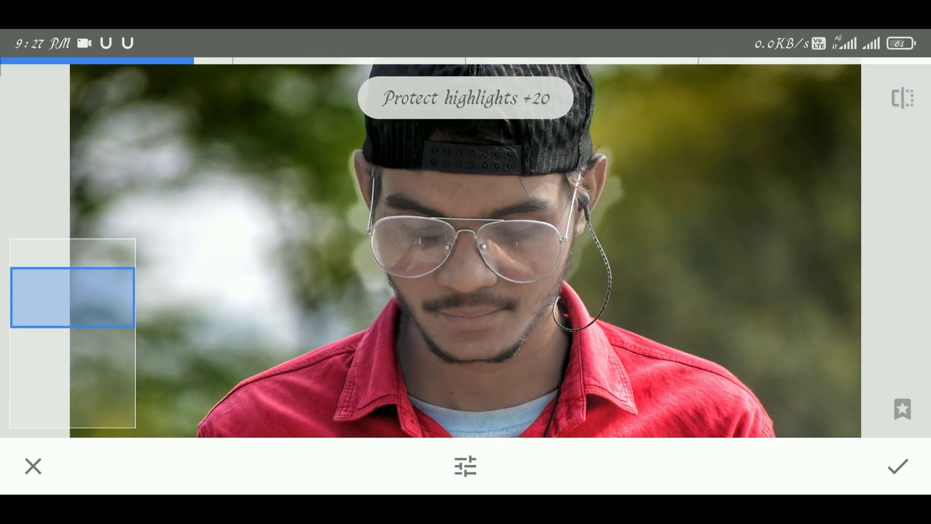
scroll(465, 286, "down", 5)
scroll(465, 289, "down", 5)
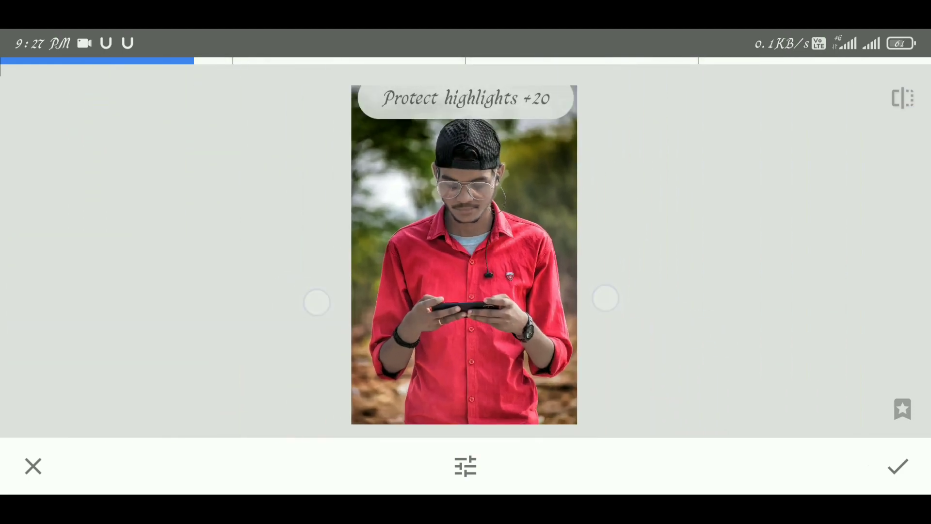
left_click(900, 474)
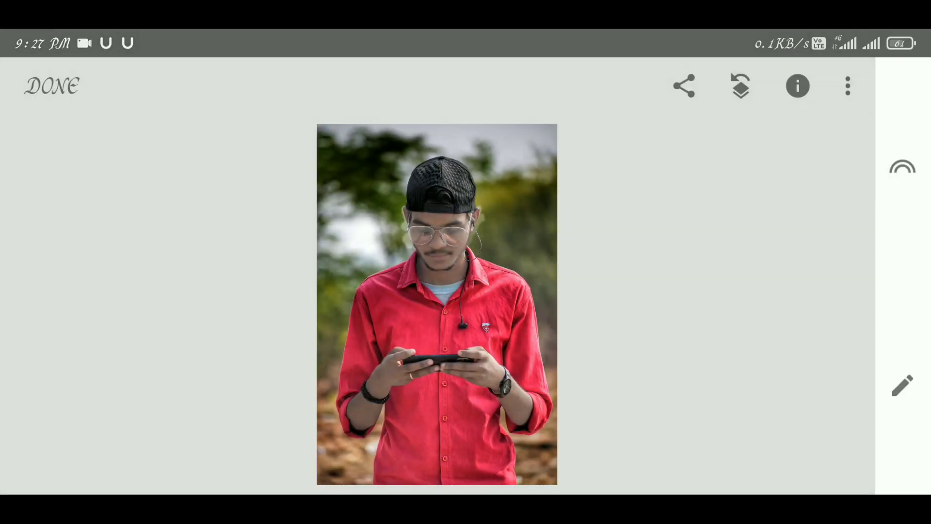
- Add a Selective control point on the neck, sizing it and adjusting structure
left_click(902, 386)
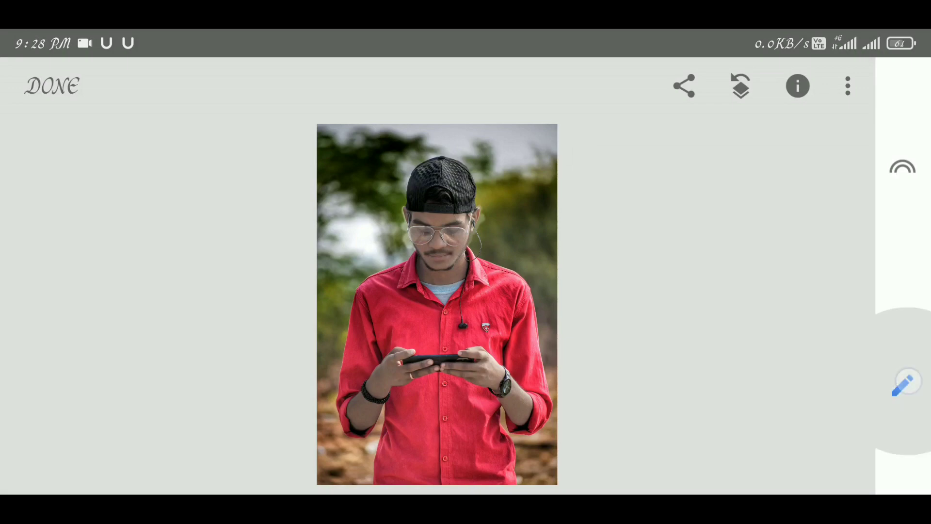
left_click(499, 172)
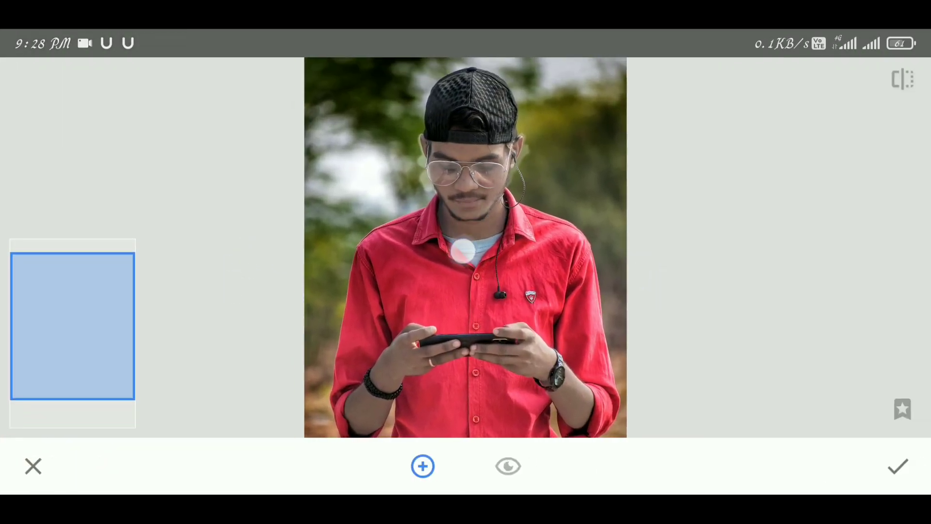
left_click_drag(463, 250, 453, 226)
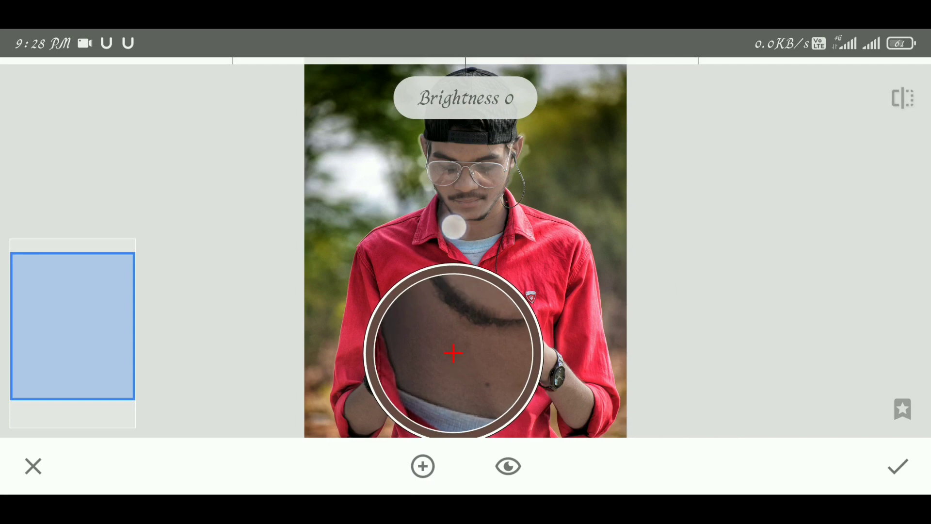
mouse_move(657, 270)
left_mouse_down()
mouse_move(579, 262)
mouse_move(719, 256)
mouse_move(650, 296)
mouse_move(661, 284)
left_mouse_up()
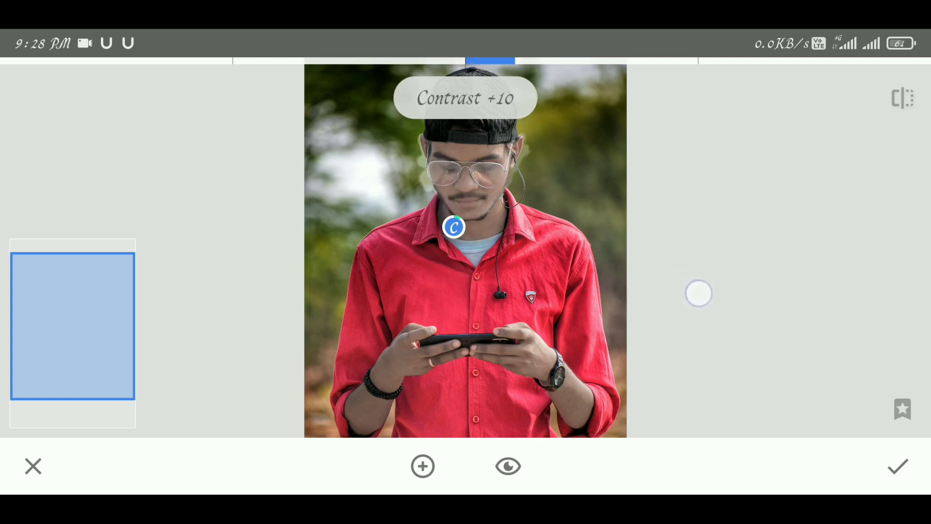
left_click_drag(692, 335, 707, 273)
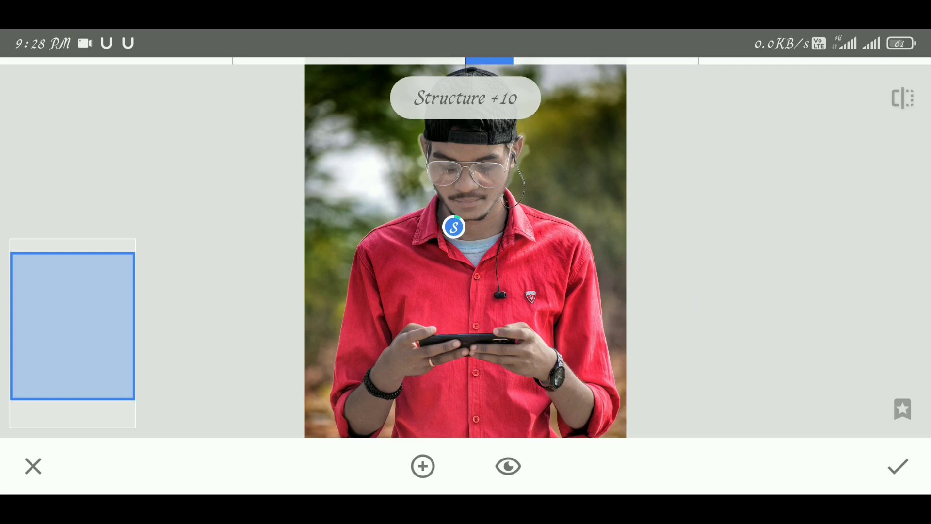
- Add wrist control points, brightening the lower-left hand and desaturating the lower-right wrist
left_click(373, 407)
left_click_drag(374, 407, 250, 297)
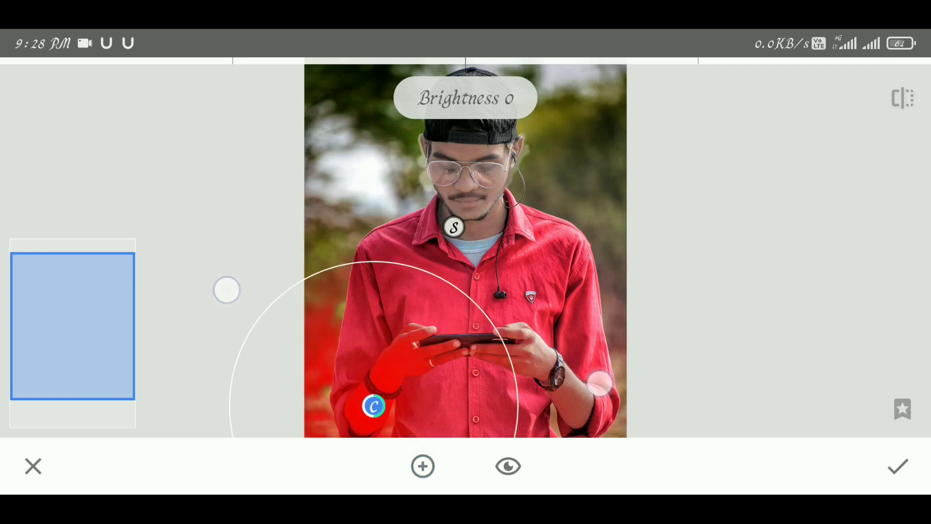
mouse_move(645, 346)
left_mouse_down()
mouse_move(691, 347)
mouse_move(704, 333)
mouse_move(687, 330)
mouse_move(671, 343)
mouse_move(727, 285)
mouse_move(742, 314)
left_mouse_up()
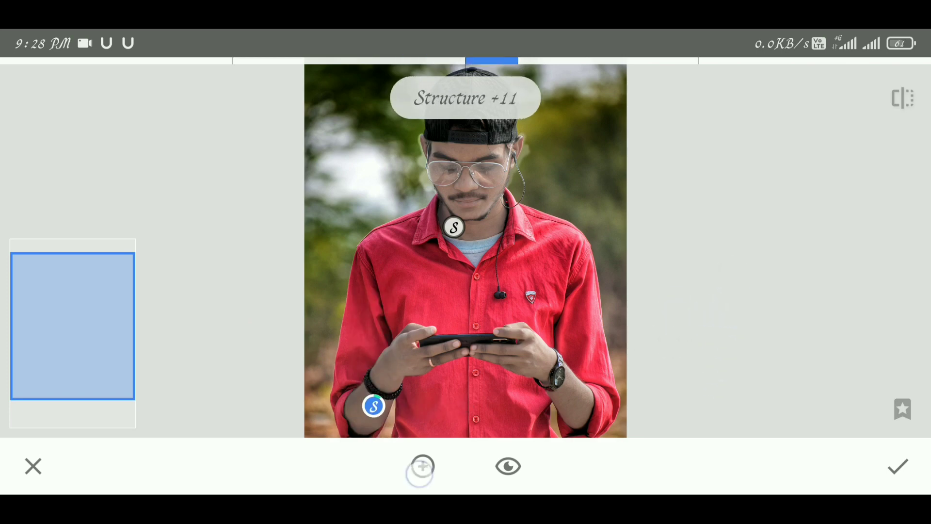
left_click(420, 472)
left_click_drag(602, 357, 573, 405)
mouse_move(611, 364)
left_mouse_down()
mouse_move(680, 352)
mouse_move(678, 323)
mouse_move(726, 322)
left_mouse_up()
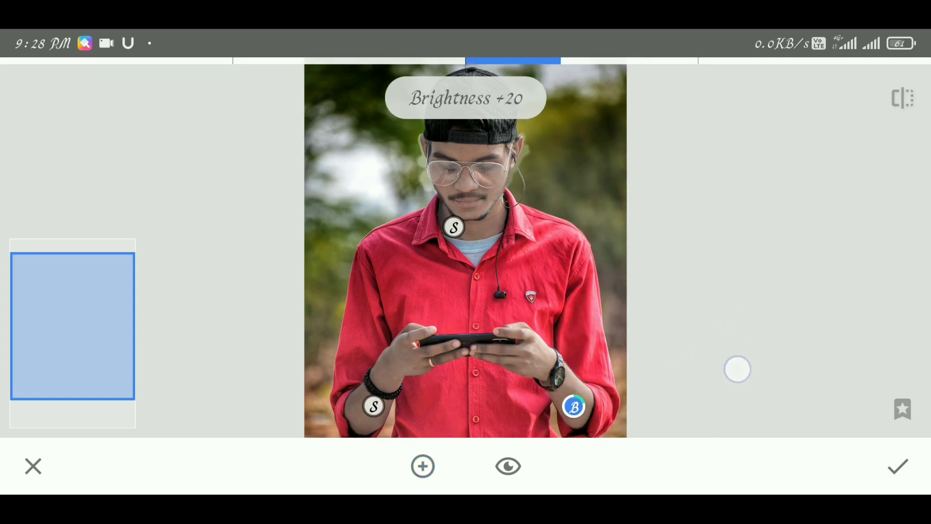
mouse_move(737, 370)
left_mouse_down()
mouse_move(729, 324)
mouse_move(685, 339)
left_mouse_up()
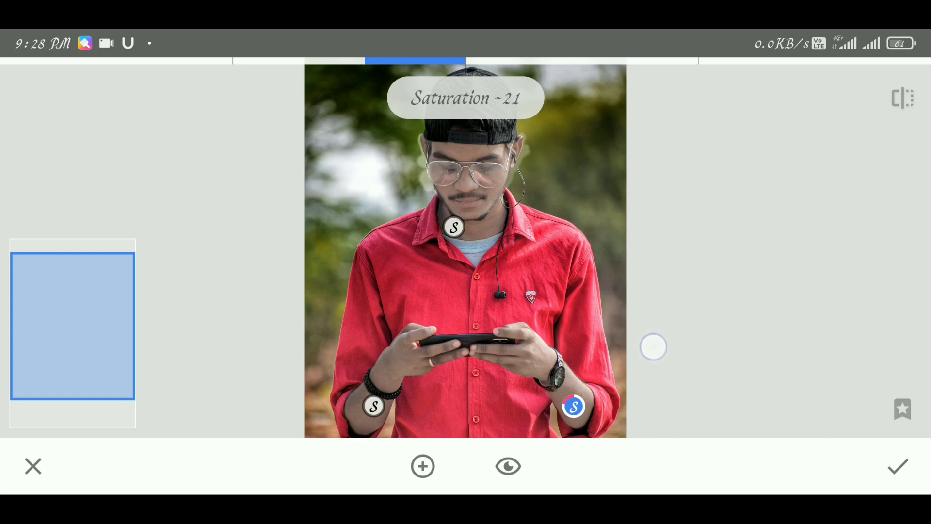
mouse_move(709, 309)
left_mouse_down()
mouse_move(726, 328)
mouse_move(755, 287)
mouse_move(763, 313)
left_mouse_up()
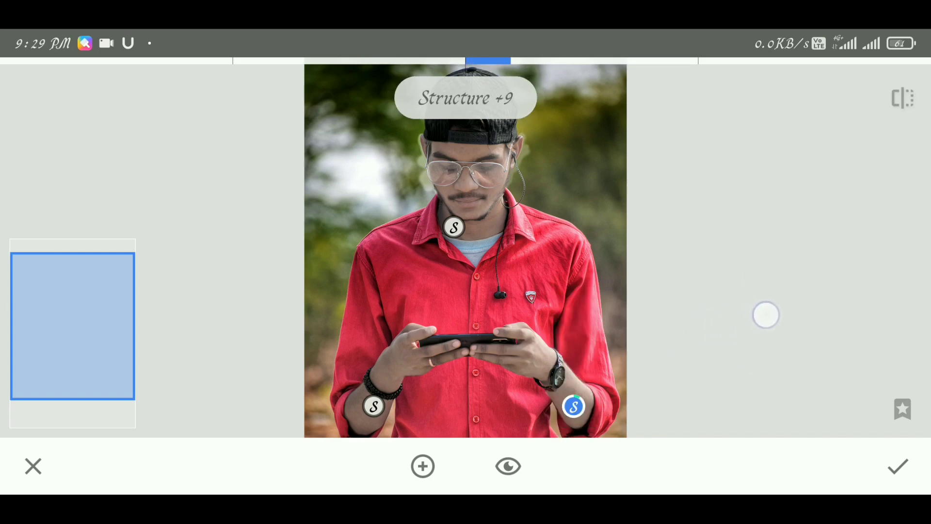
scroll(465, 247, "down", 3)
- Apply the selective edits and add the PUBG emblem from Google Photos as a Double Exposure
left_click(902, 98)
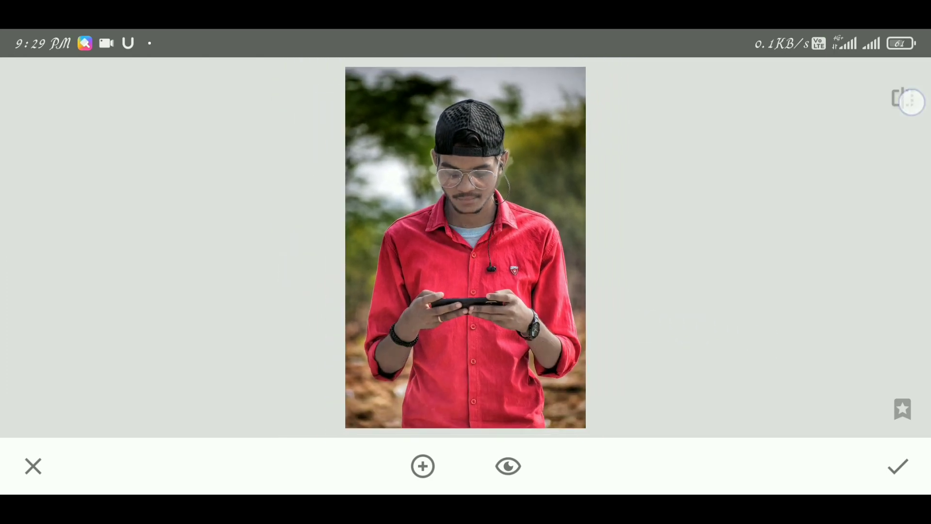
left_click(898, 466)
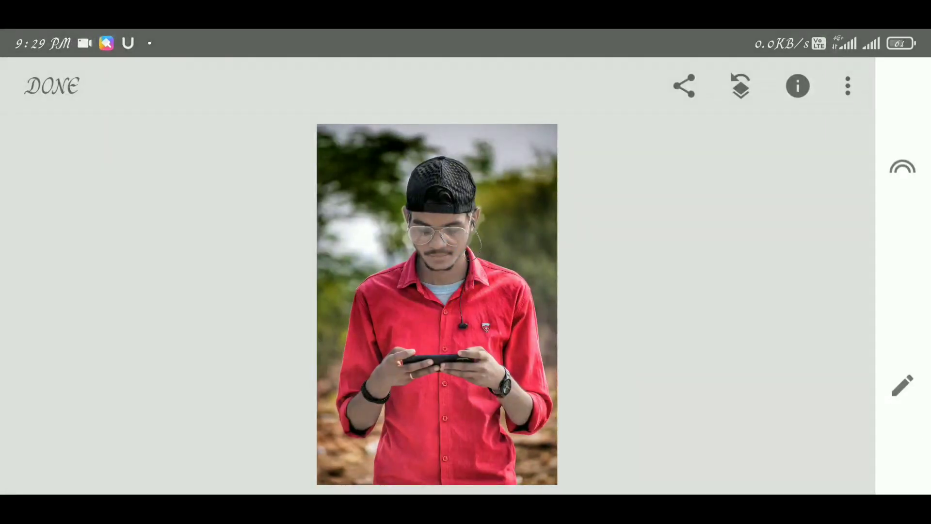
left_click(902, 386)
scroll(732, 281, "down", 3)
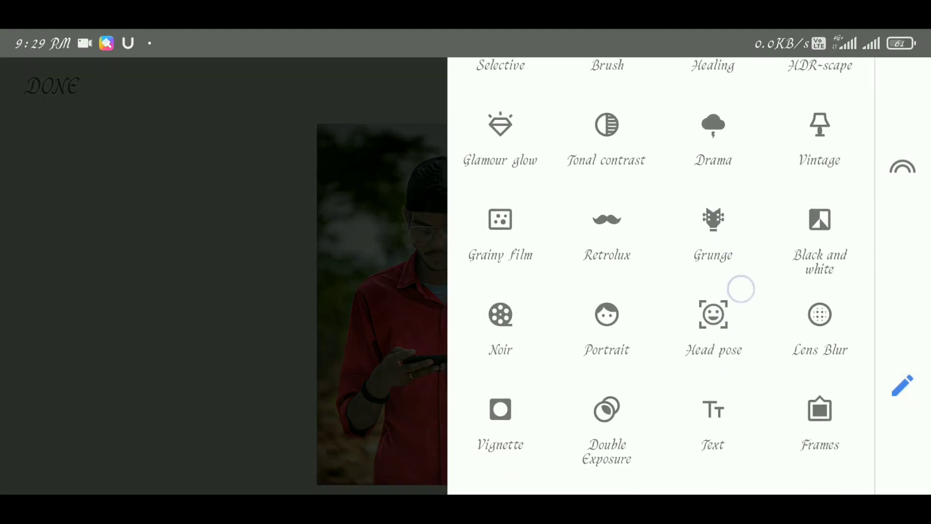
left_click(609, 426)
left_click(380, 466)
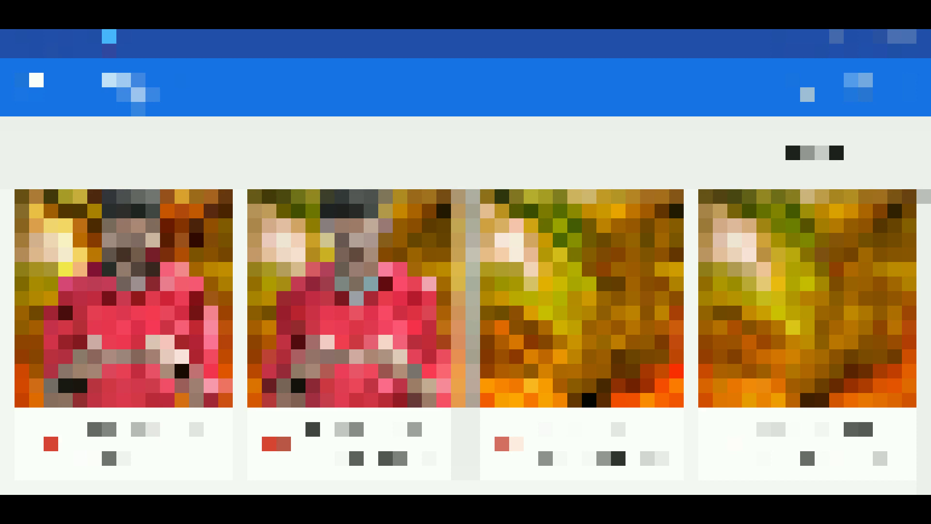
left_click(116, 80)
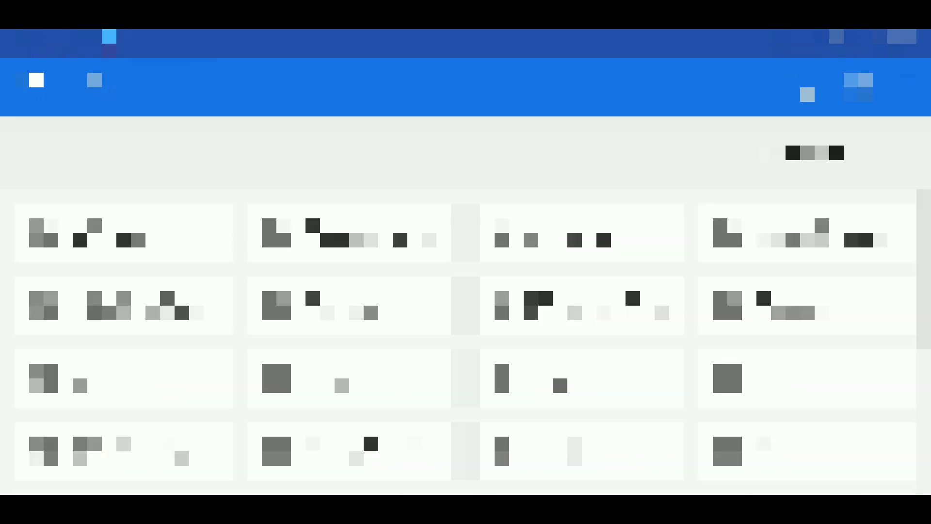
left_click(123, 306)
left_click(37, 80)
scroll(165, 291, "down", 2)
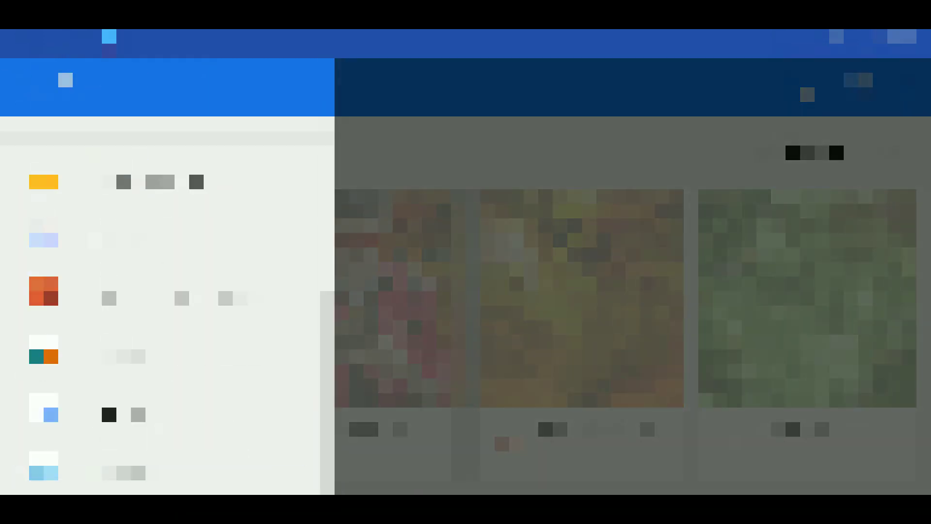
left_click(42, 354)
left_click(247, 422)
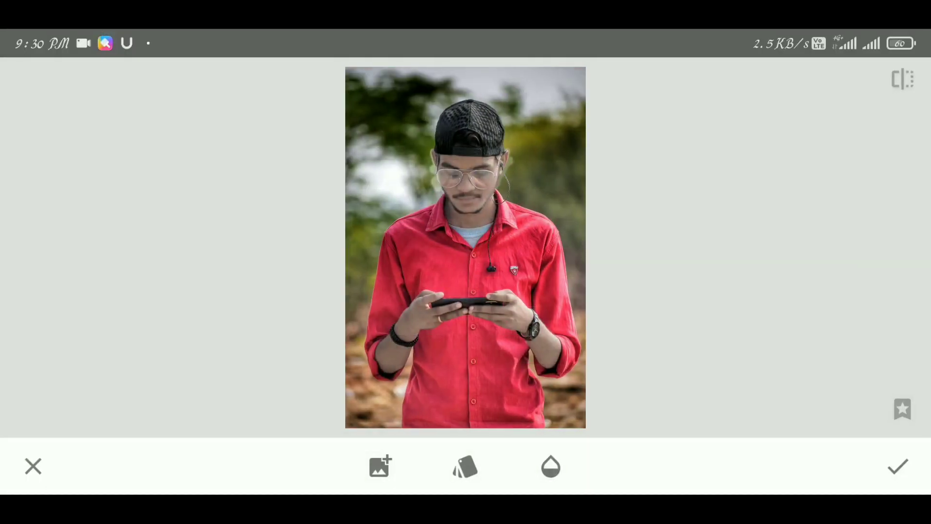
- Set the emblem overlay to full opacity, apply it, and open its mask brush
left_click(551, 467)
left_click_drag(508, 425, 813, 414)
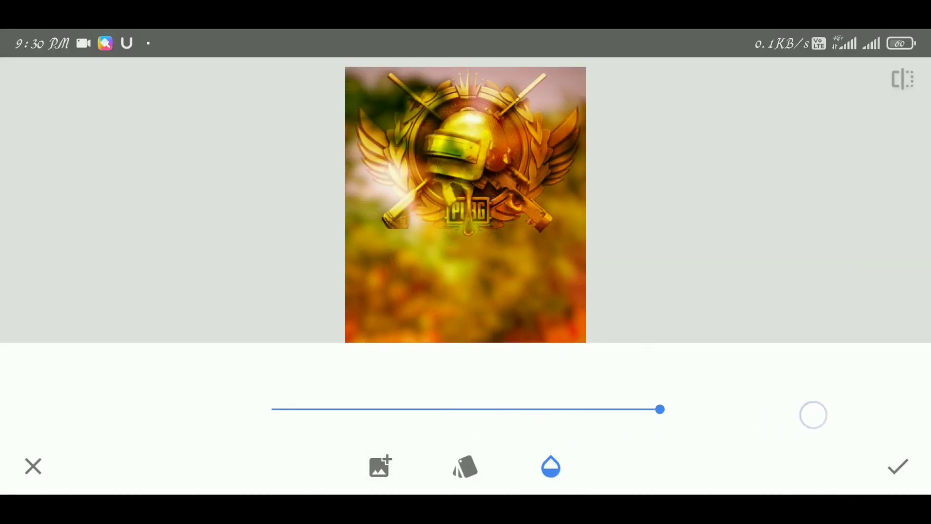
left_click(897, 466)
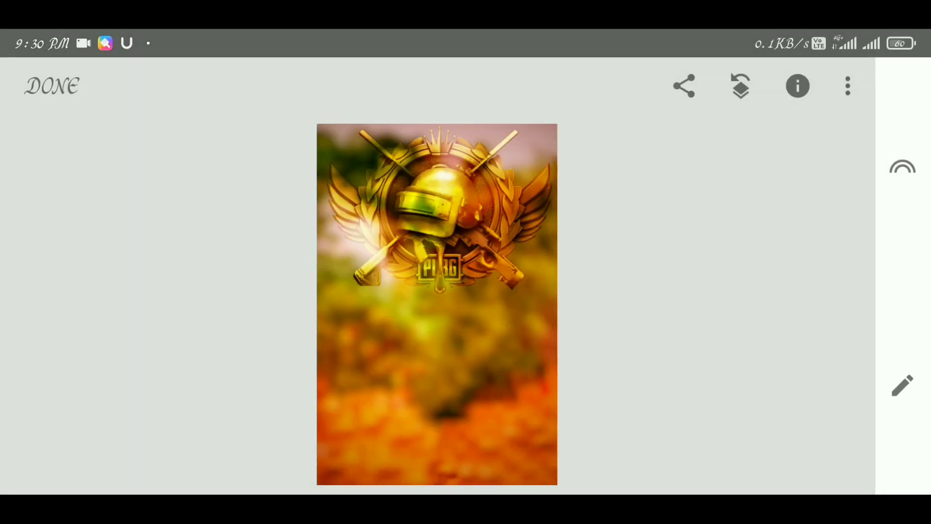
left_click(740, 86)
left_click(125, 380)
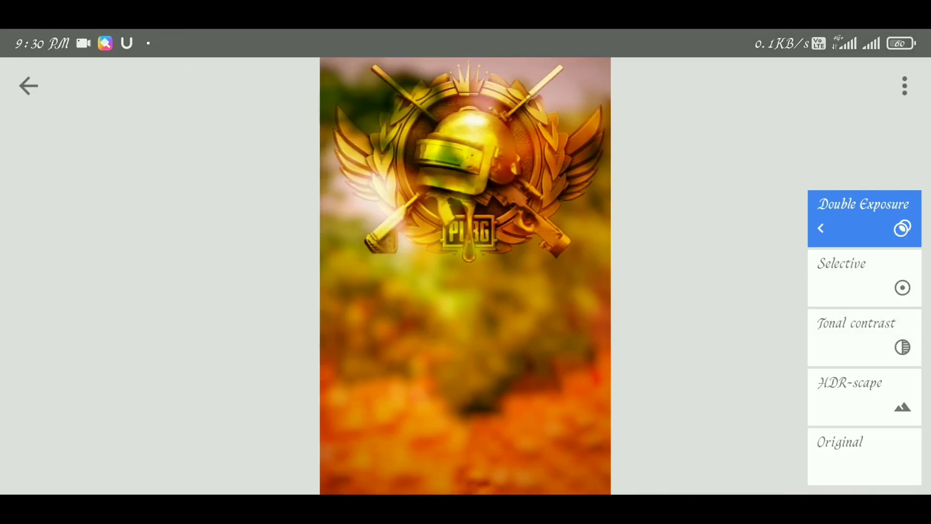
left_click(864, 218)
left_click(717, 218)
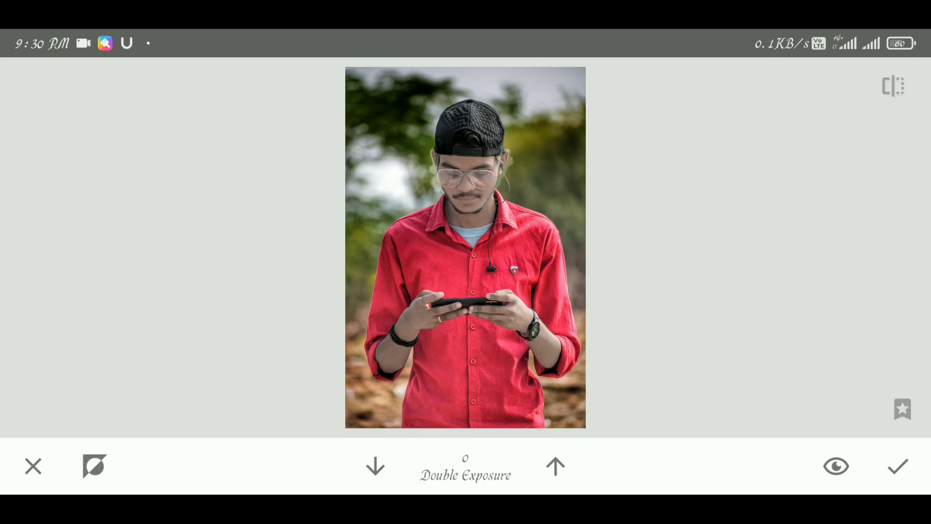
- At mask strength 100, paint the emblem in along the shirt's right edge and sleeve
left_click(555, 466)
scroll(640, 243, "up", 2)
scroll(725, 206, "up", 2)
scroll(783, 313, "up", 2)
scroll(743, 270, "up", 1)
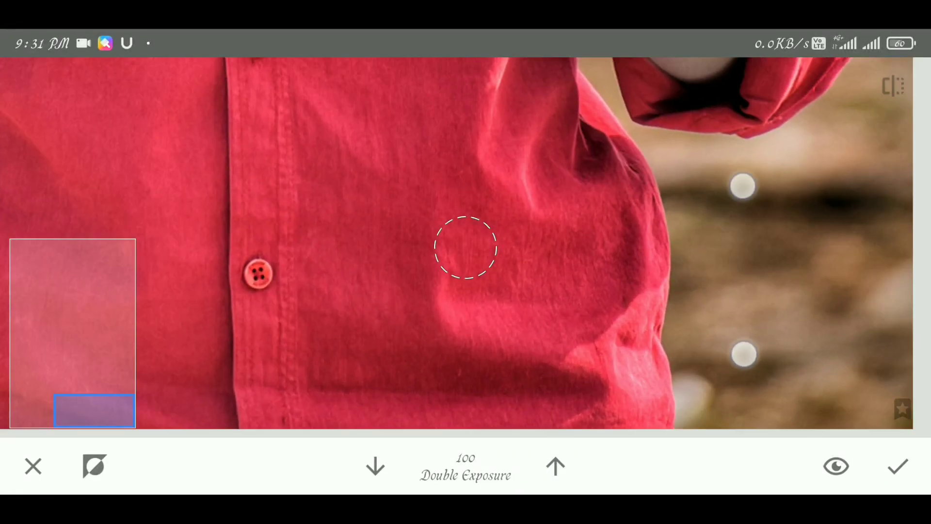
scroll(761, 247, "up", 2)
scroll(712, 284, "up", 2)
scroll(649, 271, "up", 2)
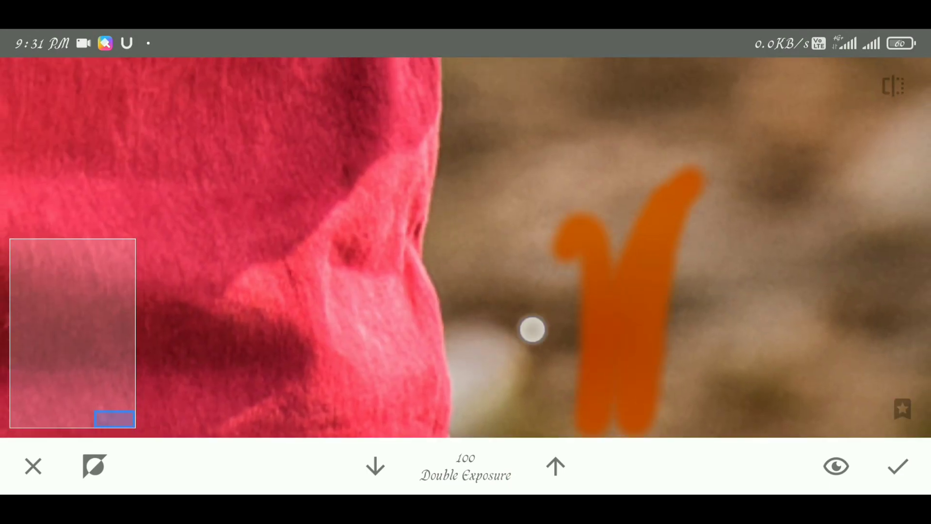
mouse_move(532, 330)
left_mouse_down()
mouse_move(487, 424)
mouse_move(496, 310)
mouse_move(563, 351)
mouse_move(571, 402)
mouse_move(478, 332)
mouse_move(478, 401)
mouse_move(484, 257)
mouse_move(477, 309)
left_mouse_up()
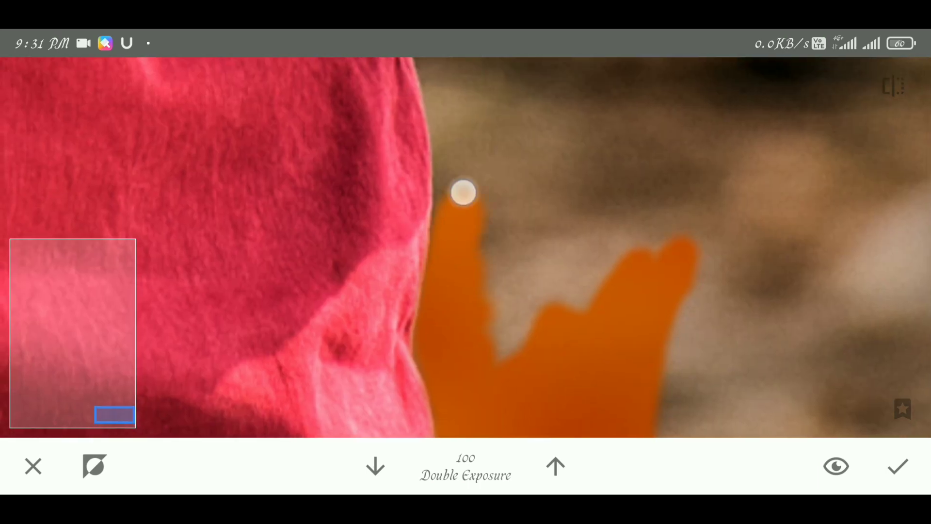
left_click_drag(463, 193, 515, 291)
left_click_drag(513, 166, 479, 238)
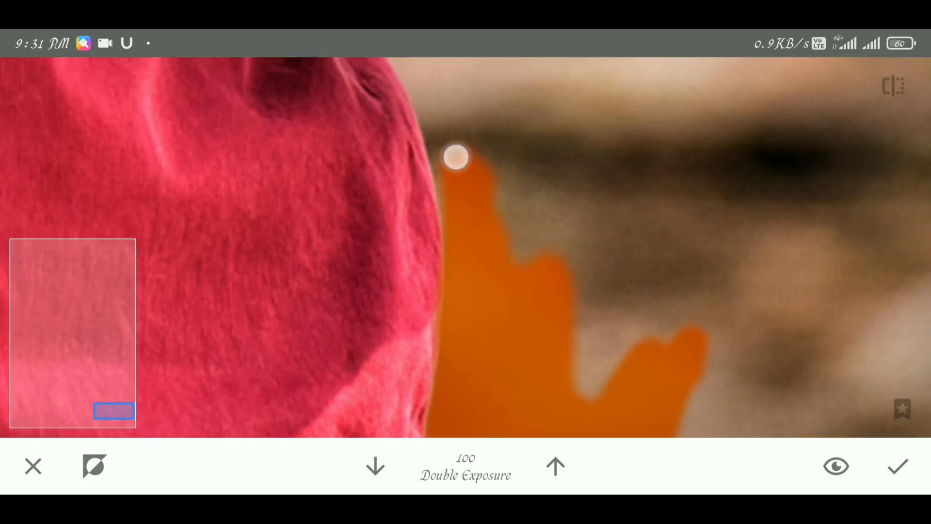
- Paint the emblem into the gap between the arm and body
left_click_drag(456, 156, 519, 293)
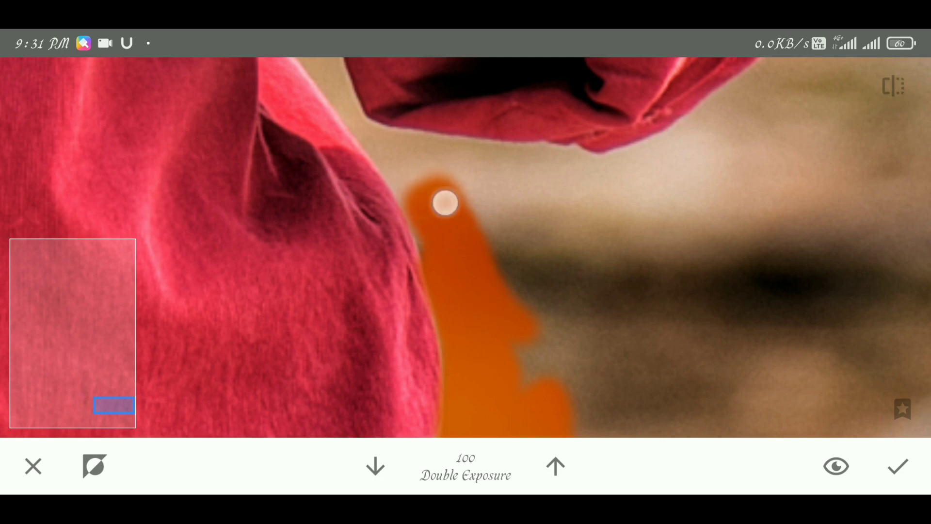
left_click_drag(465, 277, 543, 267)
left_click_drag(609, 272, 592, 302)
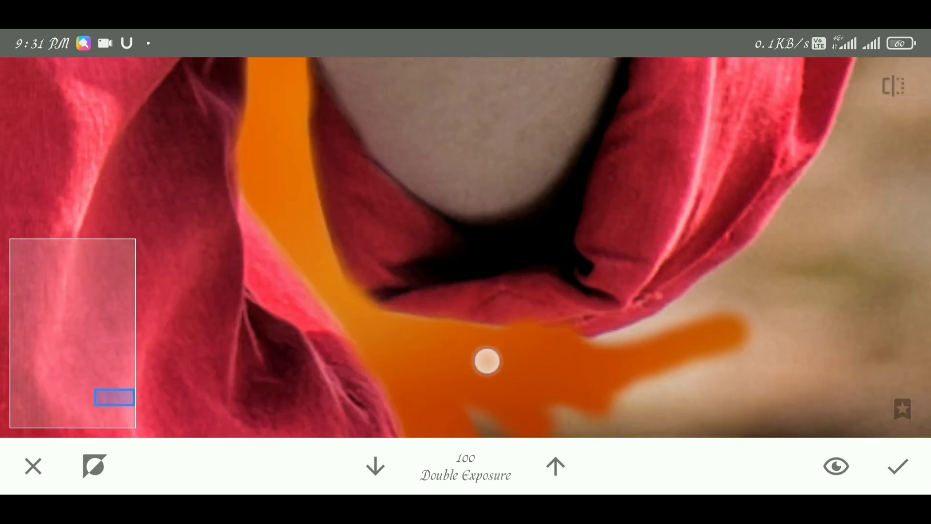
mouse_move(436, 281)
left_mouse_down()
mouse_move(658, 376)
mouse_move(837, 354)
mouse_move(806, 338)
mouse_move(758, 220)
mouse_move(861, 398)
mouse_move(631, 281)
left_mouse_up()
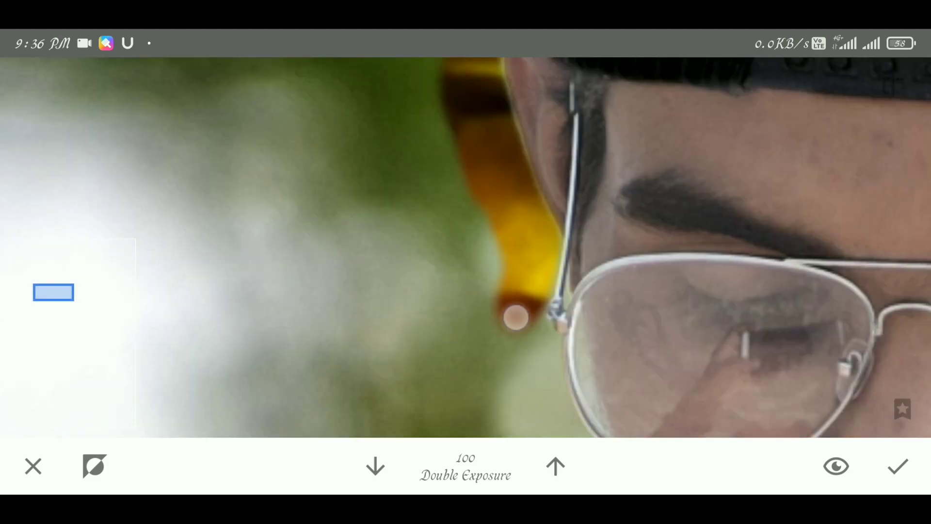
- Paint the emblem into the background beside the cap, shoulder and shirt at strength 100
left_click_drag(515, 317, 547, 111)
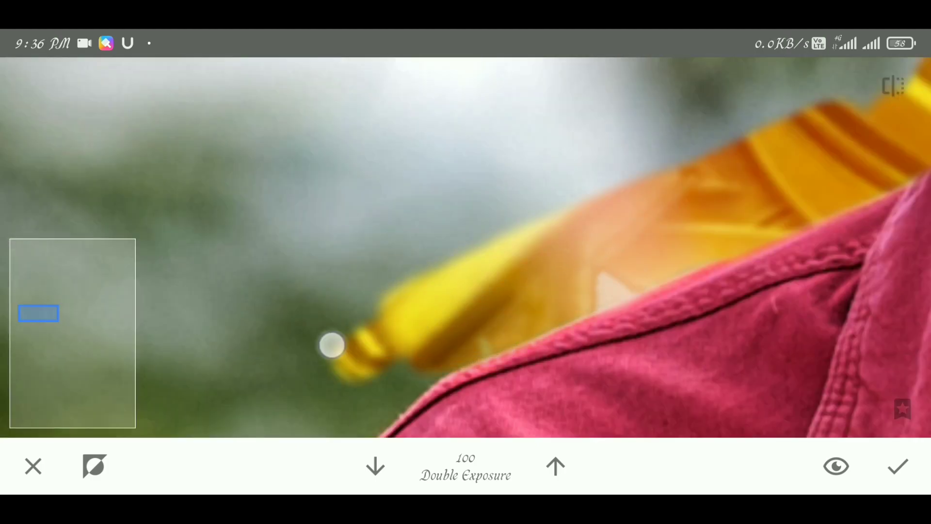
left_click_drag(330, 343, 564, 210)
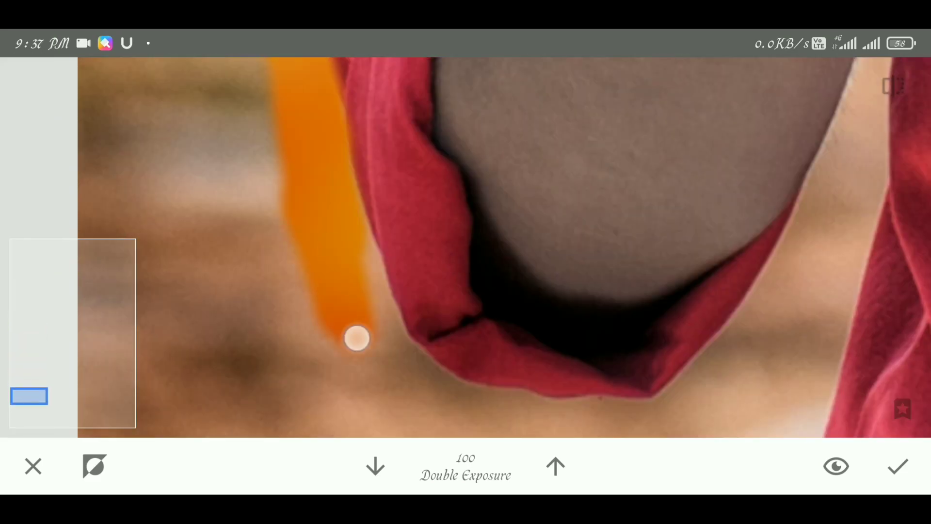
mouse_move(356, 338)
left_mouse_down()
mouse_move(503, 328)
mouse_move(519, 312)
mouse_move(547, 210)
mouse_move(524, 218)
left_mouse_up()
left_click(375, 466)
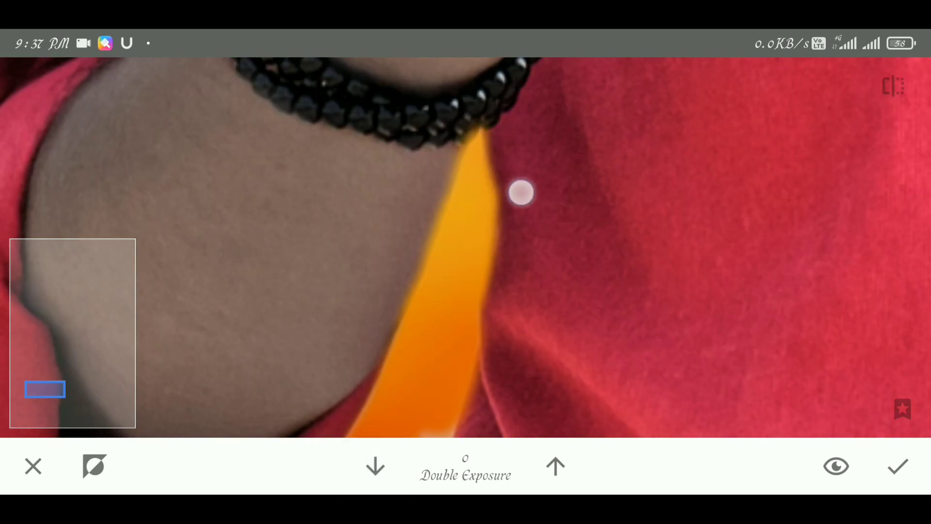
left_click(556, 466)
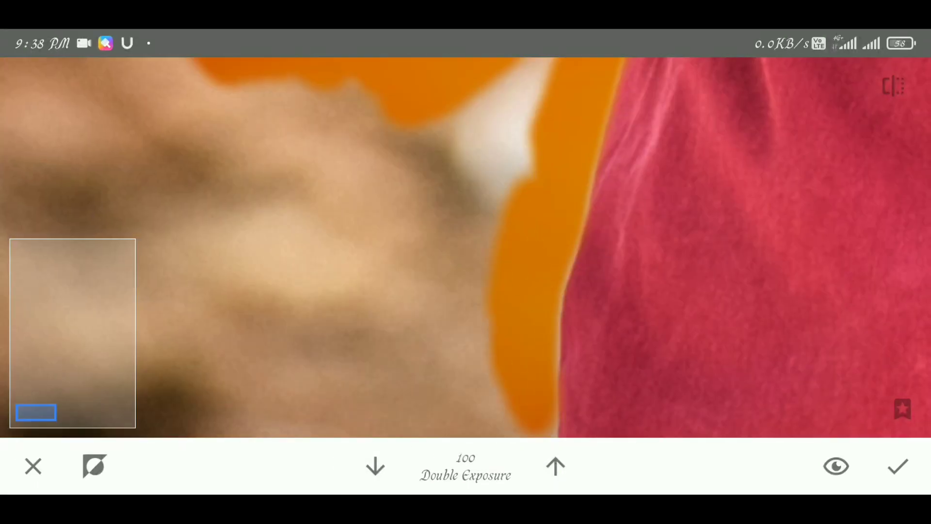
left_click_drag(582, 359, 576, 243)
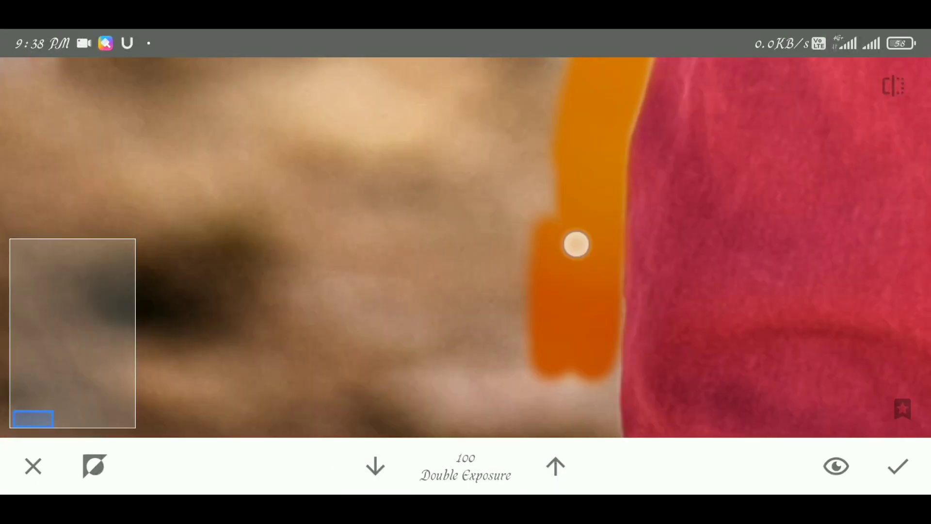
left_click_drag(437, 310, 426, 421)
- Touch up the collar and cap areas, then apply the Double Exposure mask
mouse_move(163, 190)
left_mouse_down()
mouse_move(160, 391)
mouse_move(137, 373)
left_mouse_up()
mouse_move(254, 112)
left_mouse_down()
mouse_move(278, 173)
mouse_move(164, 180)
mouse_move(309, 234)
left_mouse_up()
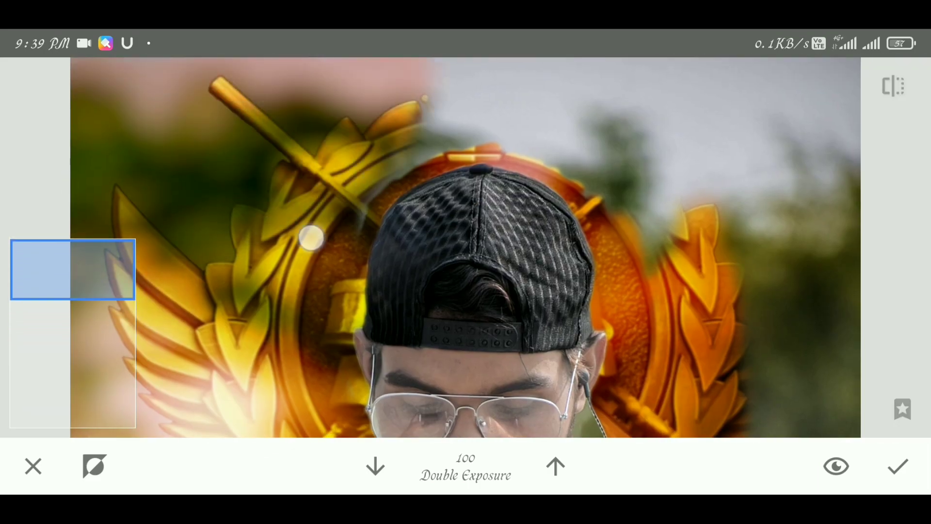
mouse_move(677, 366)
left_mouse_down()
mouse_move(685, 124)
mouse_move(790, 308)
left_mouse_up()
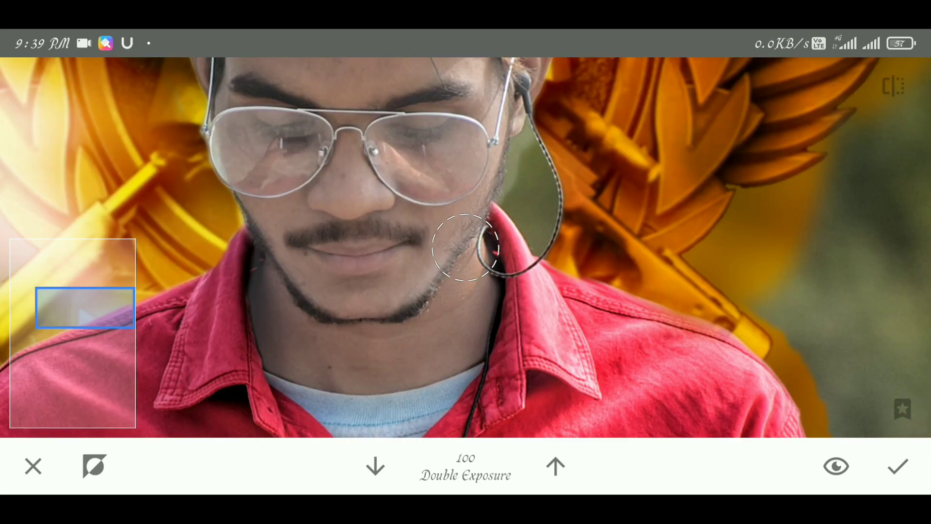
left_click_drag(495, 245, 461, 137)
mouse_move(781, 239)
left_mouse_down()
mouse_move(885, 330)
mouse_move(899, 301)
mouse_move(763, 259)
mouse_move(561, 256)
mouse_move(582, 270)
mouse_move(594, 196)
mouse_move(621, 315)
mouse_move(656, 166)
left_mouse_up()
scroll(689, 243, "down", 5)
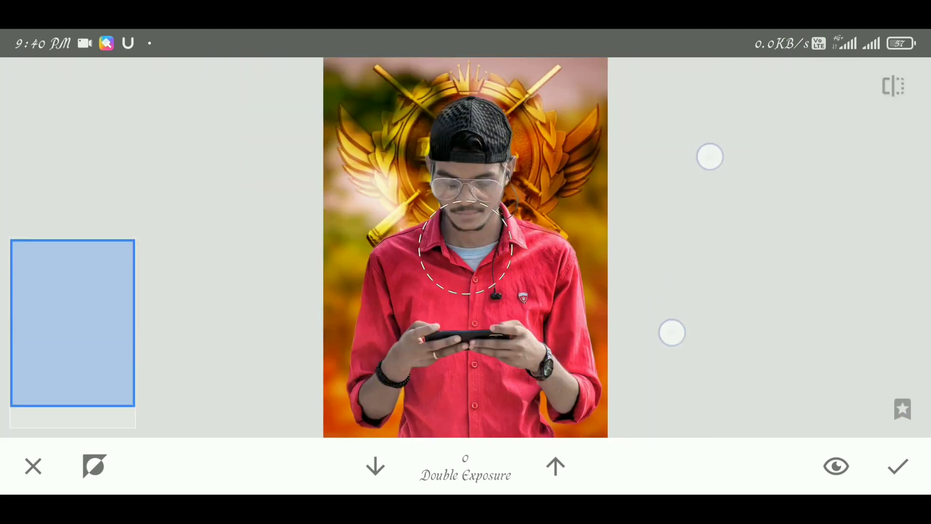
left_click(901, 469)
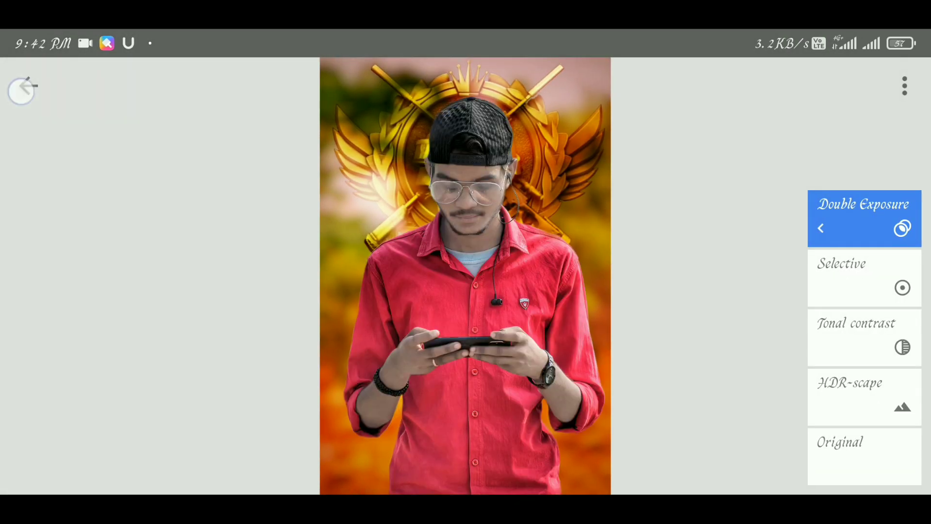
- Apply Tune image with brightness +10, a slight contrast boost and warmth +2
left_click(21, 91)
scroll(437, 306, "up", 2)
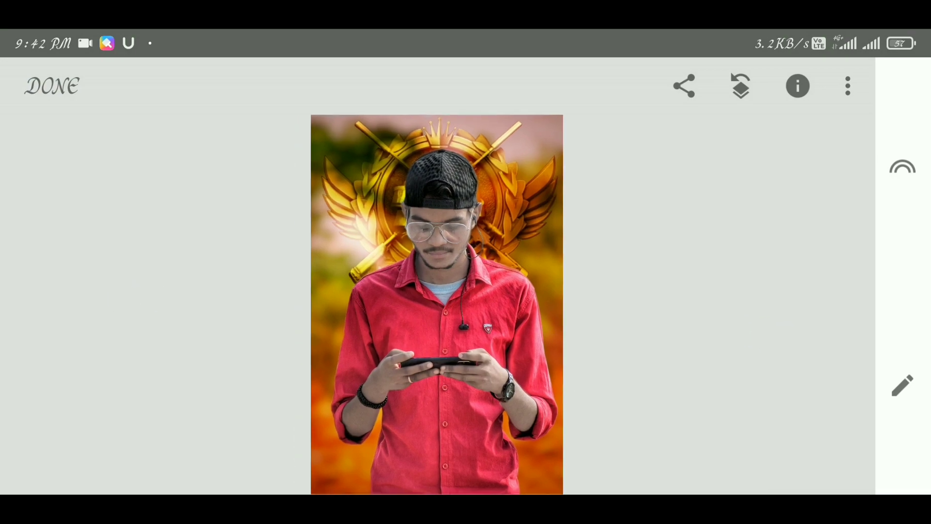
left_click(902, 385)
scroll(659, 291, "up", 5)
left_click(499, 140)
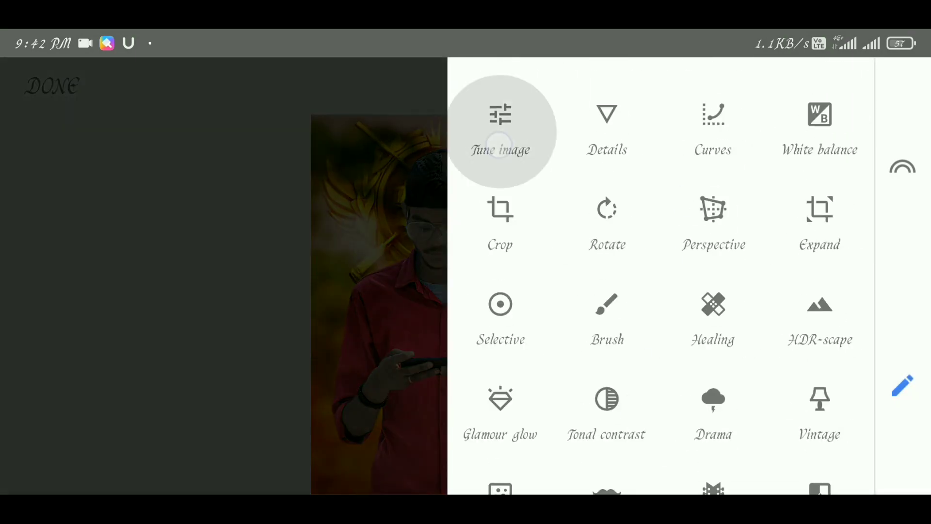
left_click_drag(652, 338, 683, 345)
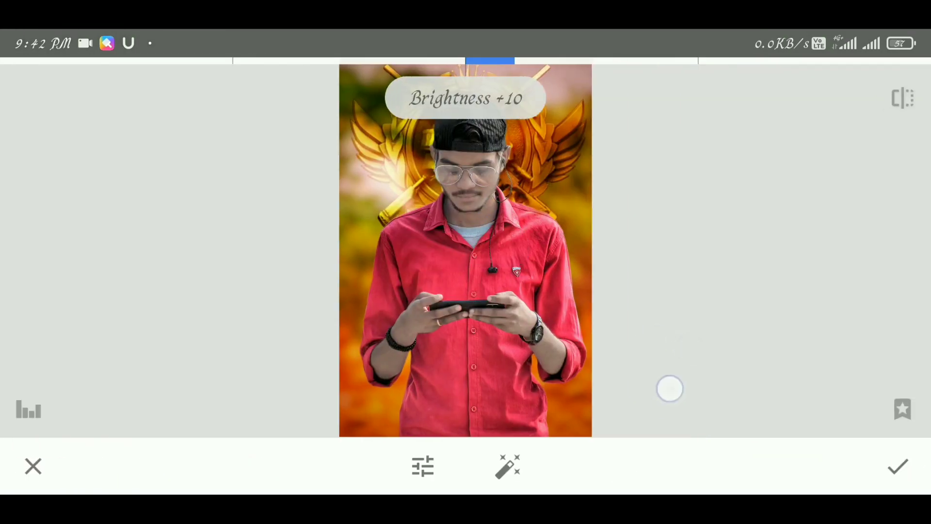
mouse_move(669, 388)
left_mouse_down()
mouse_move(782, 347)
mouse_move(633, 324)
mouse_move(643, 337)
mouse_move(597, 370)
mouse_move(656, 351)
mouse_move(572, 359)
mouse_move(675, 333)
mouse_move(554, 369)
mouse_move(613, 377)
mouse_move(664, 353)
mouse_move(665, 342)
mouse_move(546, 370)
mouse_move(630, 364)
mouse_move(615, 363)
left_mouse_up()
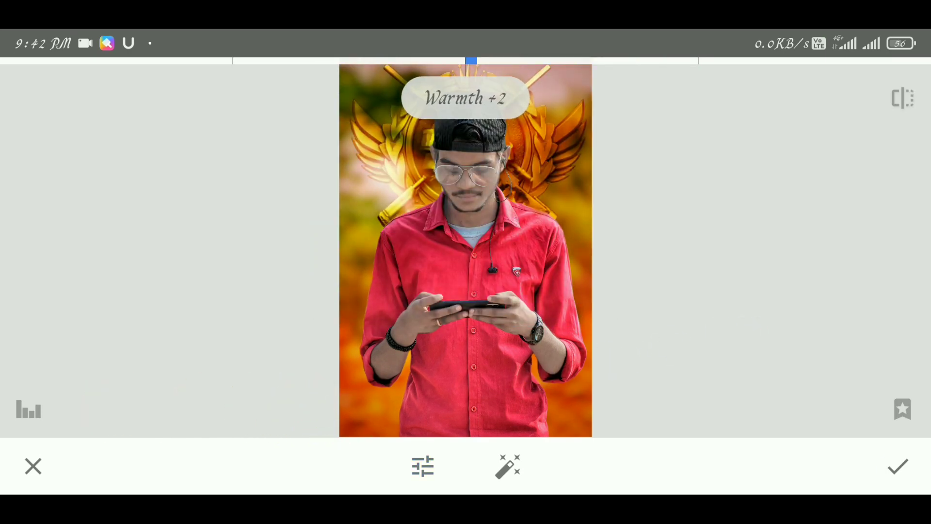
left_click(898, 466)
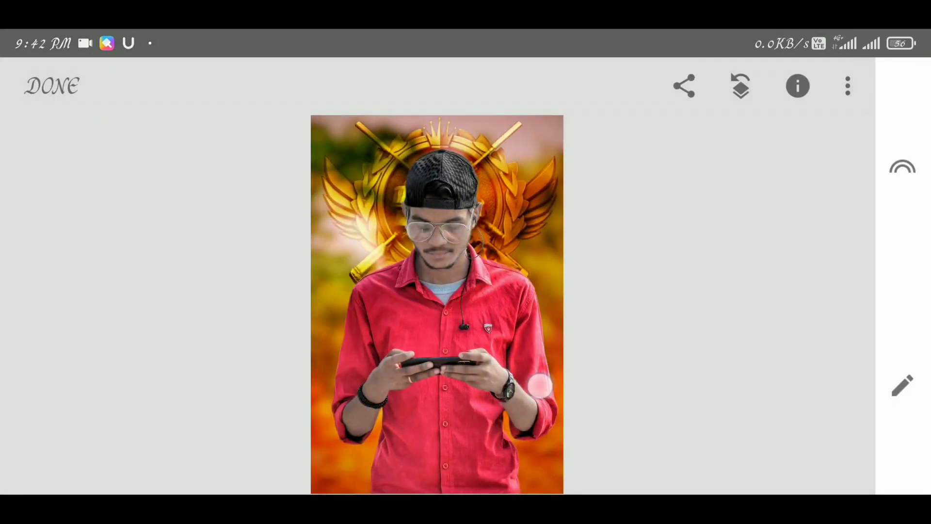
- Compare the Snapseed edit with the original photo, then finish editing with DONE
left_click(539, 386)
left_click(541, 381)
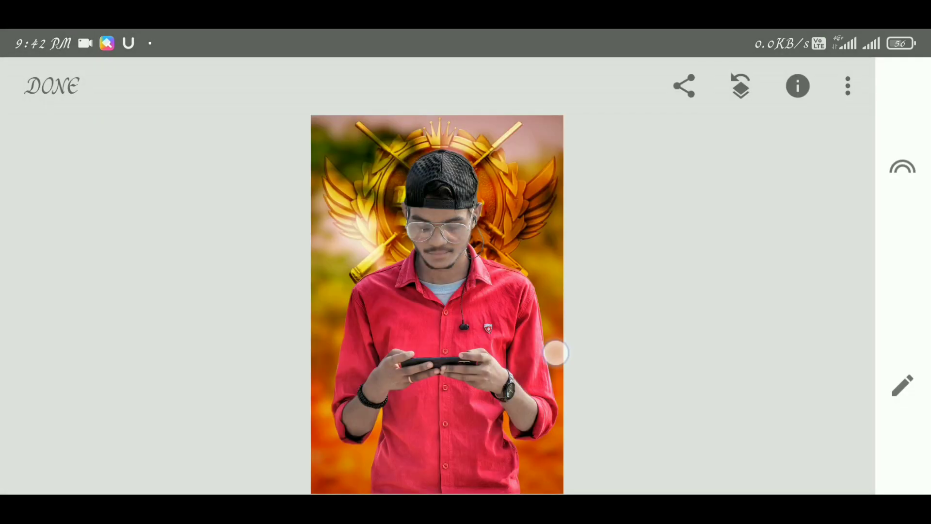
left_click(555, 352)
left_click(52, 86)
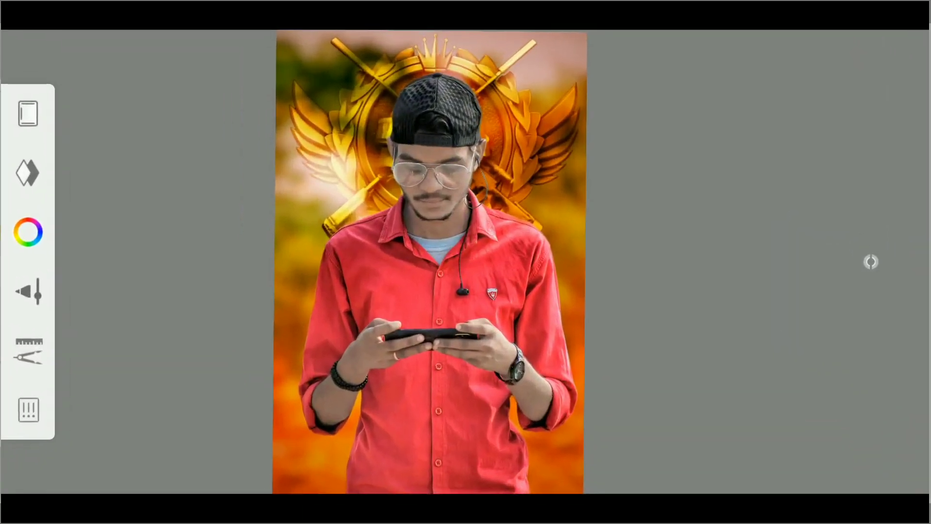
- Select a smudge brush from the brush library and review its size and strength
left_click(27, 291)
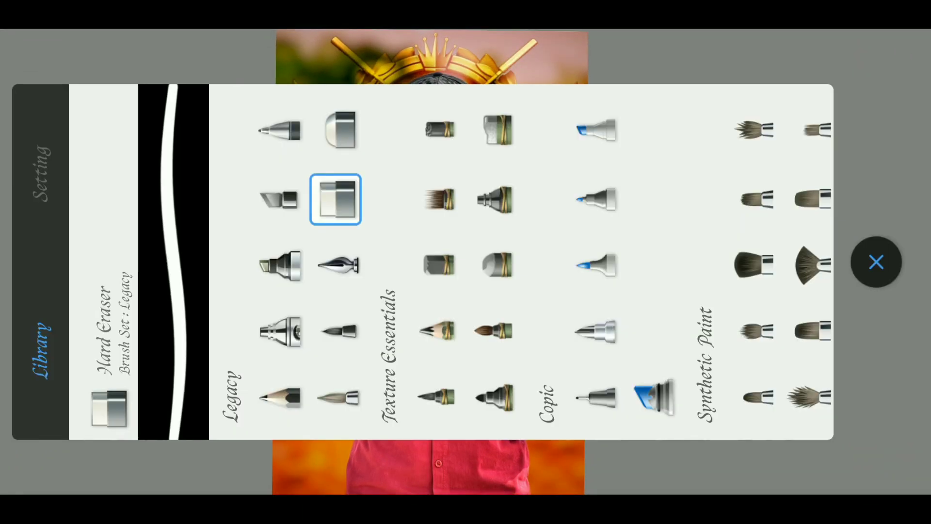
scroll(708, 319, "right", 10)
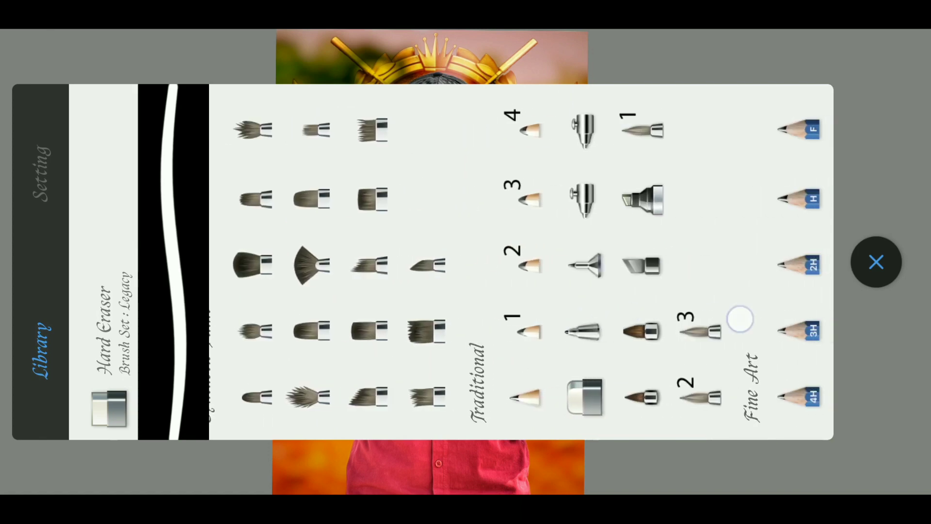
scroll(708, 319, "right", 10)
scroll(665, 333, "right", 10)
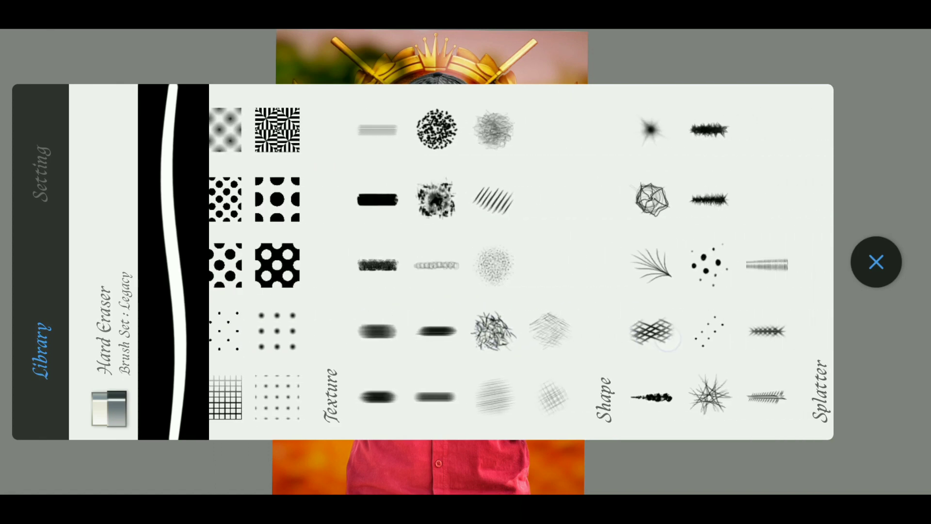
scroll(708, 340, "right", 10)
left_click(572, 331)
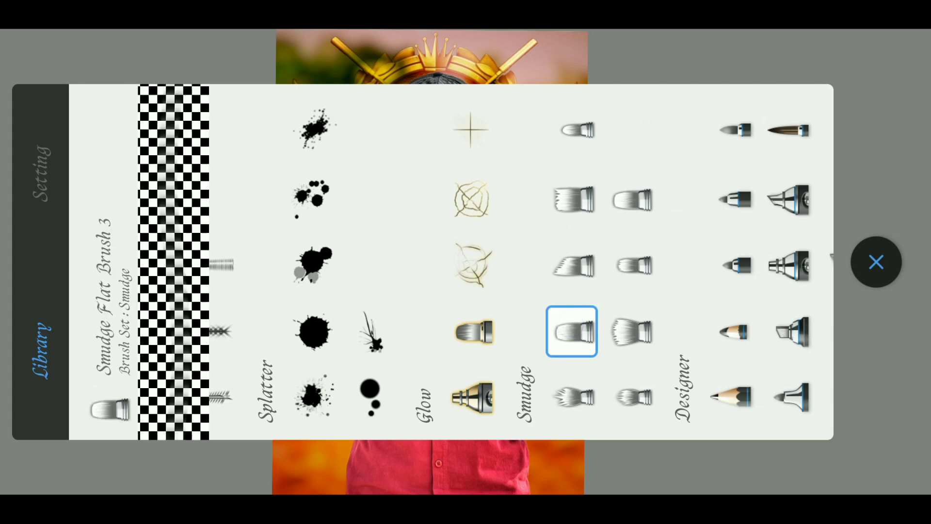
left_click(37, 171)
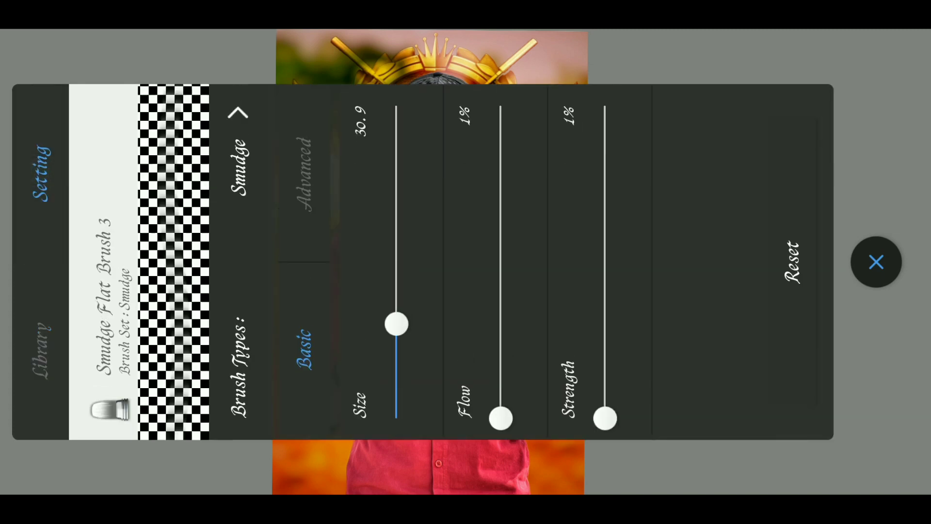
left_click(892, 253)
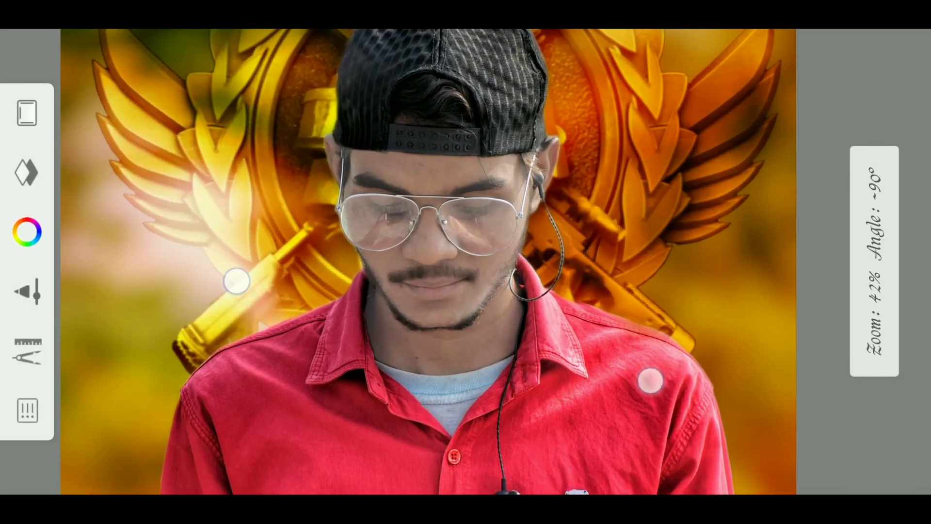
- Zoom in on the face and set the smudge brush size to about 37
scroll(434, 257, "up", 5)
scroll(434, 258, "up", 2)
scroll(427, 262, "up", 1)
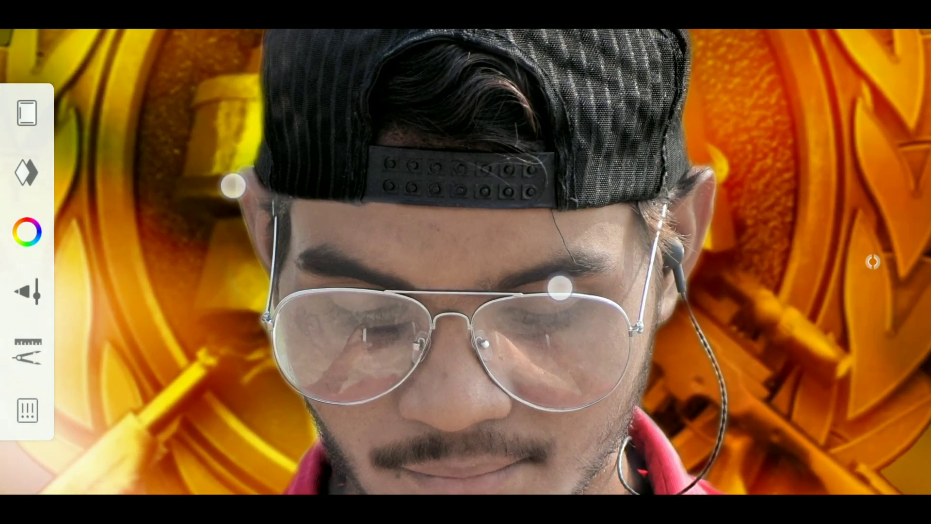
scroll(422, 267, "up", 2)
scroll(418, 272, "up", 2)
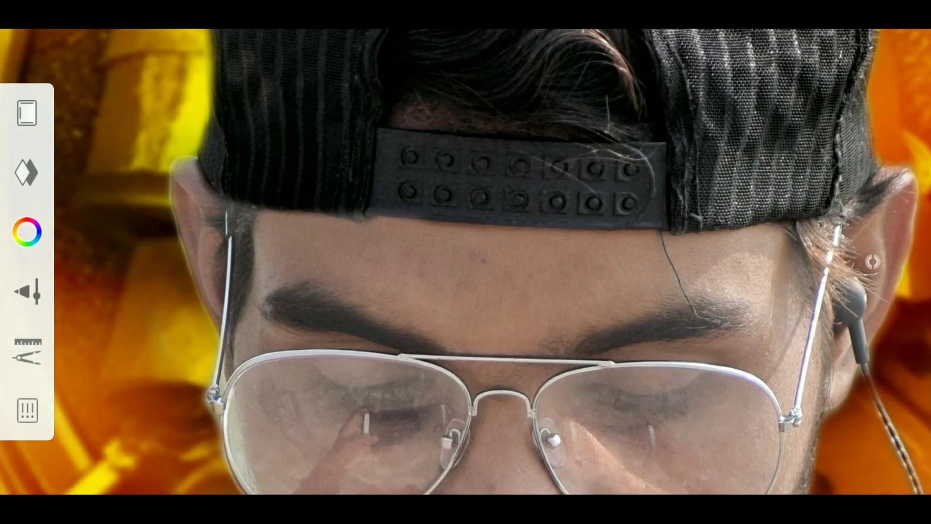
left_click(872, 262)
left_click_drag(442, 262, 451, 216)
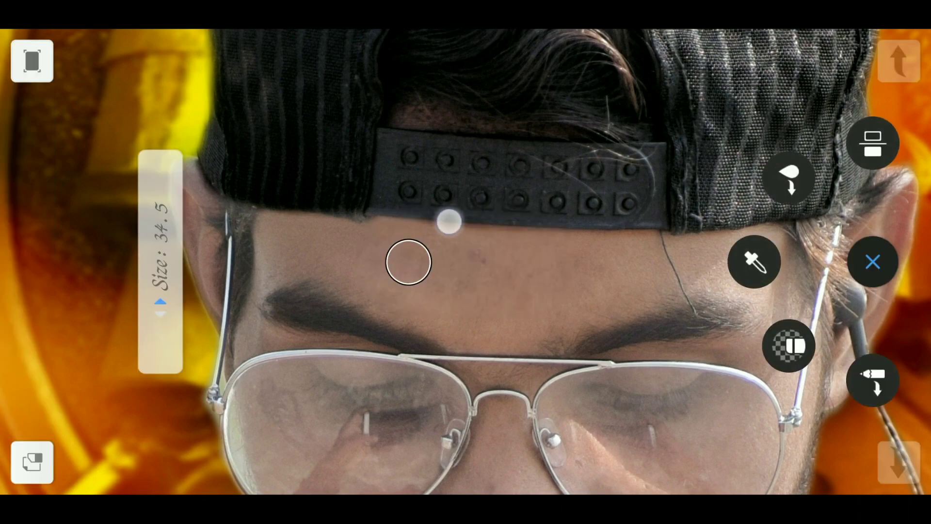
scroll(391, 307, "up", 3)
scroll(386, 270, "up", 2)
scroll(386, 270, "up", 1)
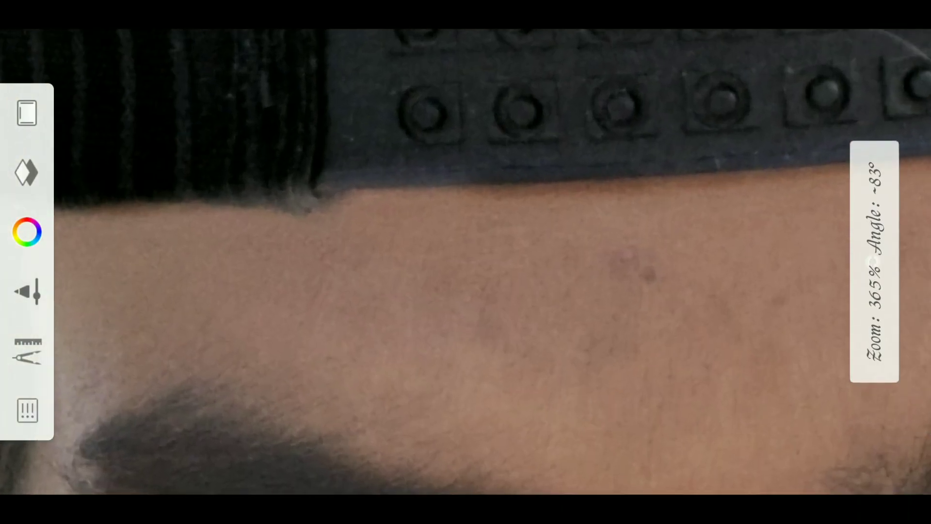
mouse_move(411, 262)
left_mouse_down()
mouse_move(423, 210)
mouse_move(422, 235)
left_mouse_up()
left_click(872, 262)
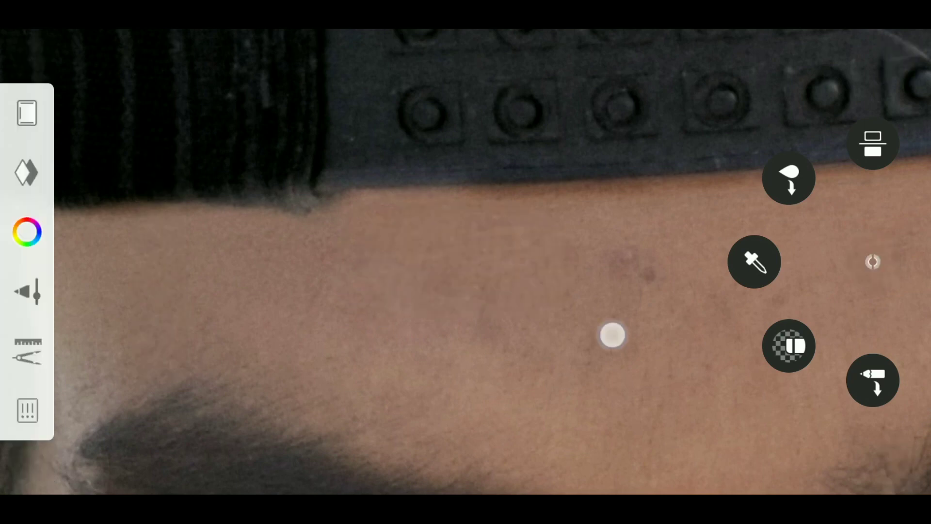
- Smudge the man's forehead skin to smooth its texture
mouse_move(637, 332)
left_mouse_down()
mouse_move(644, 297)
mouse_move(536, 286)
mouse_move(447, 257)
mouse_move(522, 231)
mouse_move(509, 233)
left_mouse_up()
scroll(613, 258, "down", 1)
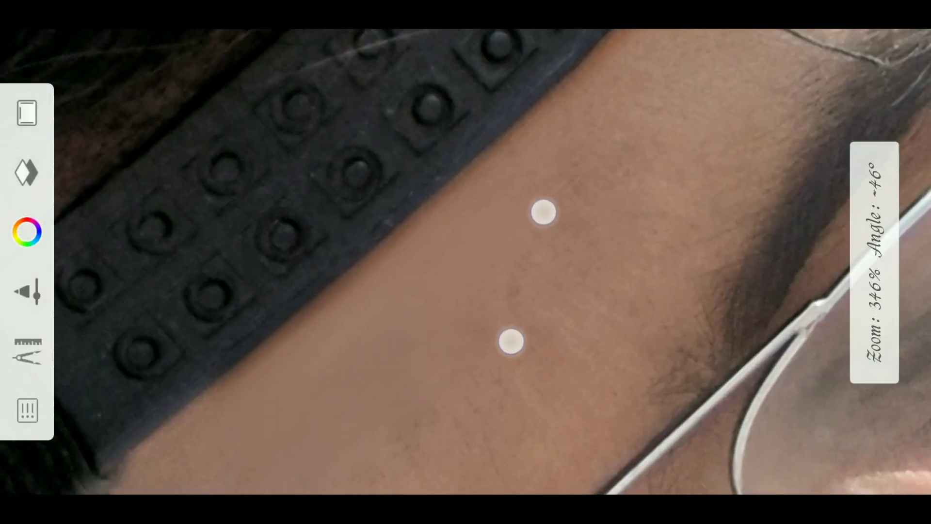
scroll(527, 276, "up", 1)
mouse_move(445, 302)
left_mouse_down()
mouse_move(451, 241)
mouse_move(551, 140)
mouse_move(595, 162)
left_mouse_up()
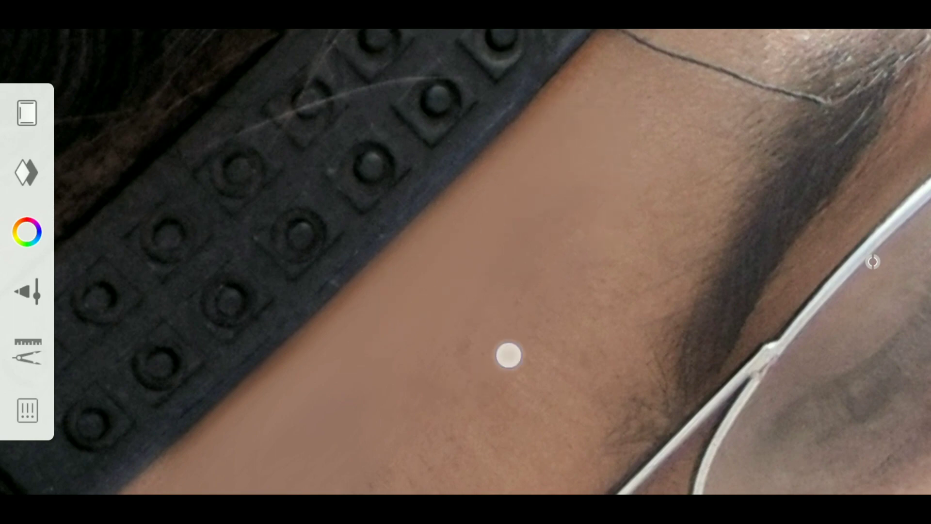
mouse_move(507, 356)
left_mouse_down()
mouse_move(621, 332)
mouse_move(510, 377)
mouse_move(493, 244)
mouse_move(576, 168)
left_mouse_up()
scroll(509, 340, "up", 2)
scroll(582, 216, "up", 1)
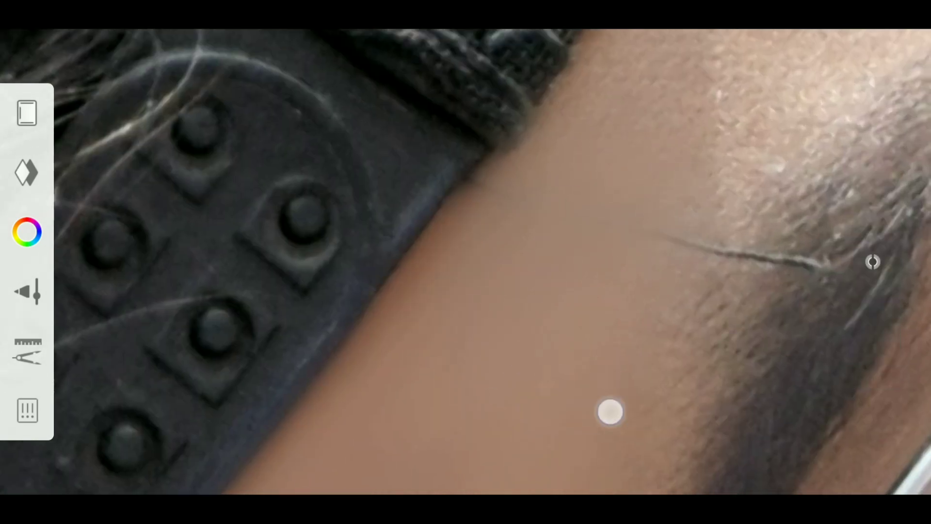
scroll(678, 299, "up", 2)
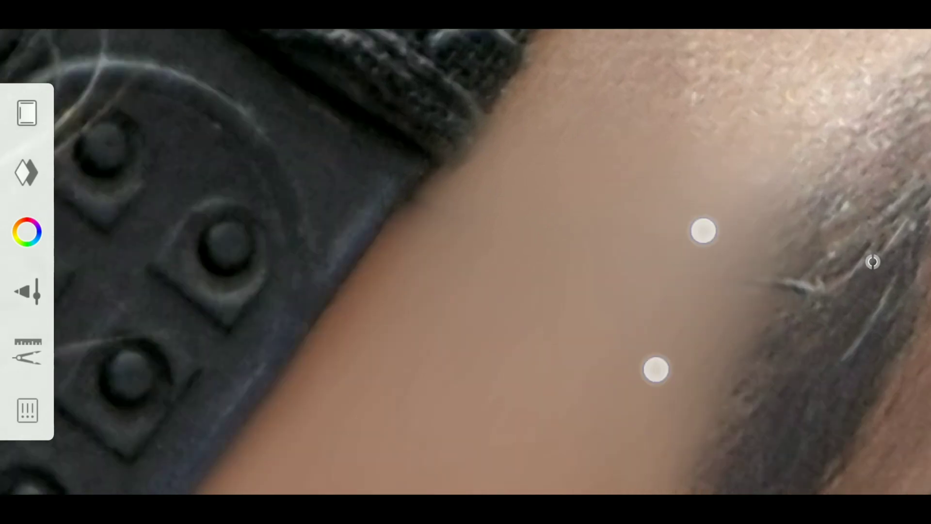
scroll(630, 291, "up", 2)
scroll(555, 376, "up", 2)
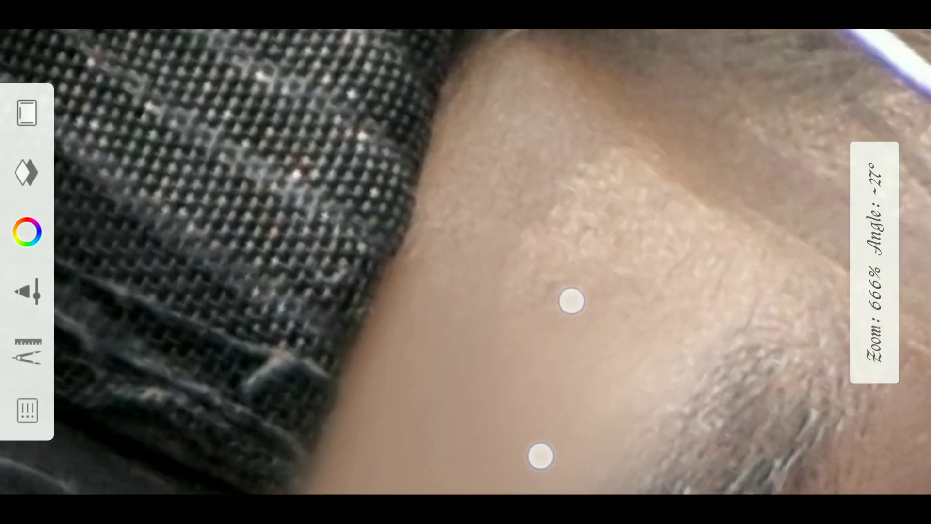
scroll(630, 233, "up", 2)
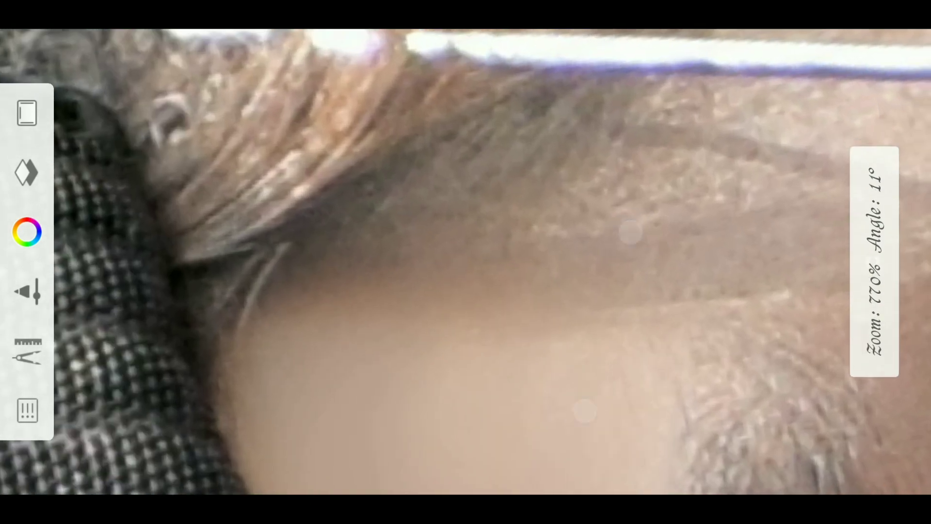
- Smooth the skin just below the glasses frame
left_click(873, 261)
left_click(873, 262)
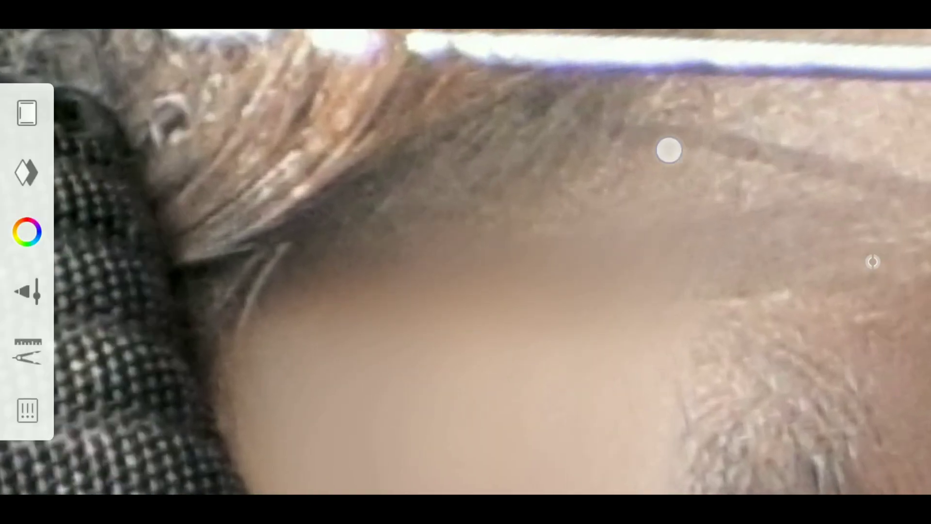
scroll(679, 194, "up", 2)
left_click_drag(696, 121, 430, 315)
scroll(668, 260, "down", 3)
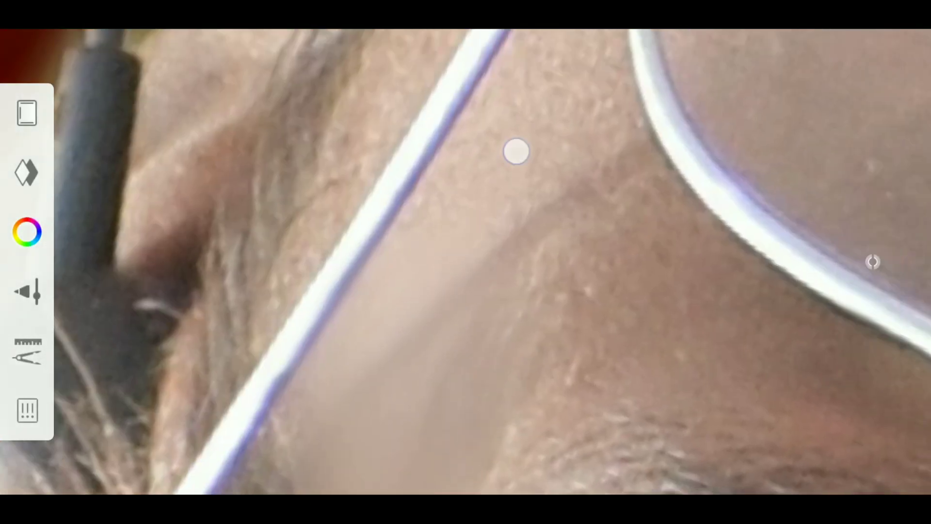
scroll(499, 147, "down", 2)
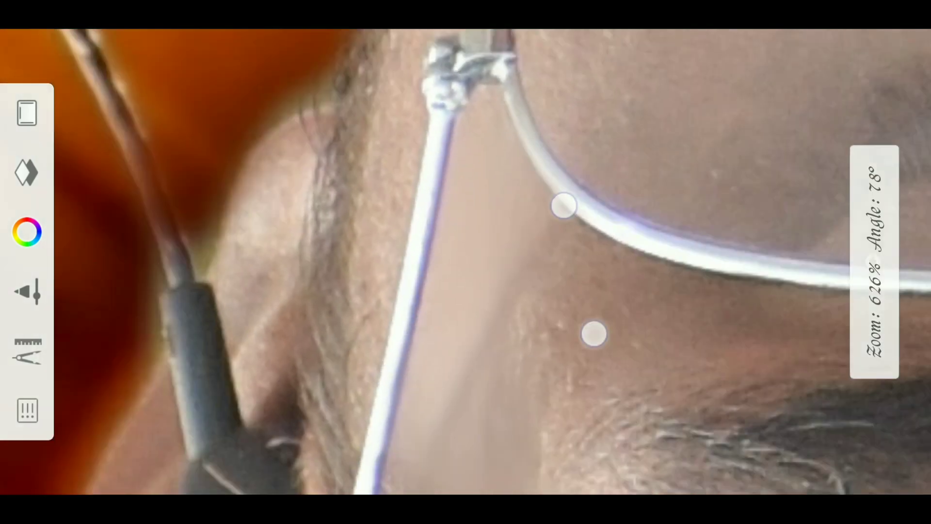
scroll(553, 218, "up", 3)
scroll(576, 270, "up", 2)
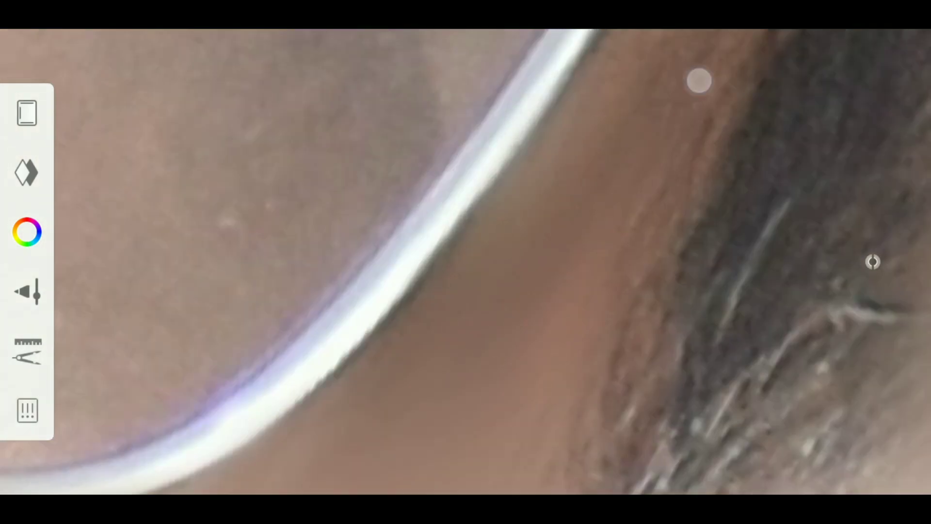
scroll(636, 123, "up", 2)
scroll(596, 231, "up", 3)
scroll(512, 241, "down", 2)
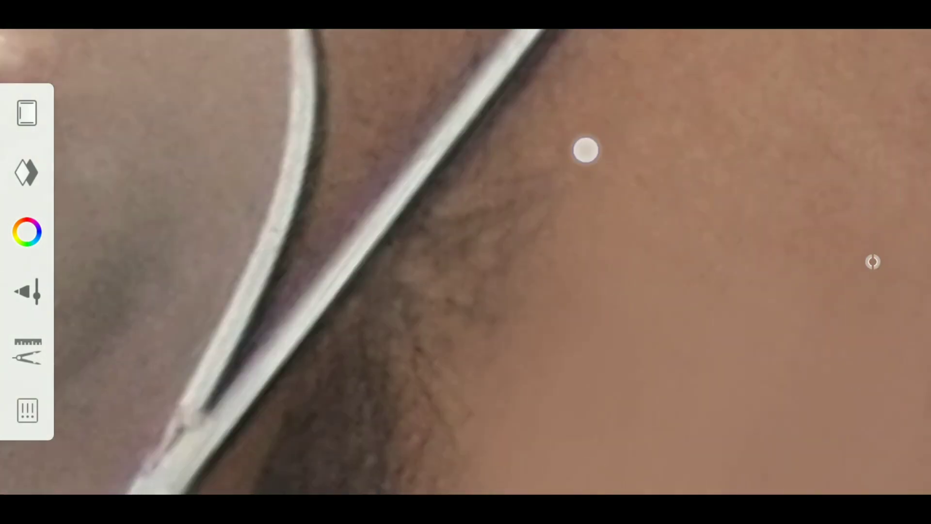
scroll(586, 150, "down", 2)
- Zoom and rotate the view across the eyebrow, dark brow and glasses arm
left_click_drag(553, 106, 405, 260)
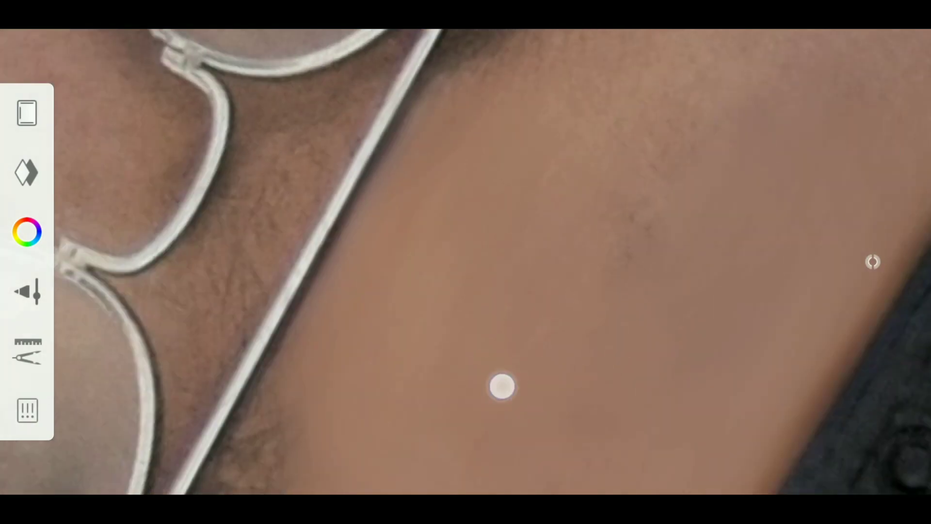
scroll(470, 275, "up", 2)
scroll(490, 299, "up", 2)
mouse_move(490, 299)
left_mouse_down()
mouse_move(366, 320)
mouse_move(627, 156)
mouse_move(537, 275)
left_mouse_up()
scroll(575, 226, "down", 1)
mouse_move(585, 151)
left_mouse_down()
mouse_move(731, 162)
mouse_move(754, 127)
mouse_move(515, 418)
mouse_move(600, 205)
left_mouse_up()
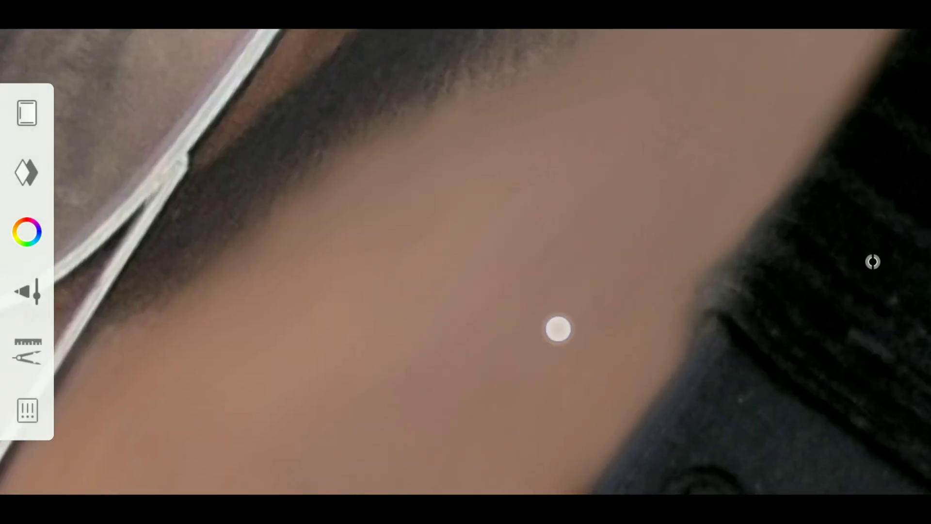
mouse_move(872, 262)
left_mouse_down()
mouse_move(545, 249)
mouse_move(470, 383)
mouse_move(451, 96)
mouse_move(503, 69)
mouse_move(484, 123)
mouse_move(304, 451)
mouse_move(374, 299)
left_mouse_up()
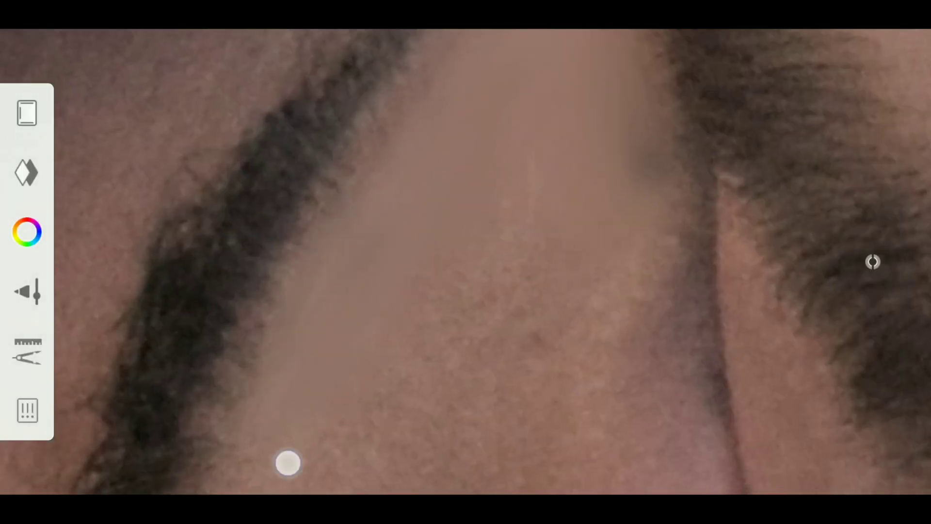
left_click_drag(288, 463, 648, 214)
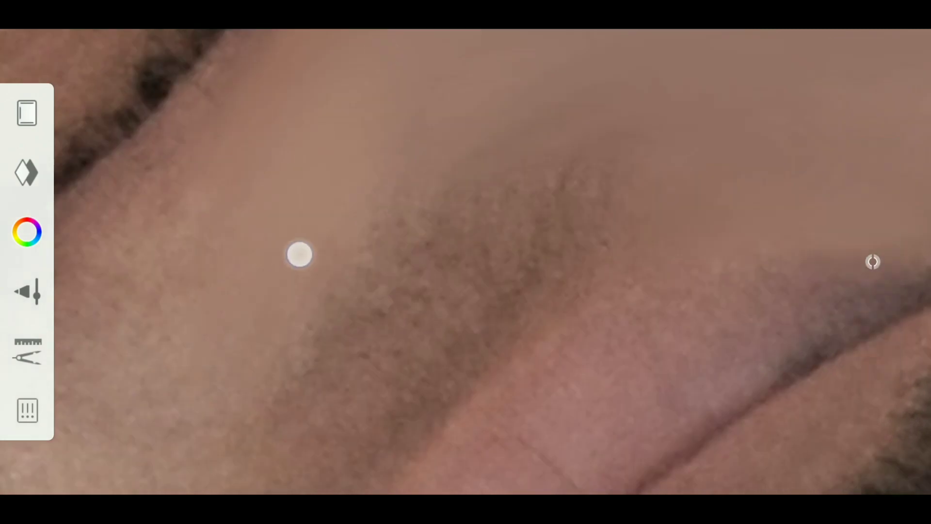
left_click_drag(299, 254, 403, 252)
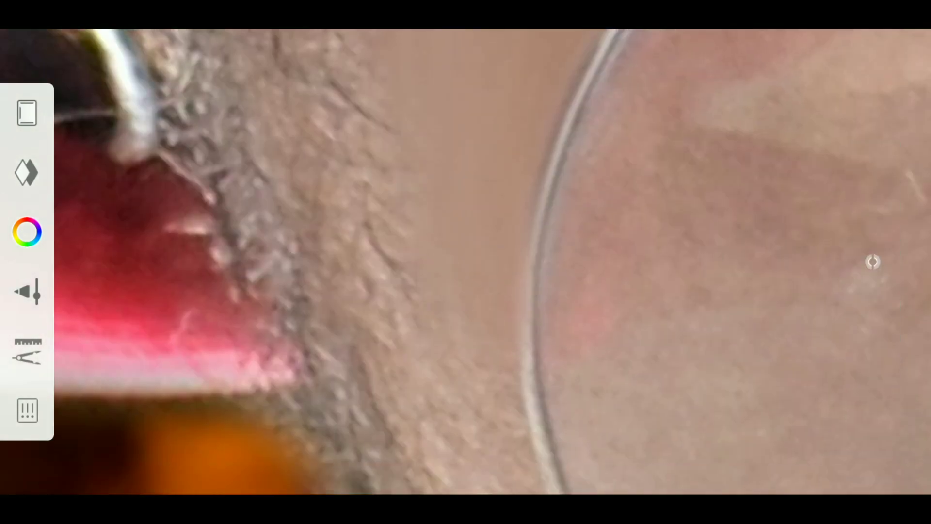
left_click_drag(518, 214, 511, 305)
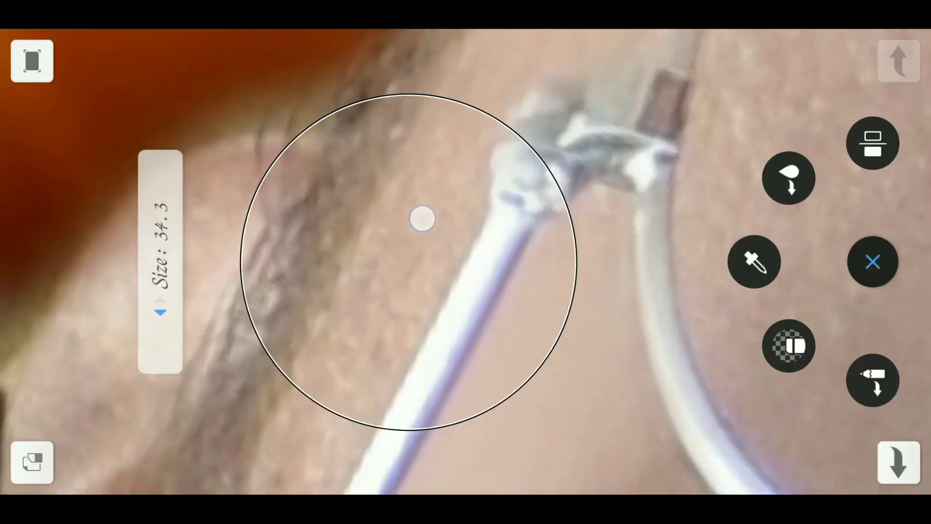
- Smudge skin by the glasses arm, moustache, bracelet wrist and hand, then zoom out fully
mouse_move(422, 216)
left_mouse_down()
mouse_move(342, 425)
mouse_move(424, 372)
left_mouse_up()
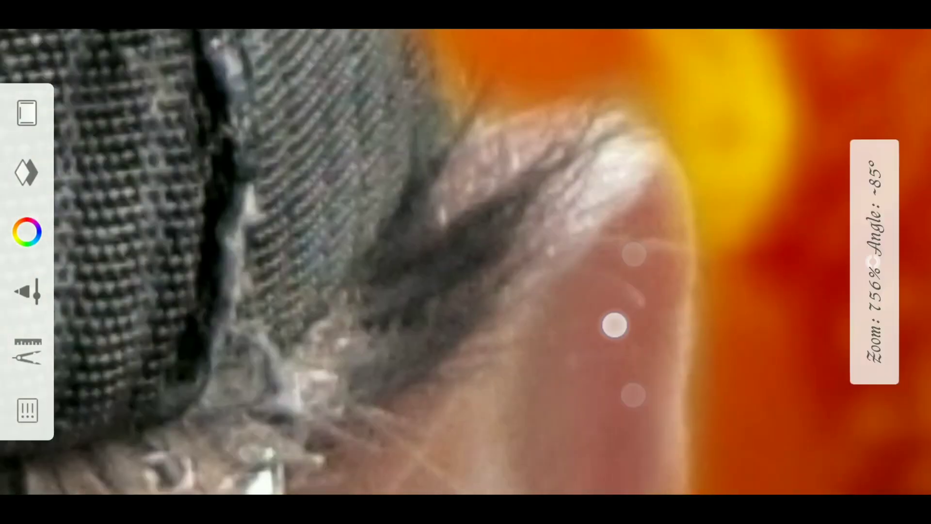
mouse_move(615, 324)
left_mouse_down()
mouse_move(567, 94)
mouse_move(593, 298)
left_mouse_up()
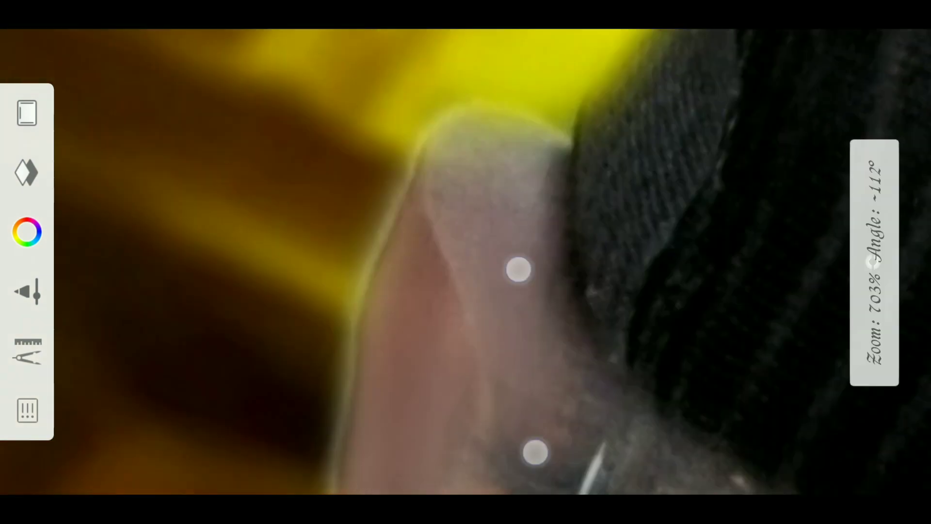
mouse_move(519, 269)
left_mouse_down()
mouse_move(545, 214)
mouse_move(552, 166)
left_mouse_up()
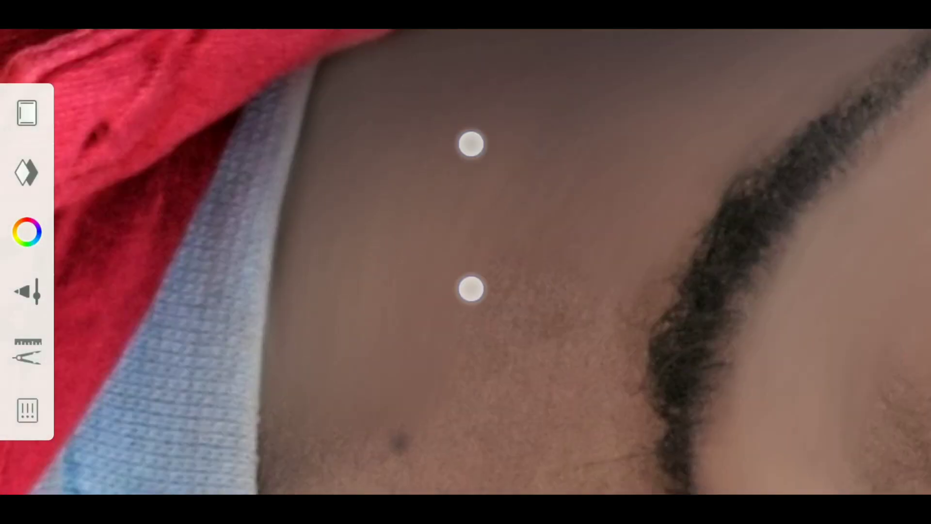
left_click_drag(471, 289, 305, 249)
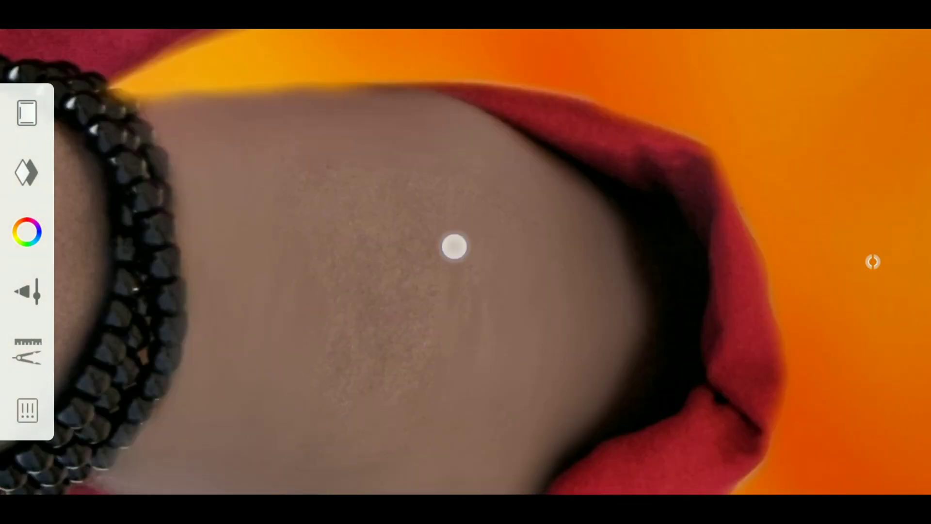
left_click_drag(485, 187, 727, 230)
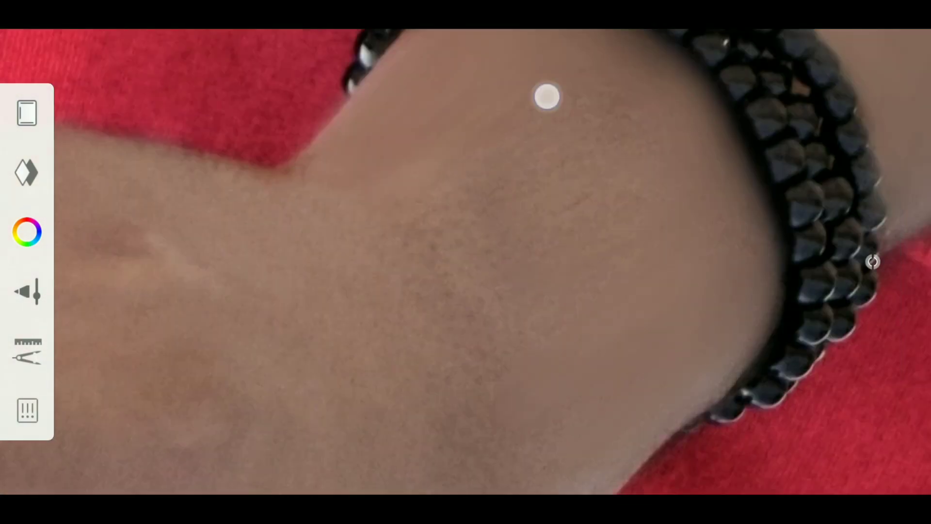
mouse_move(547, 97)
left_mouse_down()
mouse_move(574, 310)
mouse_move(457, 410)
mouse_move(466, 129)
mouse_move(611, 304)
mouse_move(719, 170)
mouse_move(730, 88)
mouse_move(613, 100)
mouse_move(598, 221)
mouse_move(508, 187)
mouse_move(310, 376)
mouse_move(740, 276)
mouse_move(511, 276)
mouse_move(604, 245)
mouse_move(349, 248)
mouse_move(784, 180)
mouse_move(493, 145)
mouse_move(272, 268)
mouse_move(572, 308)
mouse_move(566, 170)
left_mouse_up()
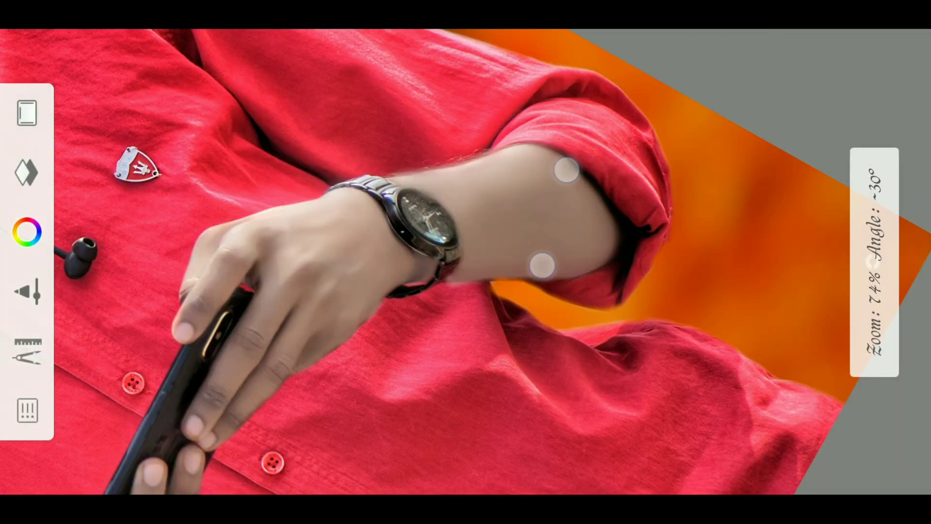
mouse_move(291, 291)
left_mouse_down()
mouse_move(212, 297)
mouse_move(247, 251)
mouse_move(202, 277)
mouse_move(170, 276)
left_mouse_up()
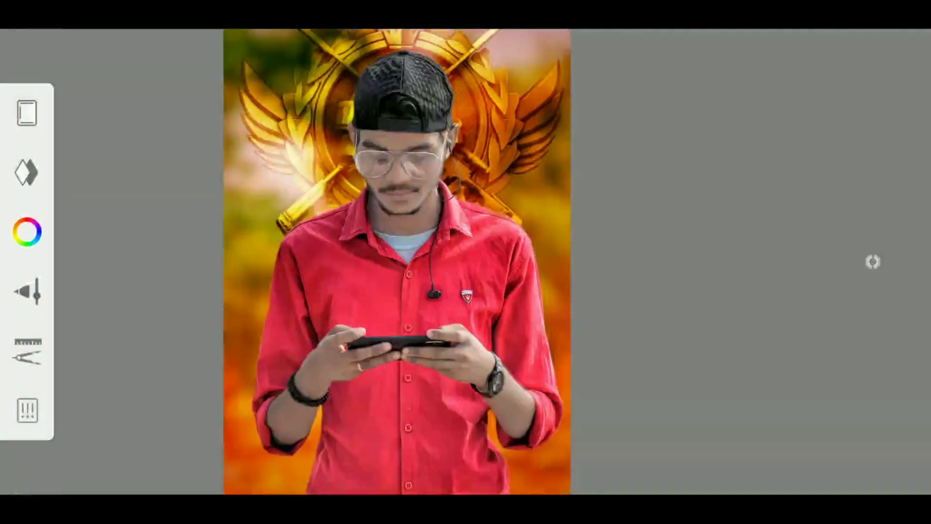
- Switch to the Medium Brush from the brush library
left_click(26, 291)
left_click(41, 349)
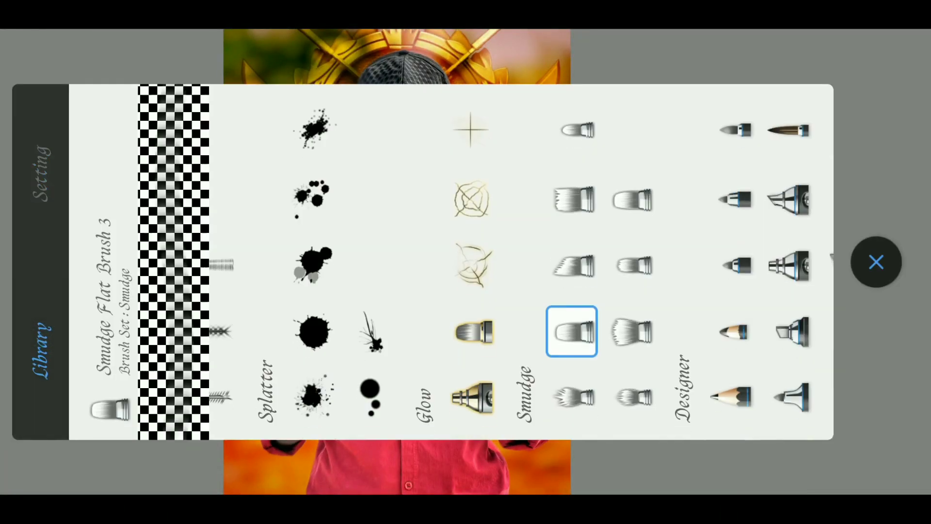
left_click_drag(437, 284, 654, 284)
left_click_drag(388, 284, 741, 284)
left_click_drag(507, 315, 721, 316)
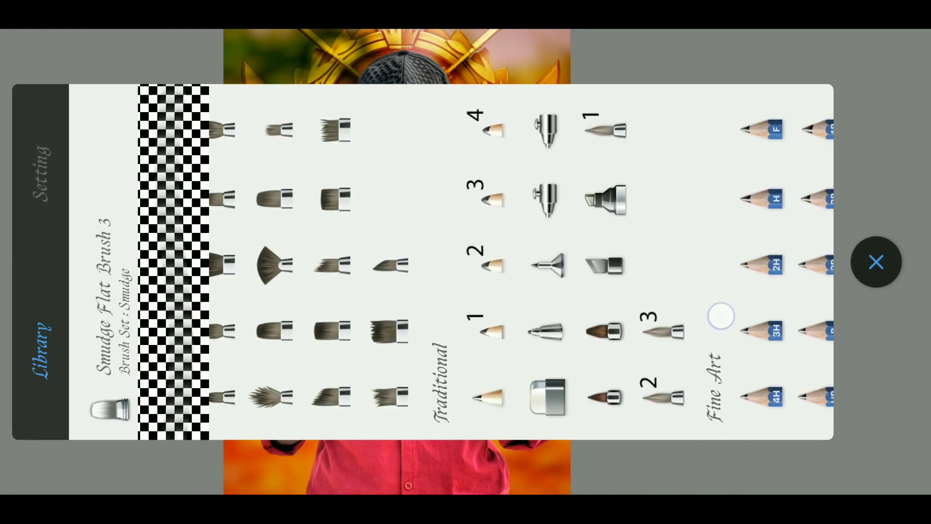
left_click(604, 396)
left_click(41, 173)
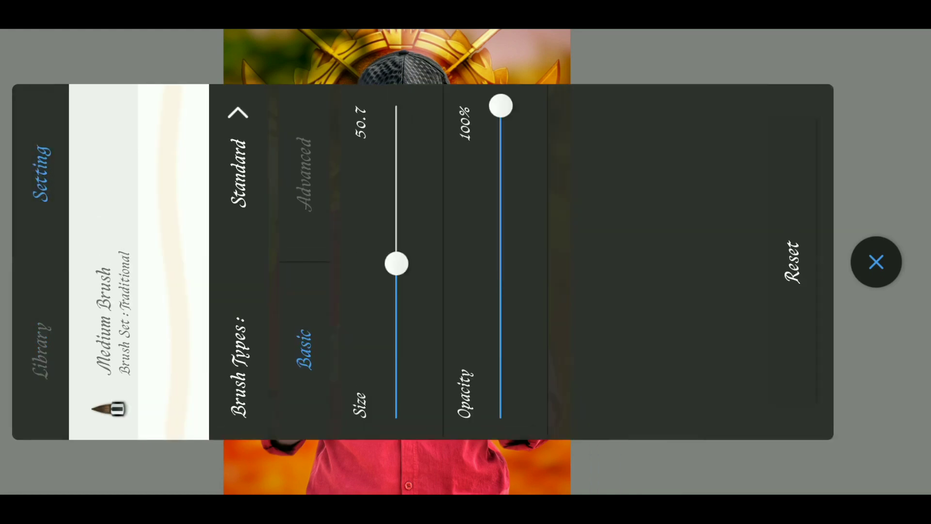
left_click(892, 257)
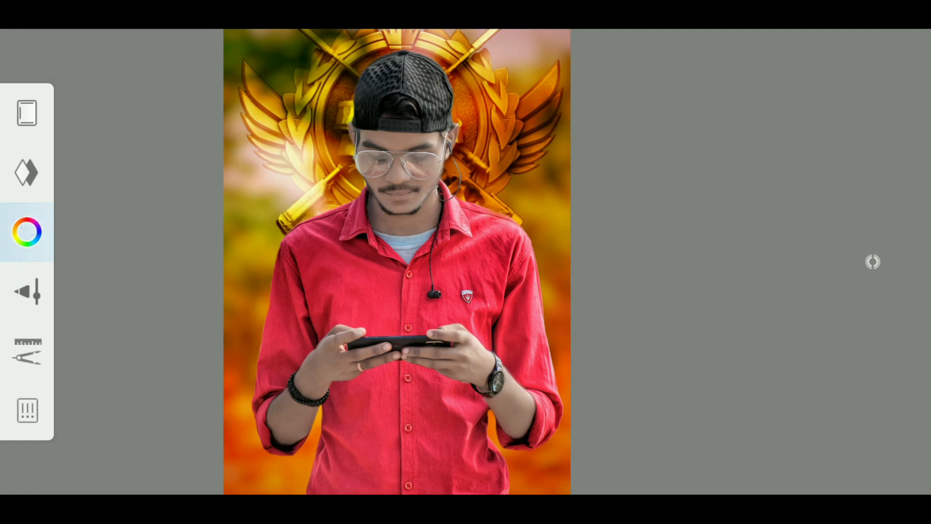
- Set the paint colour to bright red, HSL 354/100/50
left_click(27, 232)
left_click(41, 350)
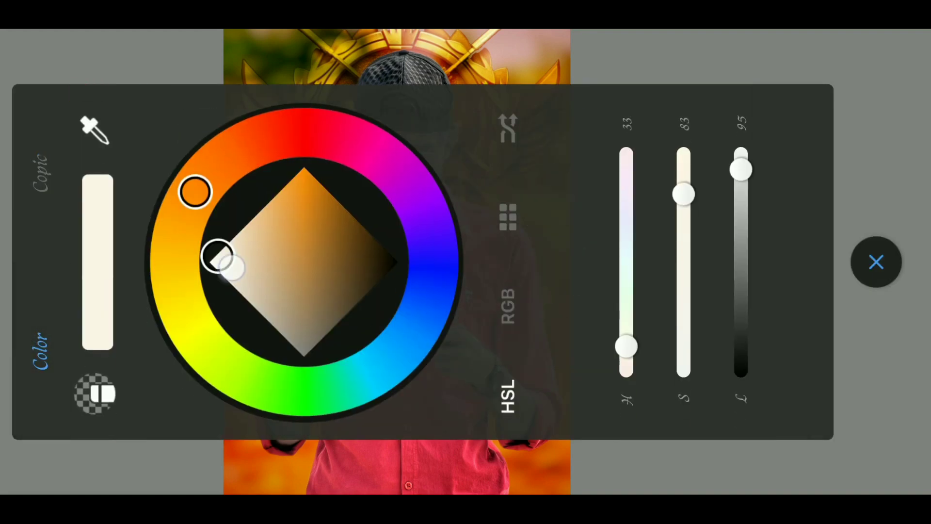
left_click_drag(232, 267, 303, 168)
mouse_move(312, 125)
left_mouse_down()
mouse_move(254, 100)
mouse_move(322, 37)
left_mouse_up()
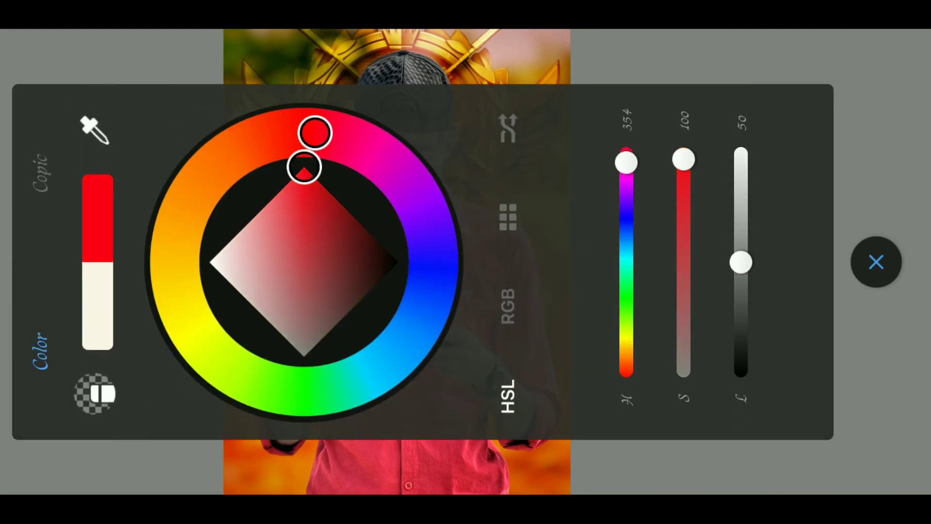
left_click(889, 260)
- Add a new blank layer with Soft Light blending
left_click(27, 172)
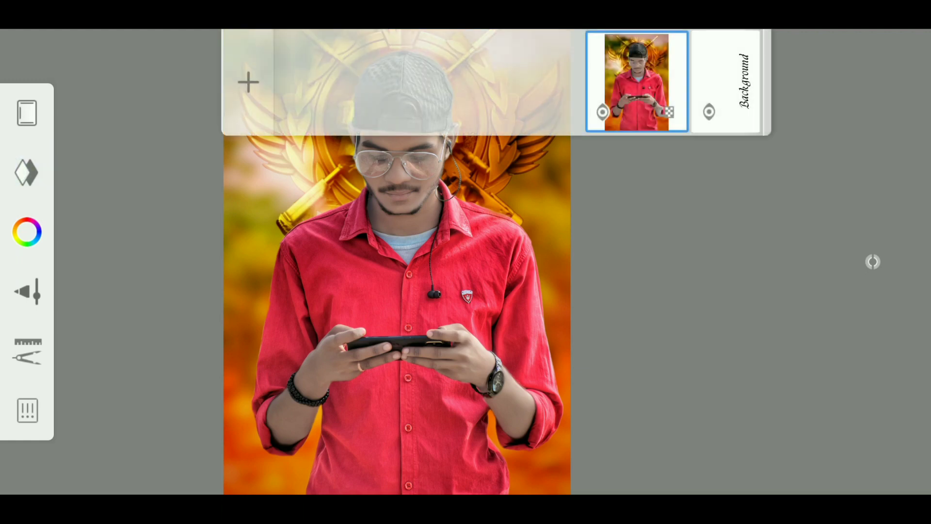
left_click(249, 83)
left_click(526, 82)
left_click(442, 180)
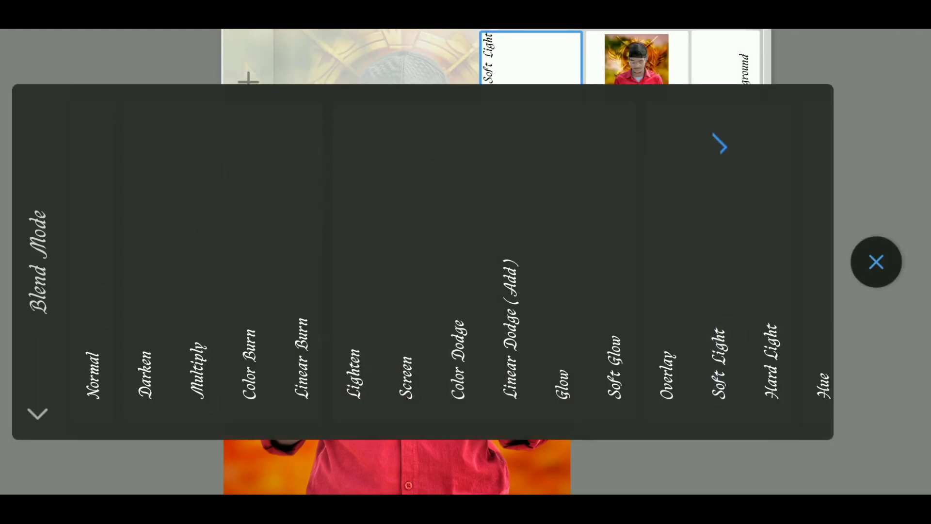
left_click(876, 261)
left_click(803, 374)
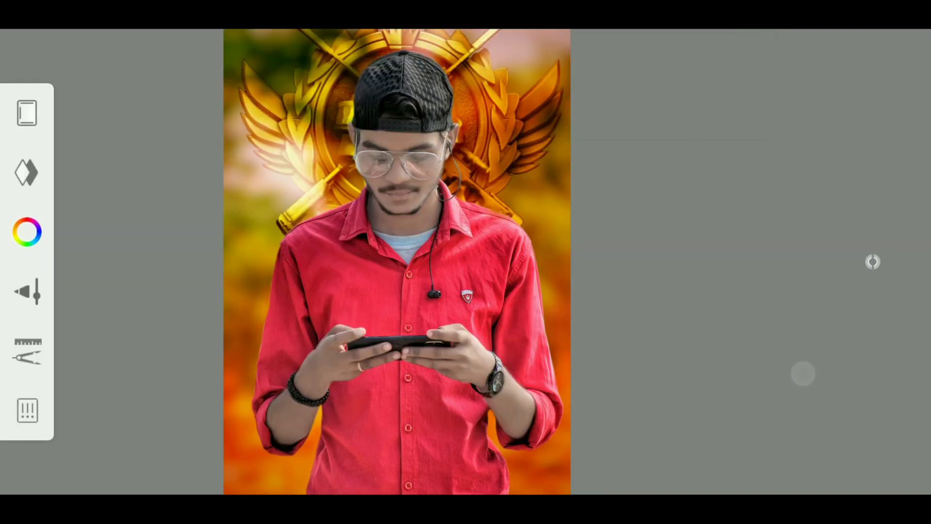
- Zoom in and paint red over both glasses lenses on the Soft Light layer
mouse_move(469, 281)
left_mouse_down()
mouse_move(534, 332)
mouse_move(576, 316)
left_mouse_up()
left_click_drag(623, 125, 393, 273)
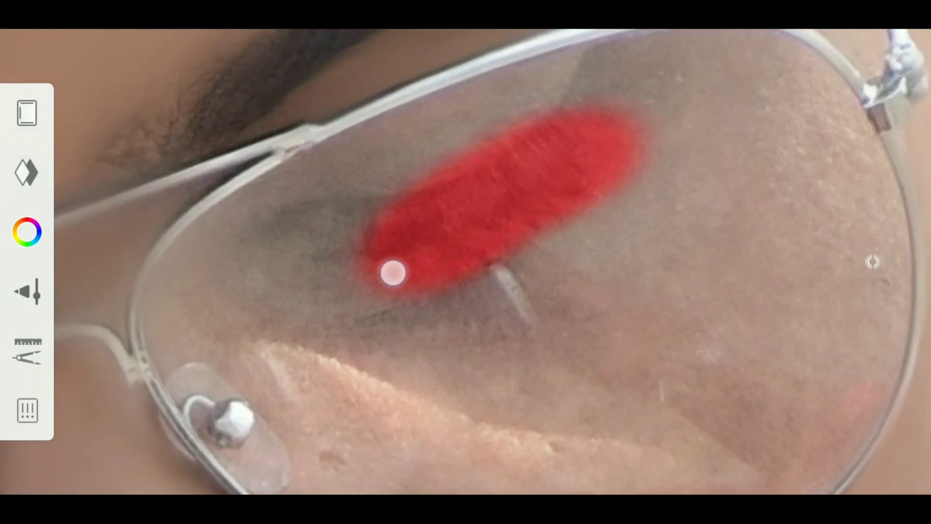
mouse_move(582, 103)
left_mouse_down()
mouse_move(552, 227)
mouse_move(403, 303)
mouse_move(588, 169)
mouse_move(582, 161)
mouse_move(464, 258)
mouse_move(478, 147)
mouse_move(466, 219)
mouse_move(415, 271)
mouse_move(531, 161)
mouse_move(426, 220)
left_mouse_up()
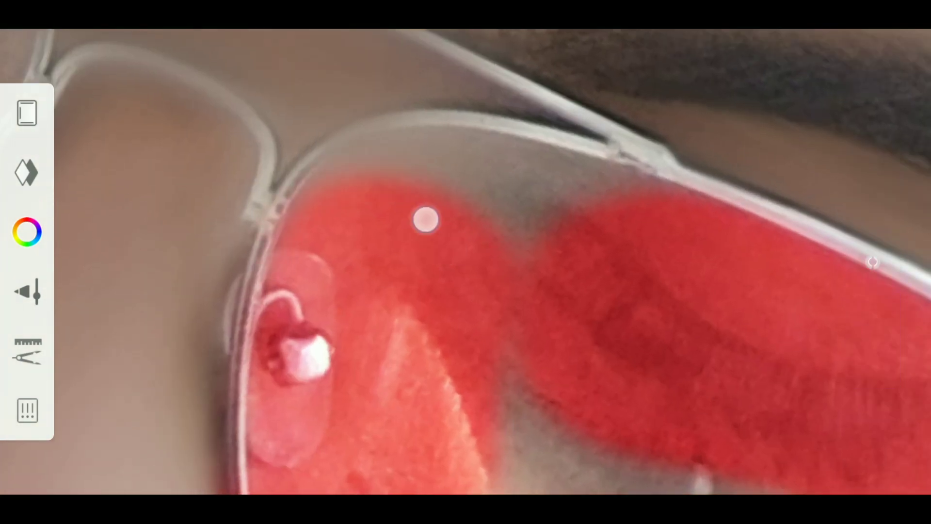
mouse_move(390, 248)
left_mouse_down()
mouse_move(577, 299)
mouse_move(572, 357)
mouse_move(312, 197)
mouse_move(310, 161)
mouse_move(544, 181)
left_mouse_up()
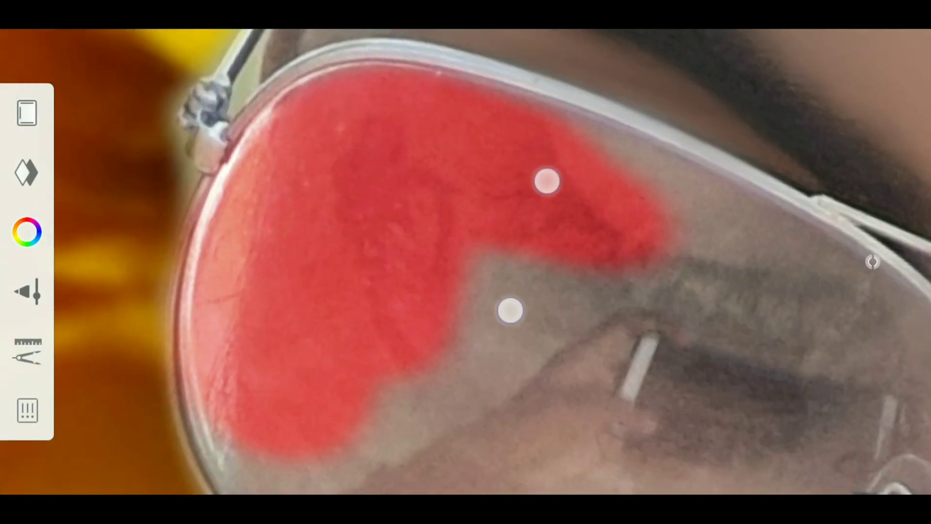
mouse_move(510, 310)
left_mouse_down()
mouse_move(380, 261)
mouse_move(420, 229)
mouse_move(416, 167)
left_mouse_up()
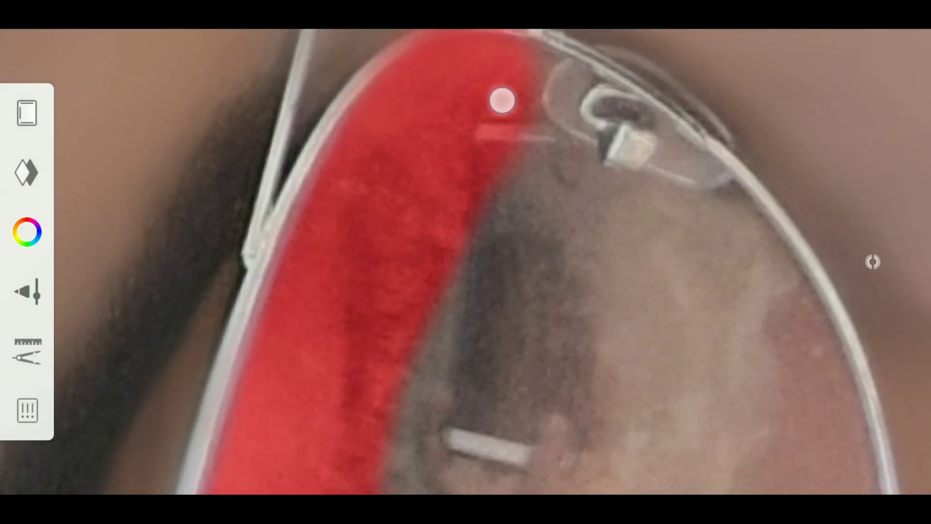
mouse_move(502, 100)
left_mouse_down()
mouse_move(409, 258)
mouse_move(429, 231)
mouse_move(389, 264)
mouse_move(621, 112)
mouse_move(547, 181)
mouse_move(667, 195)
mouse_move(472, 401)
mouse_move(566, 228)
mouse_move(490, 172)
mouse_move(453, 202)
mouse_move(565, 166)
left_mouse_up()
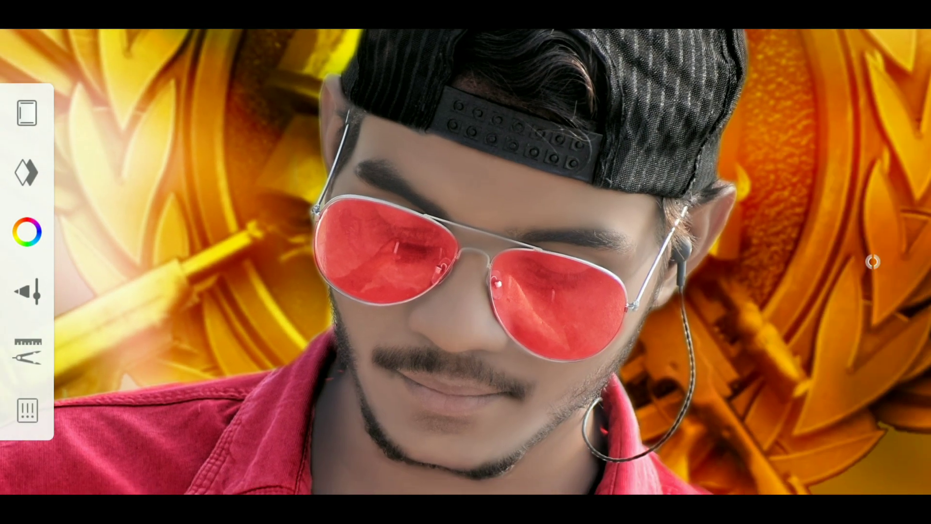
- Change the lens layer's blending from Soft Light to Multiply
left_click(27, 173)
left_click(544, 77)
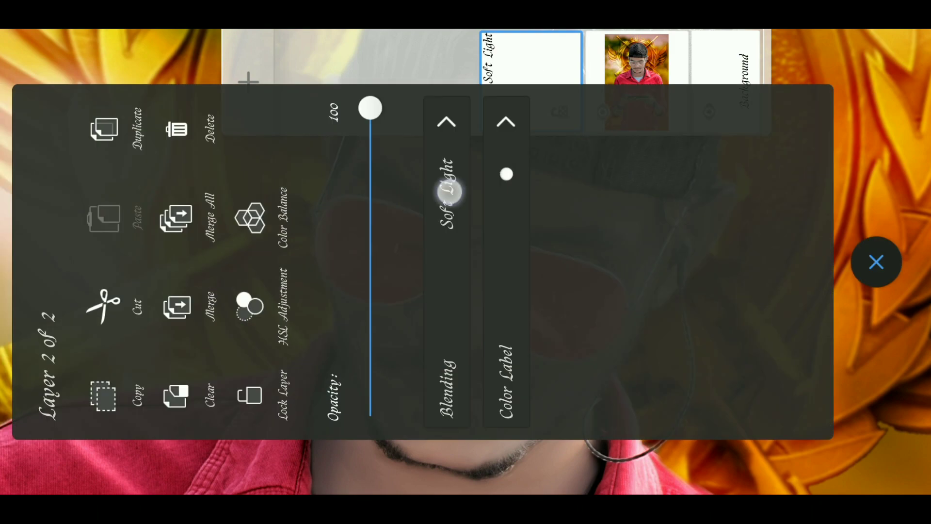
left_click(450, 191)
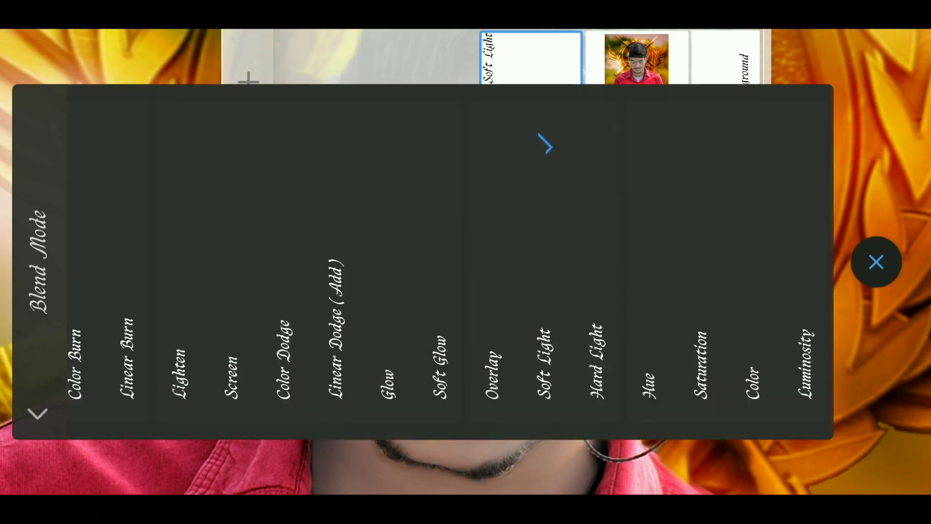
left_click_drag(367, 318, 549, 304)
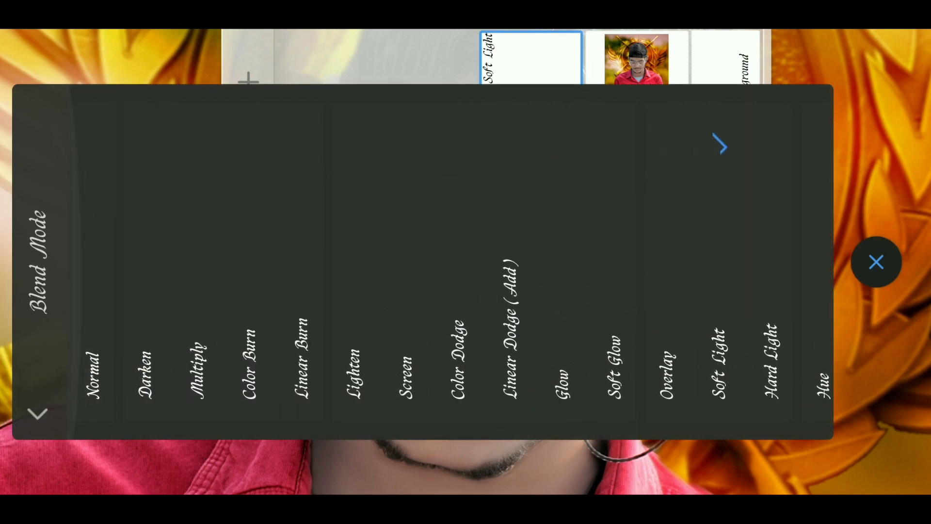
left_click(875, 262)
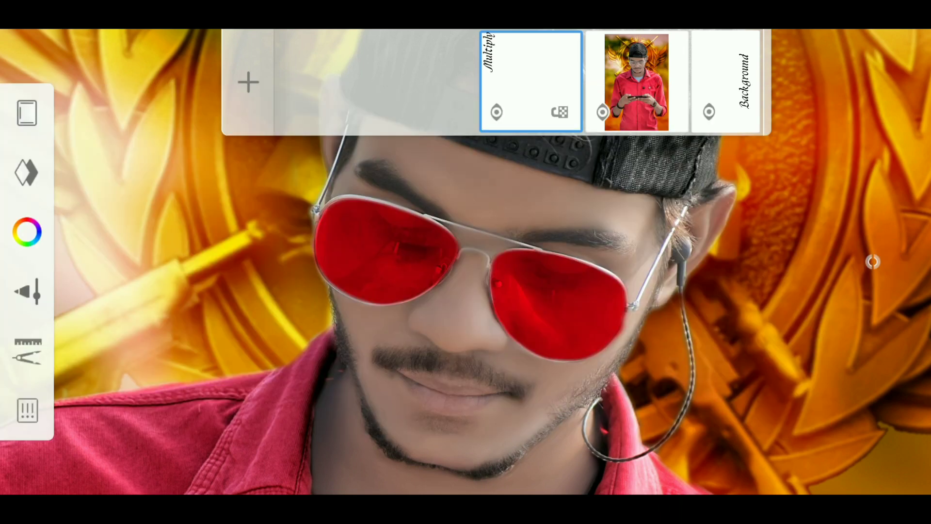
scroll(873, 262, "down", 3)
scroll(872, 261, "down", 1)
scroll(873, 262, "down", 2)
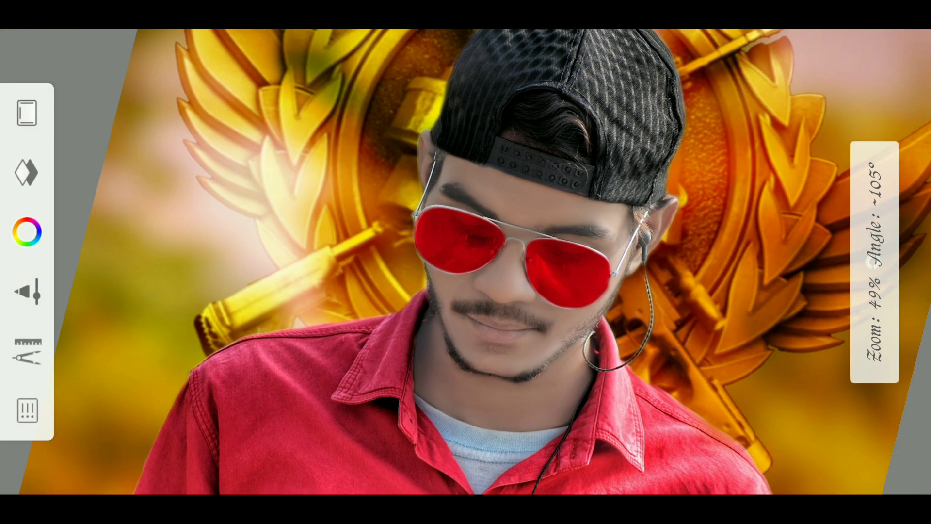
- Set the paint colour to a pinkish red, hue 348
left_click(26, 172)
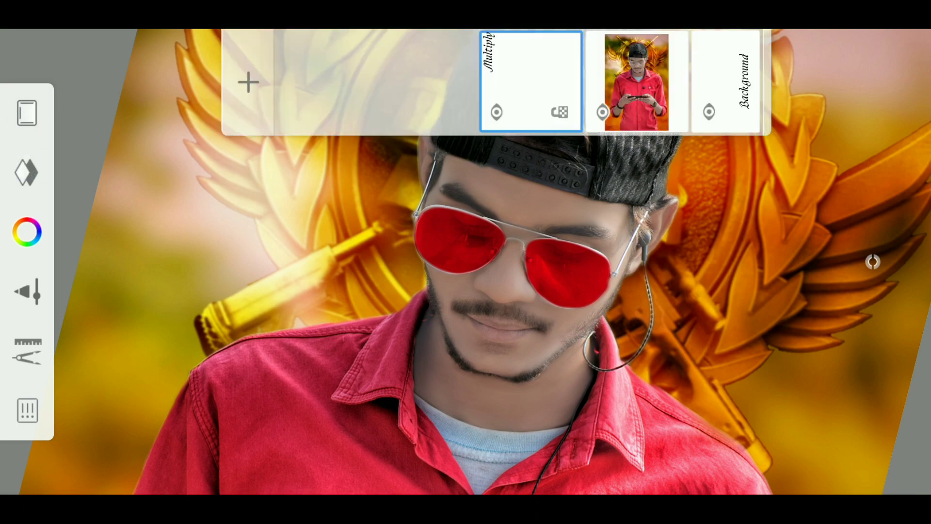
left_click(26, 232)
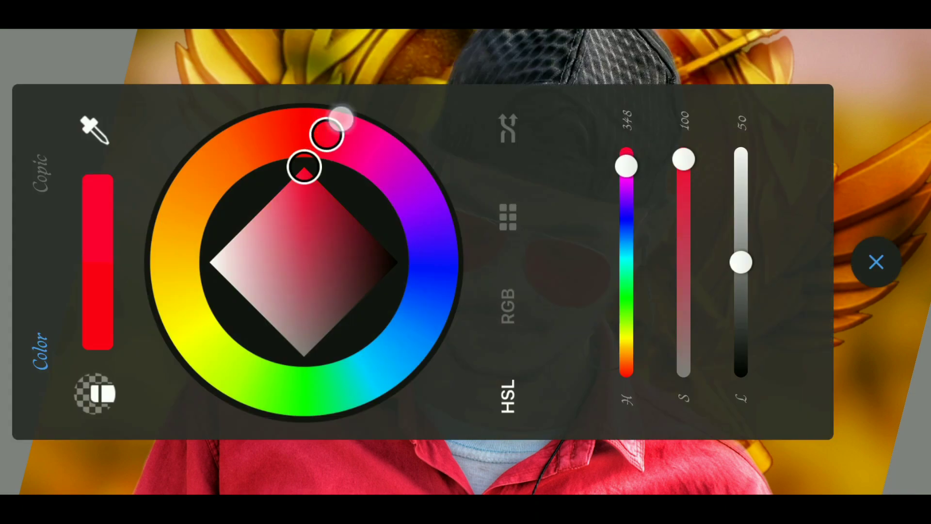
left_click(875, 262)
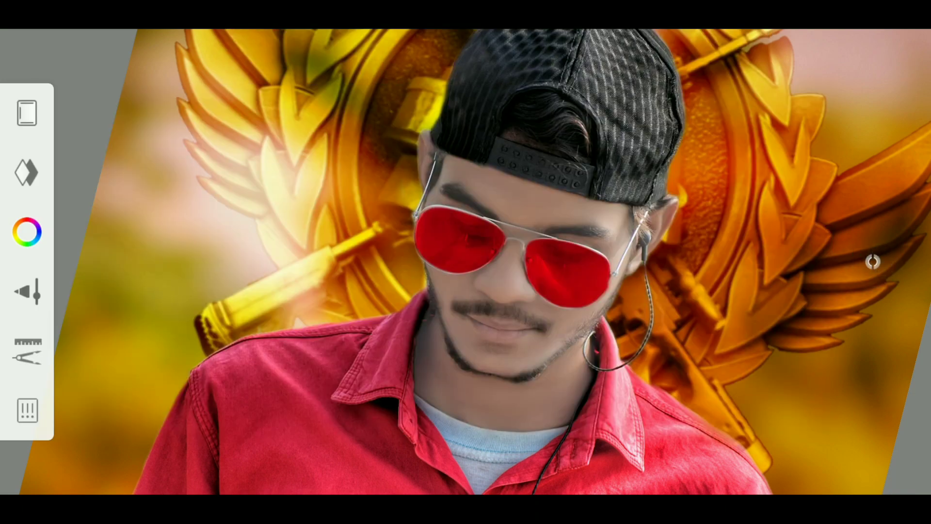
scroll(538, 332, "up", 3)
scroll(539, 332, "up", 3)
- Add a third layer set to Soft Light blending
scroll(539, 333, "up", 3)
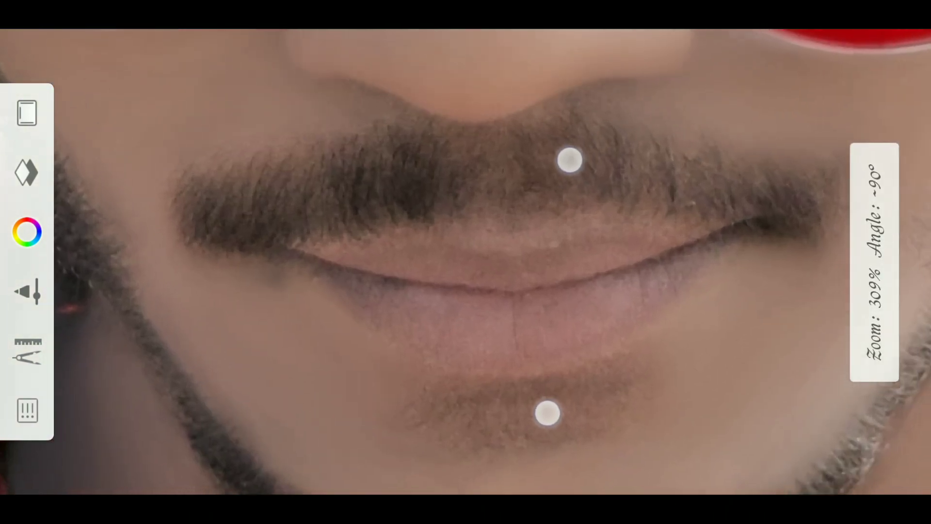
left_click(26, 172)
left_click(424, 80)
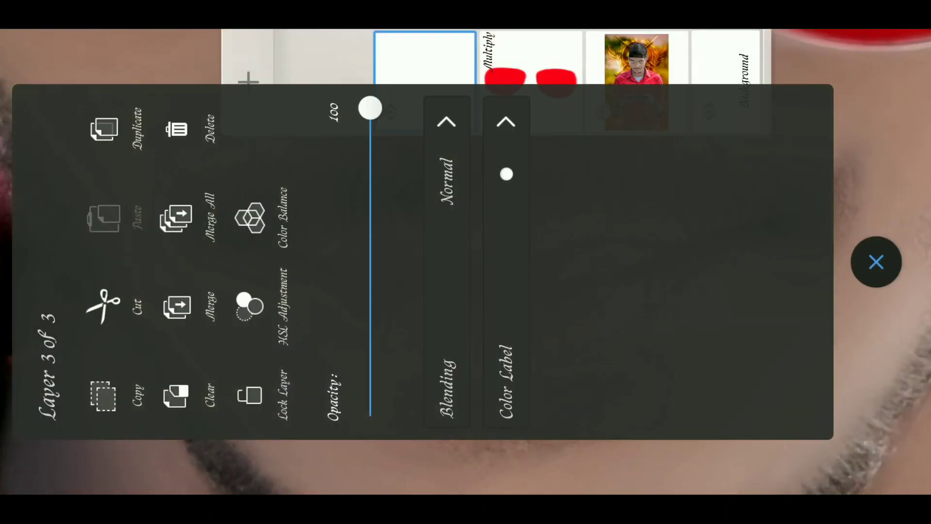
left_click(443, 160)
left_click(876, 262)
scroll(567, 301, "up", 3)
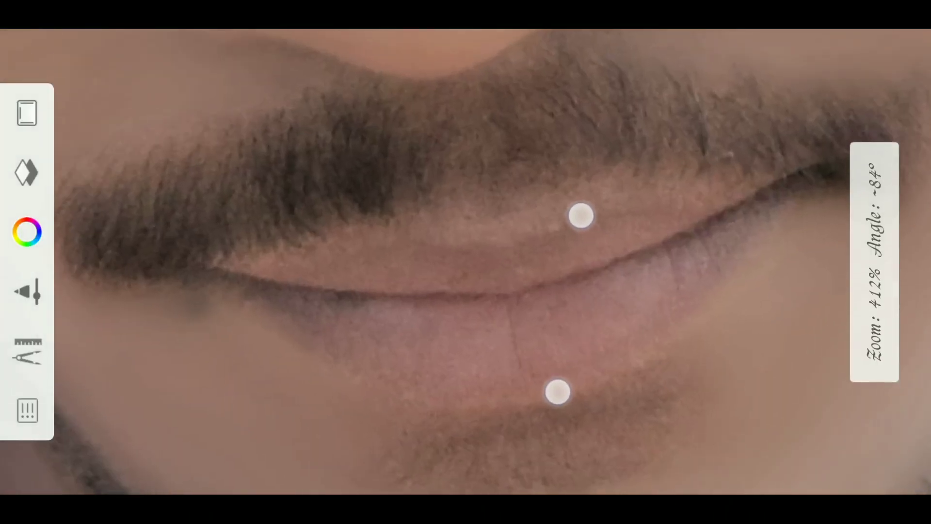
scroll(567, 301, "up", 2)
- Paint pink over the man's upper and lower lips, redoing the first stroke
left_click_drag(437, 306, 526, 280)
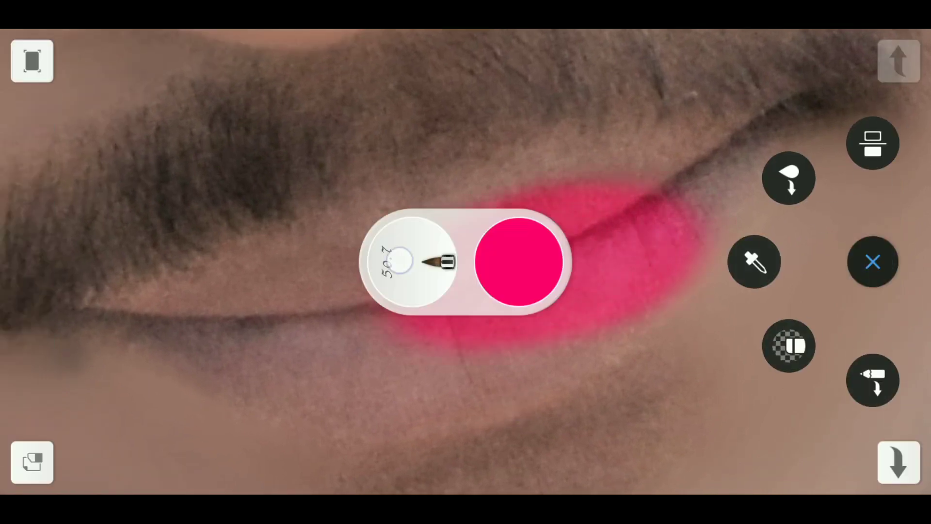
key("ctrl+z")
left_click_drag(521, 312, 557, 340)
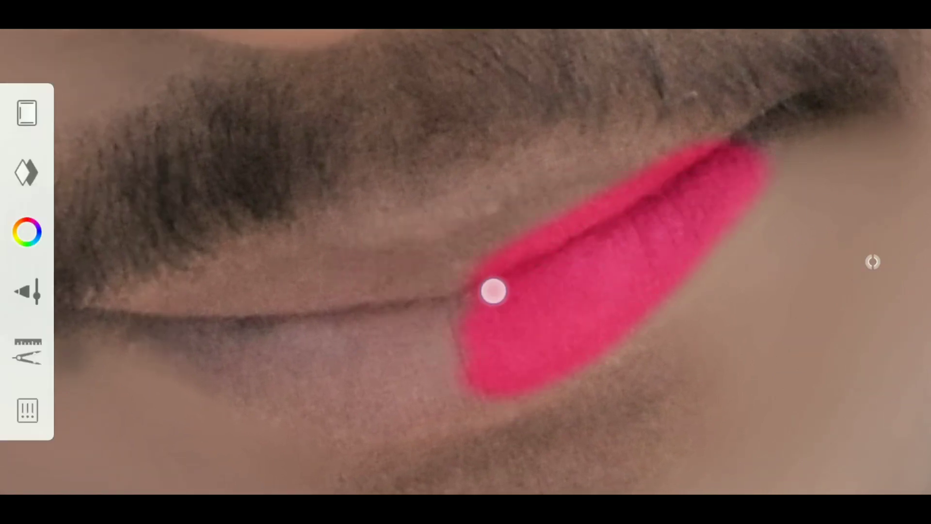
left_click_drag(349, 280, 335, 291)
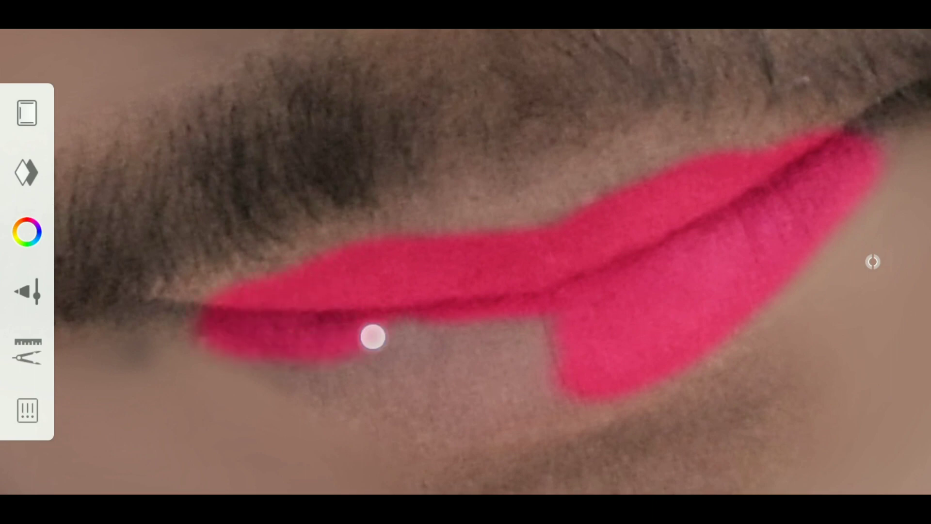
left_click_drag(372, 336, 560, 332)
scroll(640, 291, "up", 3)
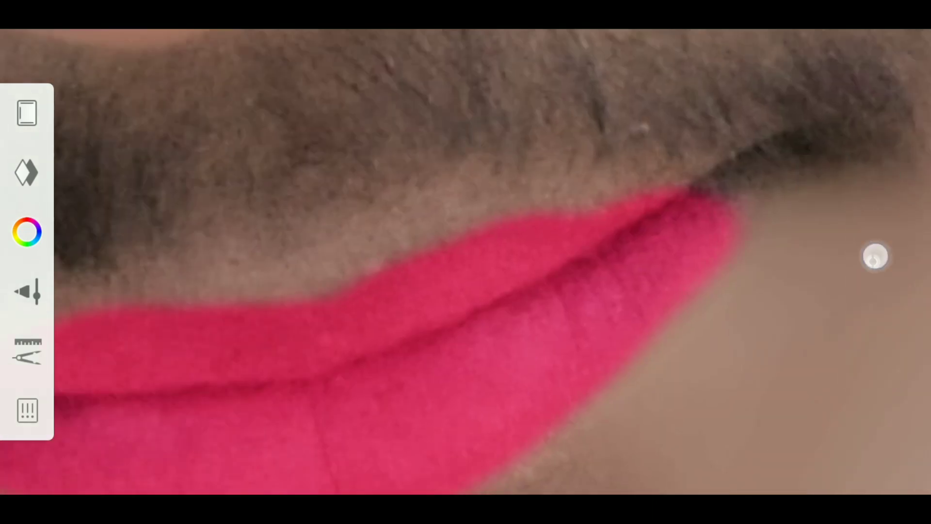
left_click(875, 256)
left_click(714, 187)
scroll(679, 262, "down", 5)
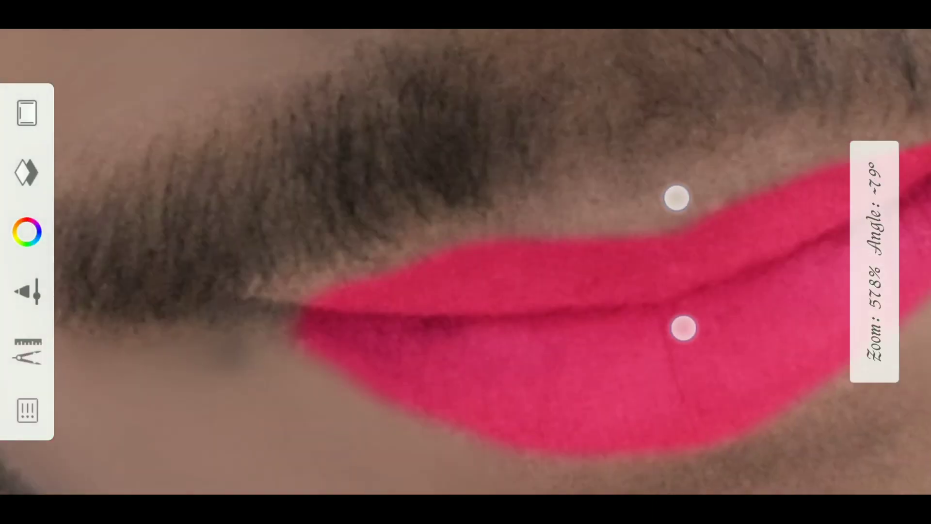
scroll(465, 262, "down", 5)
scroll(465, 262, "down", 2)
scroll(465, 262, "down", 5)
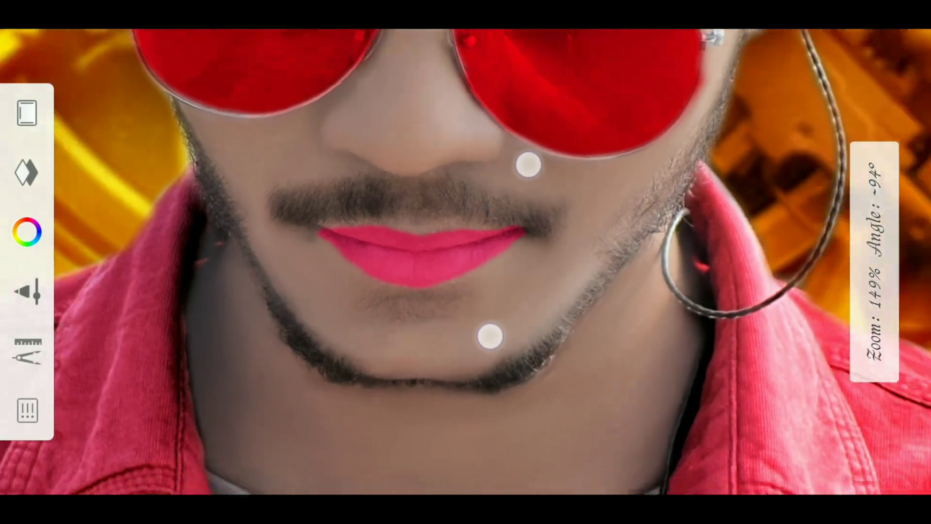
scroll(465, 262, "down", 5)
- Lower the lip layer's opacity to 23% and zoom out to the whole poster
left_click(872, 262)
left_click(425, 80)
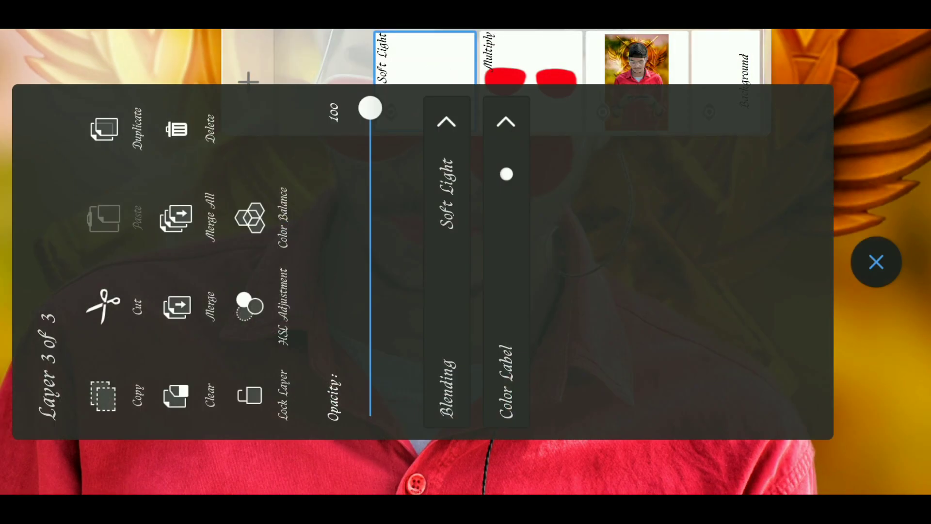
left_click_drag(370, 106, 370, 287)
left_click_drag(477, 344, 478, 343)
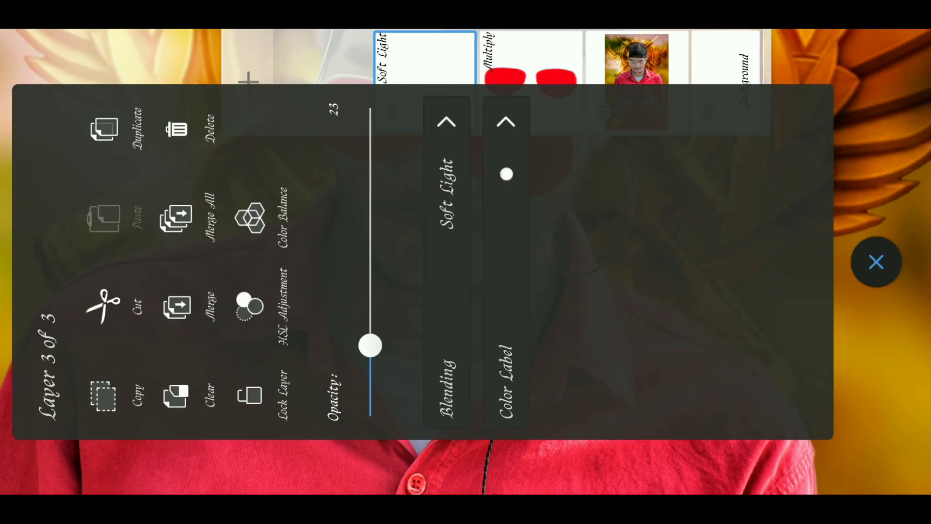
left_click(876, 262)
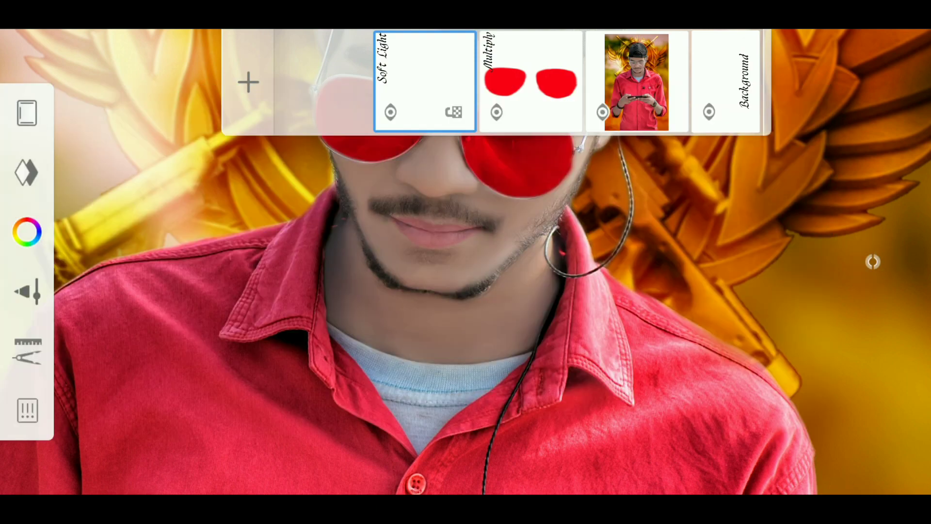
mouse_move(791, 407)
left_mouse_down()
mouse_move(625, 367)
mouse_move(586, 336)
mouse_move(661, 334)
mouse_move(665, 322)
mouse_move(723, 350)
left_mouse_up()
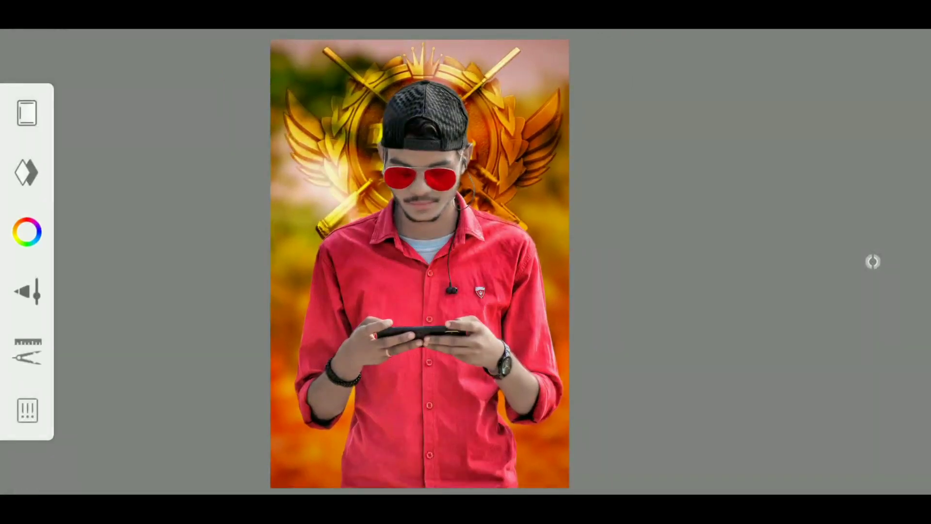
- Pick Copic marker Cool Gray No. 00 (C00) as the paint colour
left_click(26, 232)
left_click(42, 173)
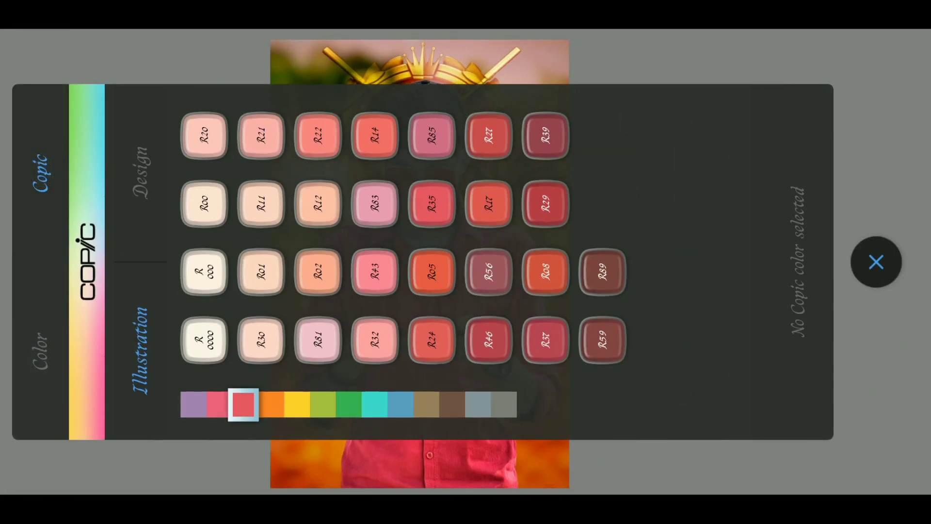
left_click(450, 404)
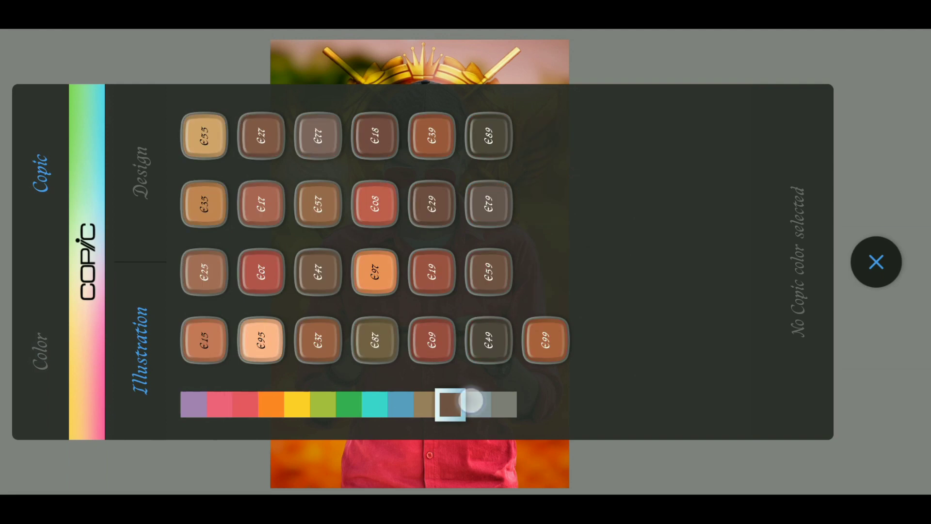
left_click_drag(471, 400, 484, 402)
left_click(208, 338)
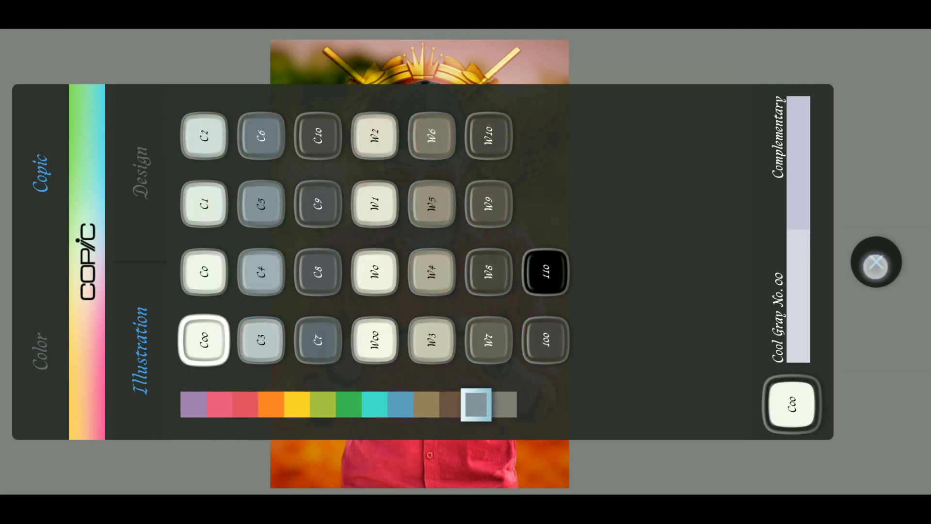
left_click(875, 264)
- Bring up the blending mode options for the empty top layer
left_click(27, 172)
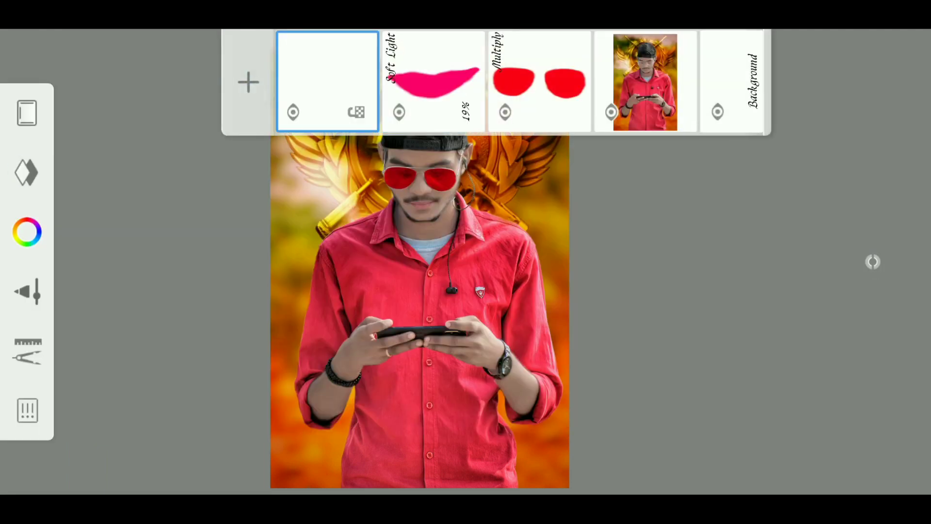
left_click(327, 80)
left_click(450, 158)
- Set the top layer to Soft Light, paint forehead skin strokes and enlarge the brush
left_click(726, 352)
scroll(679, 291, "up", 2)
scroll(582, 291, "up", 2)
scroll(582, 291, "up", 3)
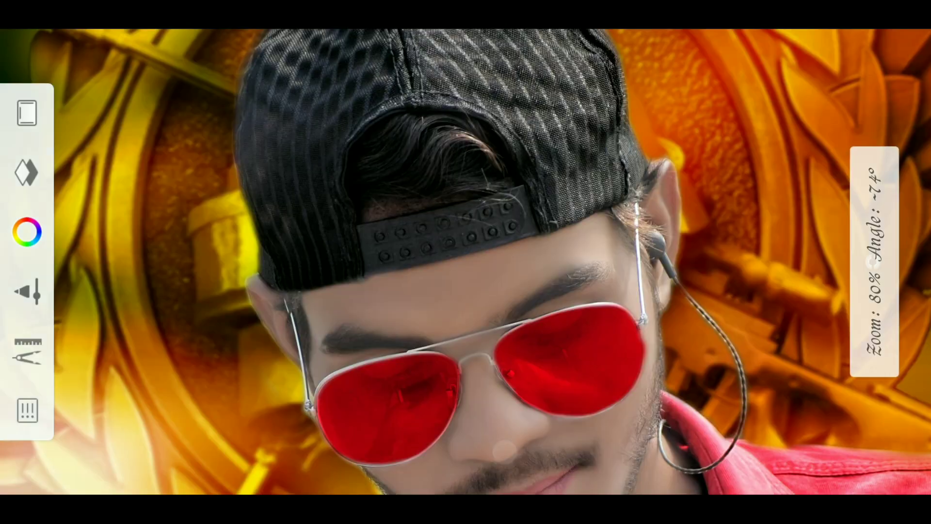
scroll(582, 286, "up", 2)
scroll(582, 286, "up", 2)
left_click_drag(441, 305, 606, 261)
left_click_drag(444, 329, 550, 284)
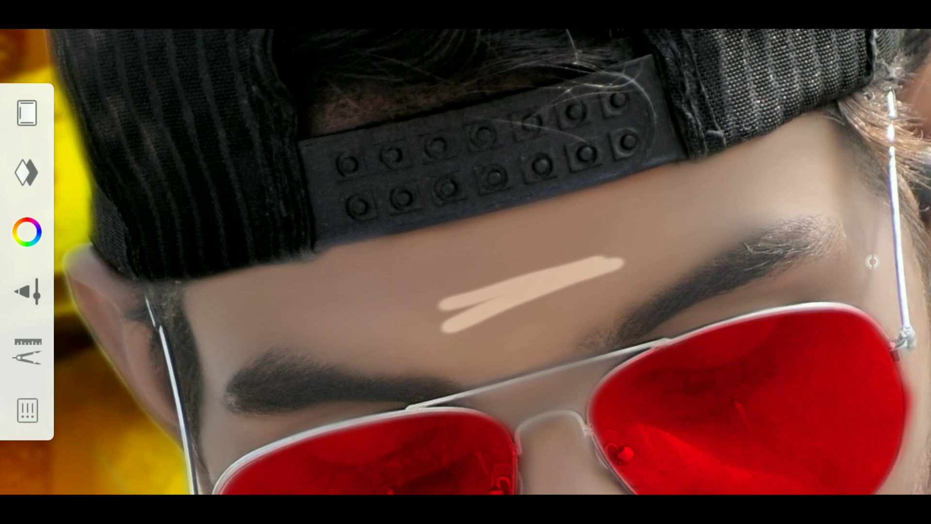
left_click(879, 261)
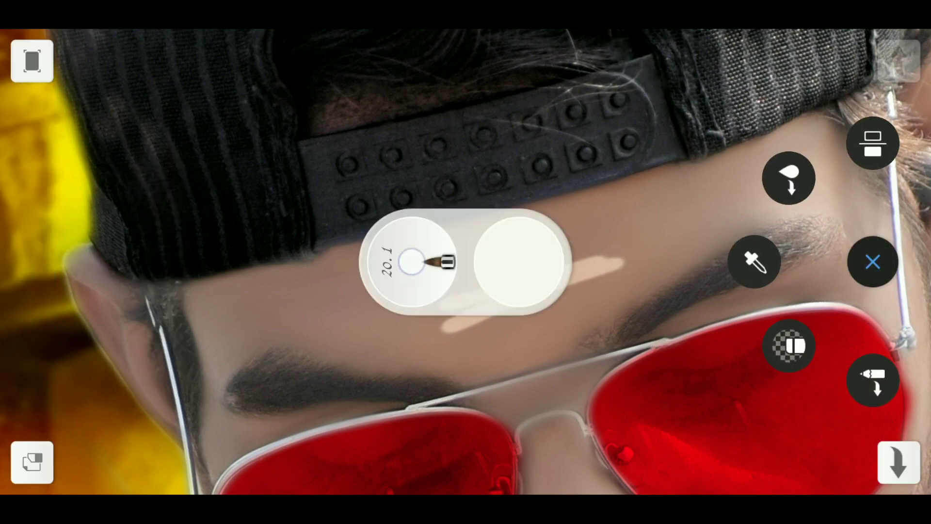
left_click_drag(412, 262, 497, 96)
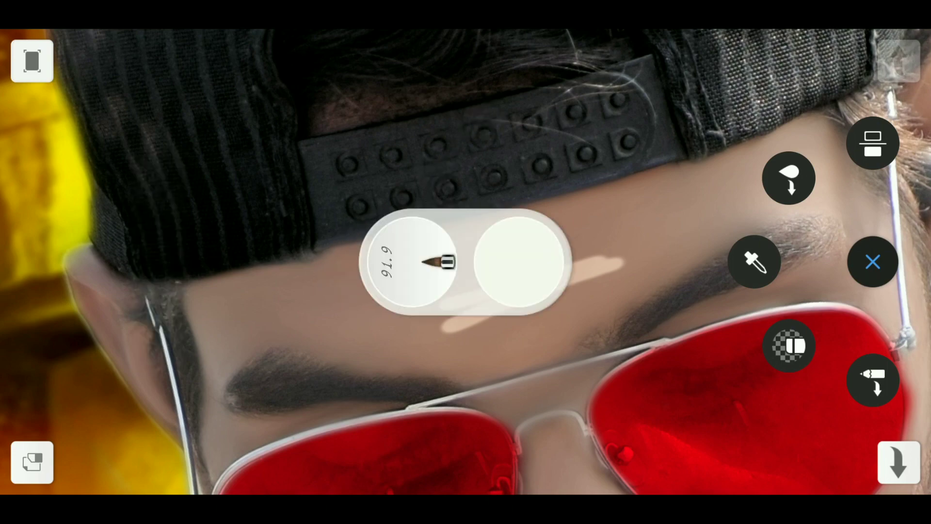
- Smooth the ear, chin, neck, hands, wrists and forearms with pale skin-tone strokes
mouse_move(528, 324)
left_mouse_down()
mouse_move(421, 293)
mouse_move(737, 235)
mouse_move(646, 162)
left_mouse_up()
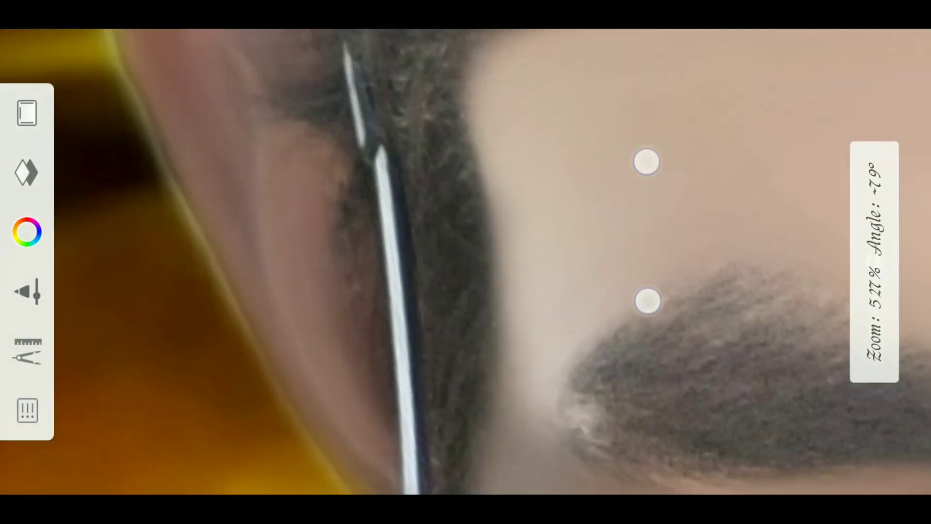
mouse_move(646, 161)
left_mouse_down()
mouse_move(592, 361)
mouse_move(750, 147)
mouse_move(507, 275)
left_mouse_up()
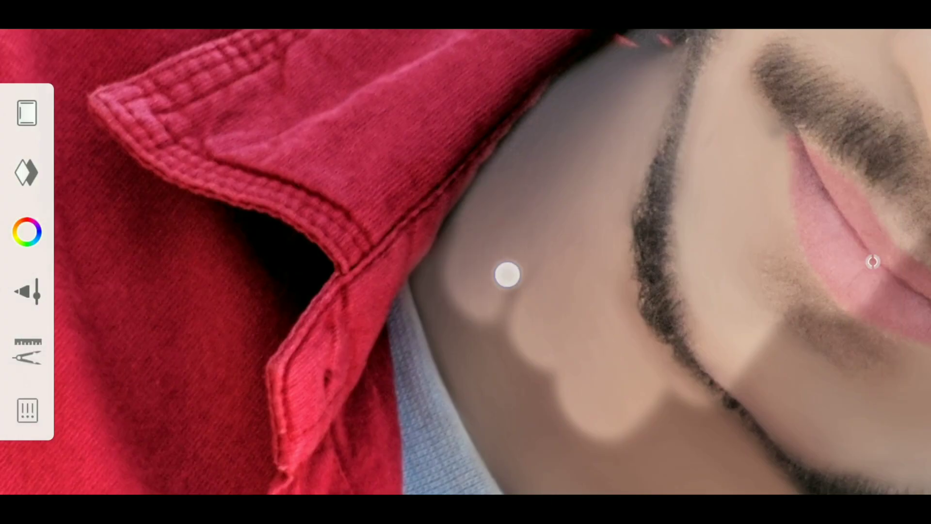
mouse_move(507, 275)
left_mouse_down()
mouse_move(571, 264)
mouse_move(702, 390)
left_mouse_up()
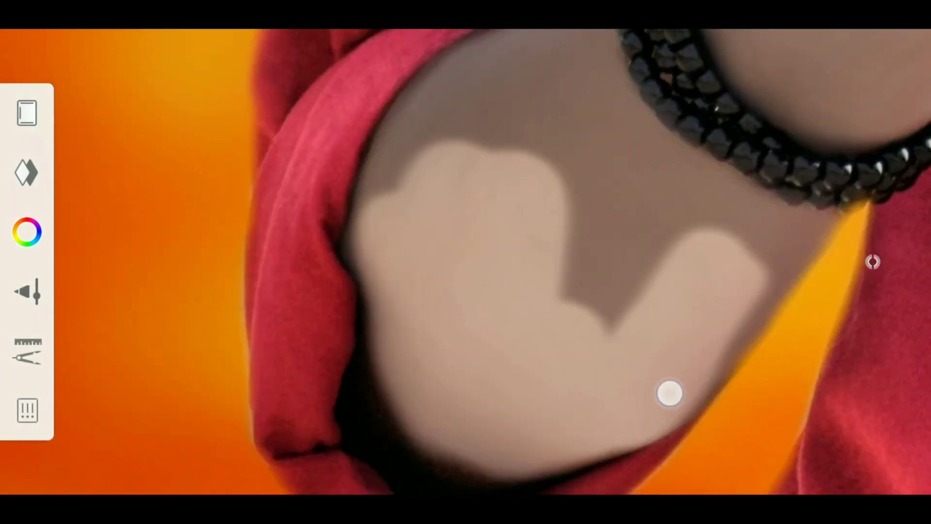
left_click_drag(670, 392, 662, 210)
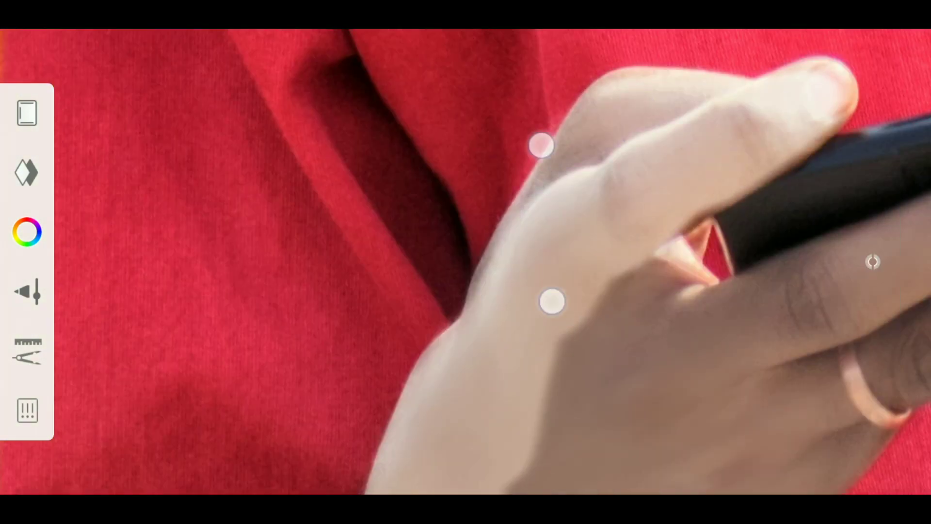
left_click_drag(551, 302, 623, 264)
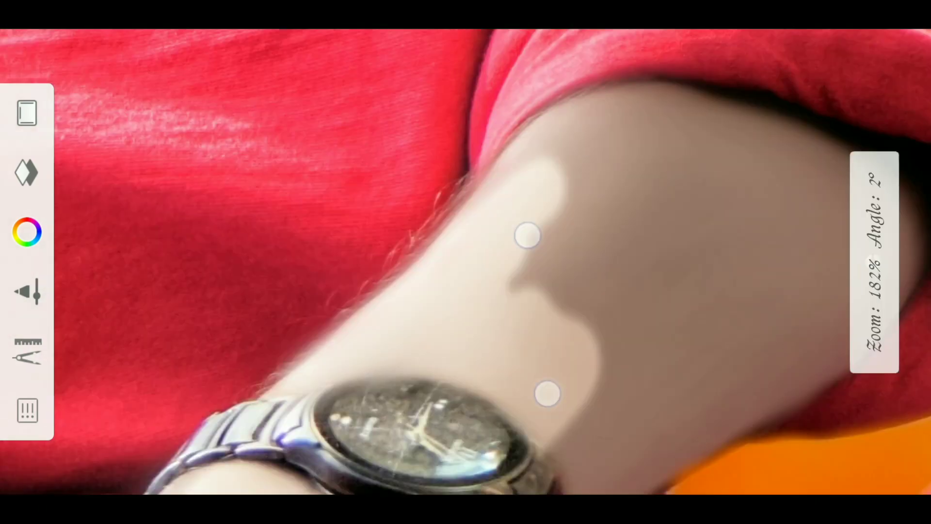
mouse_move(526, 234)
left_mouse_down()
mouse_move(608, 306)
mouse_move(643, 212)
mouse_move(596, 210)
mouse_move(587, 229)
left_mouse_up()
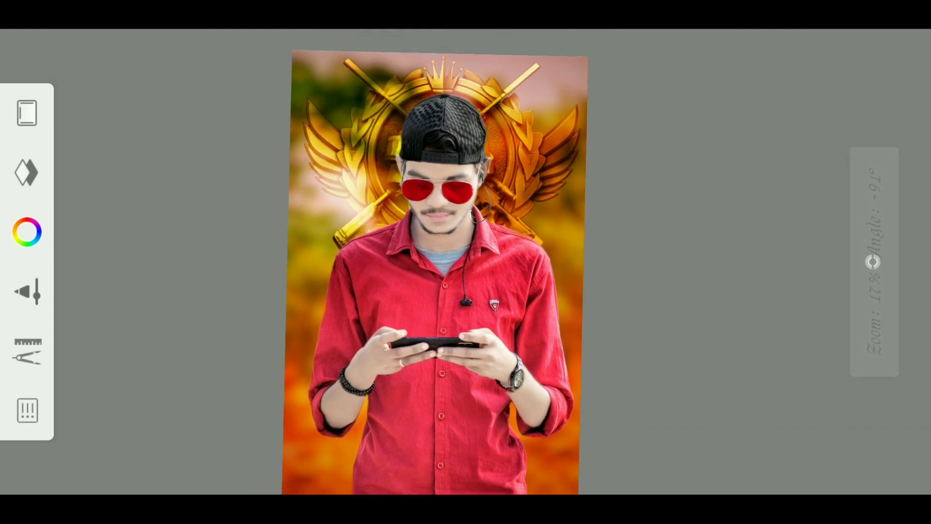
- Lower the top skin-smoothing layer's opacity to about 31%
left_click(27, 172)
left_click(328, 68)
left_click_drag(458, 239, 535, 225)
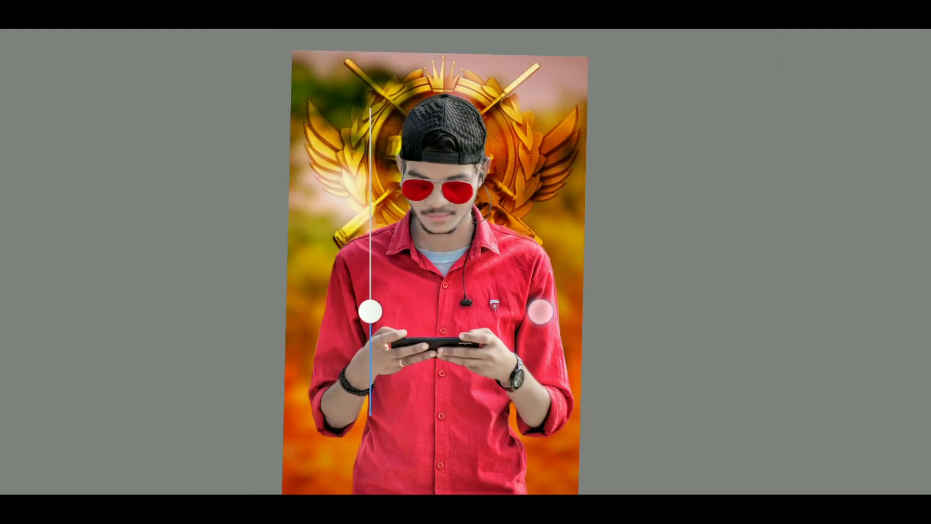
left_click_drag(539, 310, 540, 314)
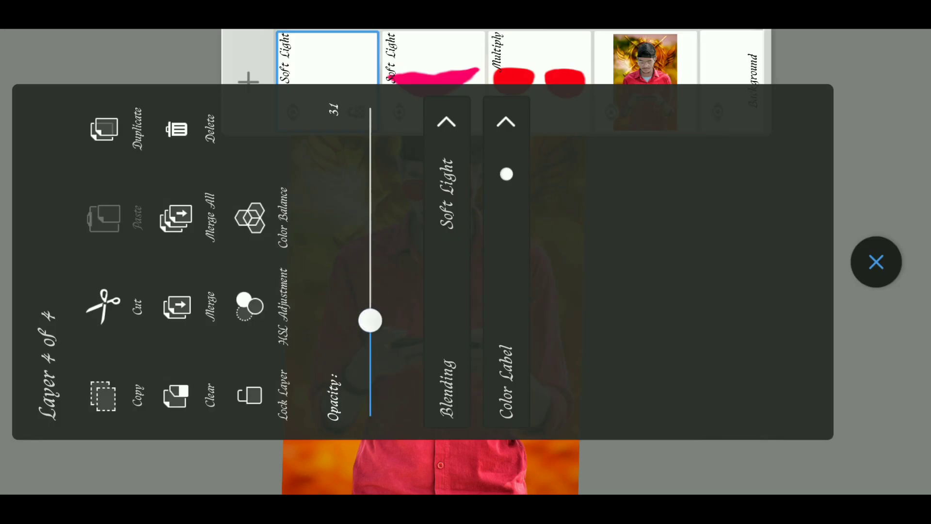
left_click(876, 262)
left_click_drag(730, 322, 761, 315)
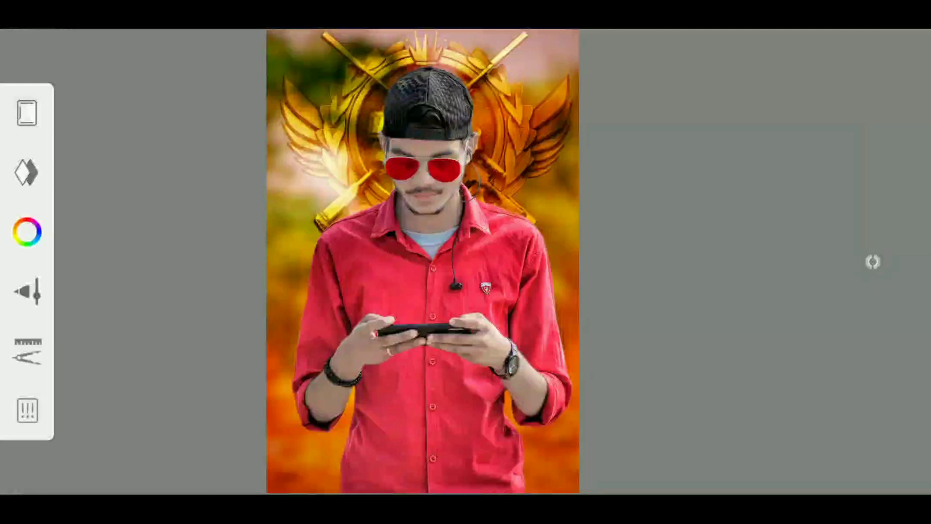
- Merge all layers into a single image layer above the Background
left_click(19, 176)
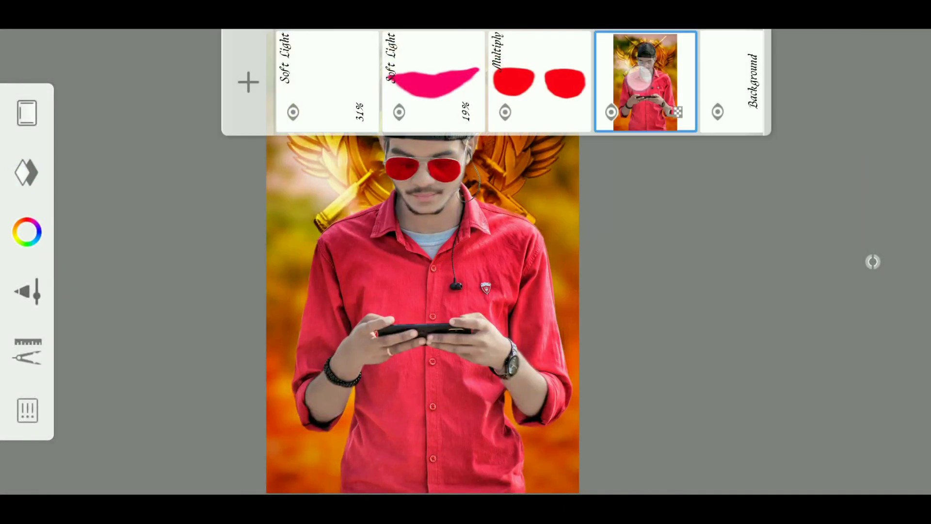
left_click(639, 77)
left_click(175, 219)
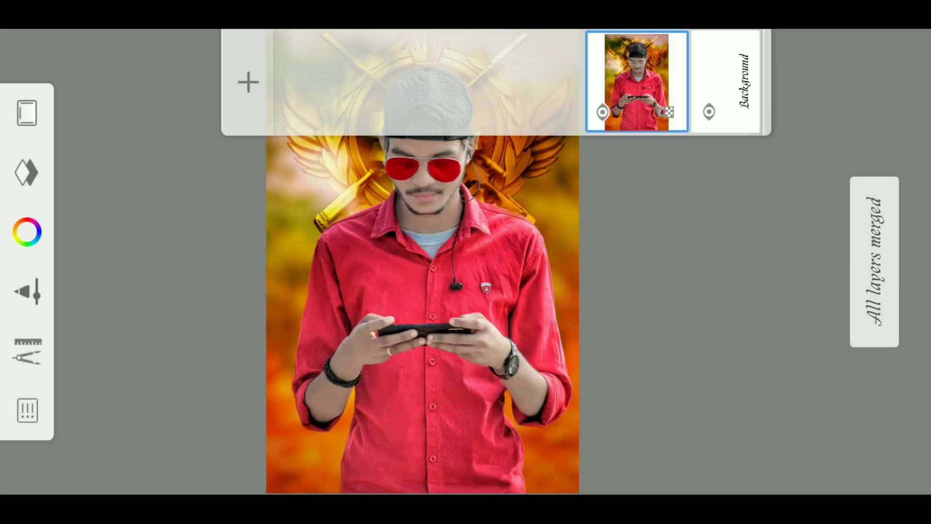
left_click(695, 268)
scroll(446, 268, "down", 2)
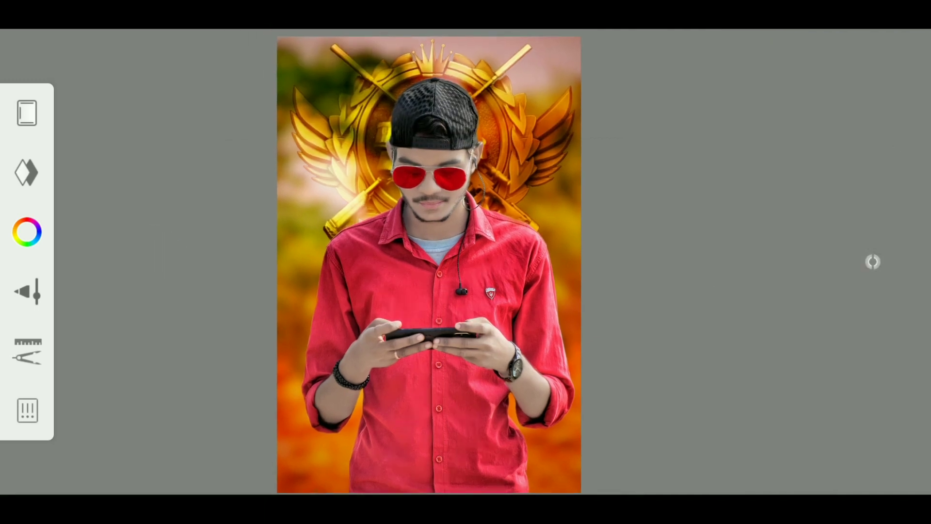
- Import the parachute picture and rotate it into place beside the man's shoulder
left_click(27, 350)
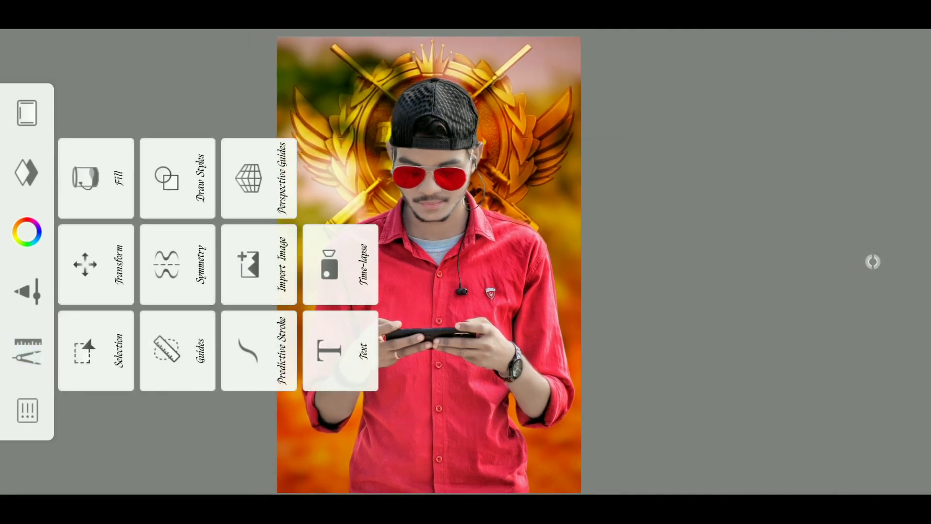
left_click(259, 265)
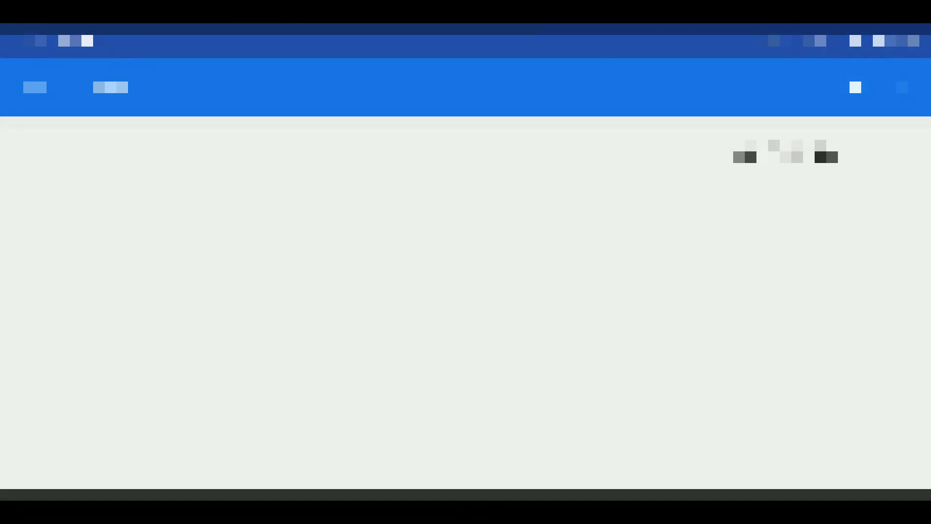
scroll(465, 339, "down", 2)
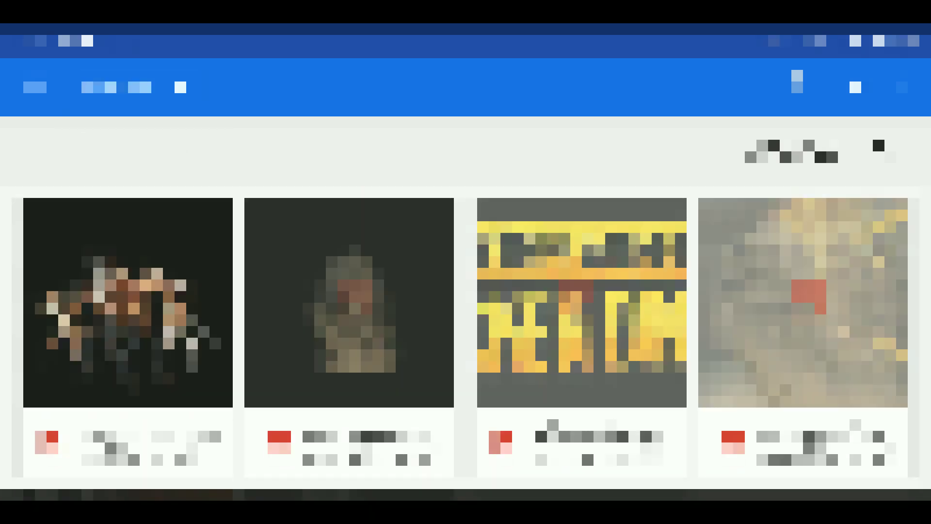
scroll(466, 340, "down", 4)
scroll(465, 339, "down", 3)
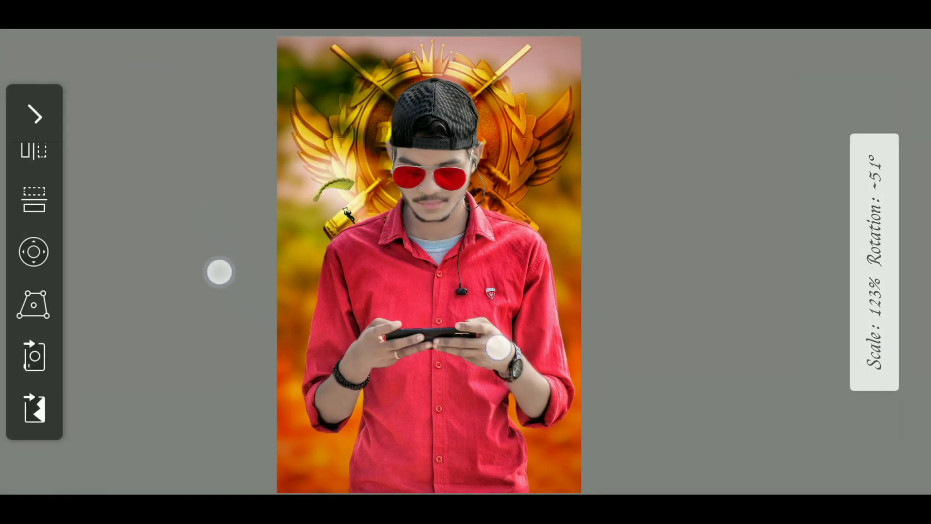
left_click_drag(197, 250, 203, 279)
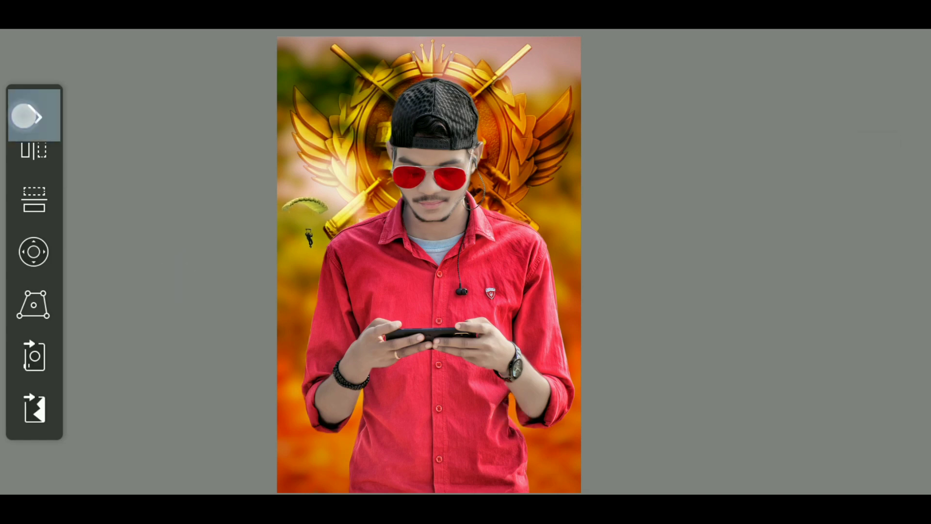
left_click(23, 116)
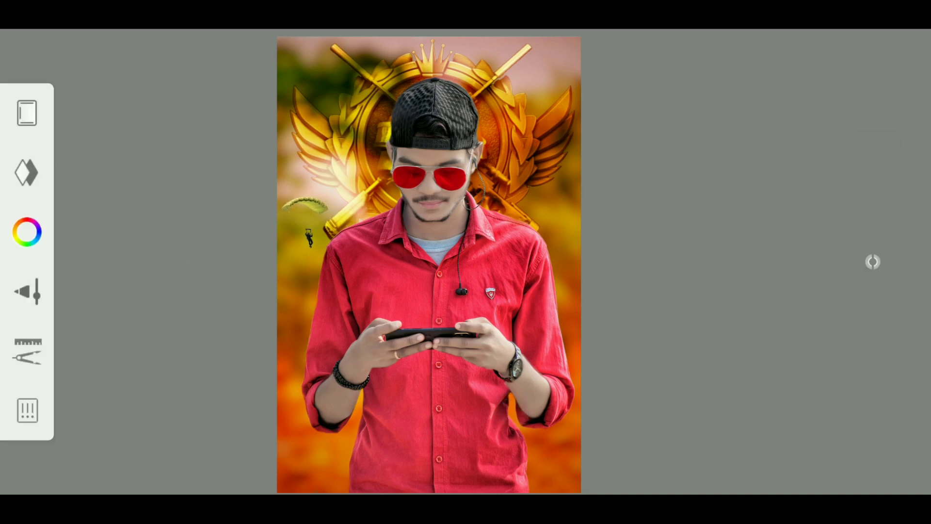
- Import the airdrop crate picture, then shrink and rotate it onto the right side
left_click(27, 349)
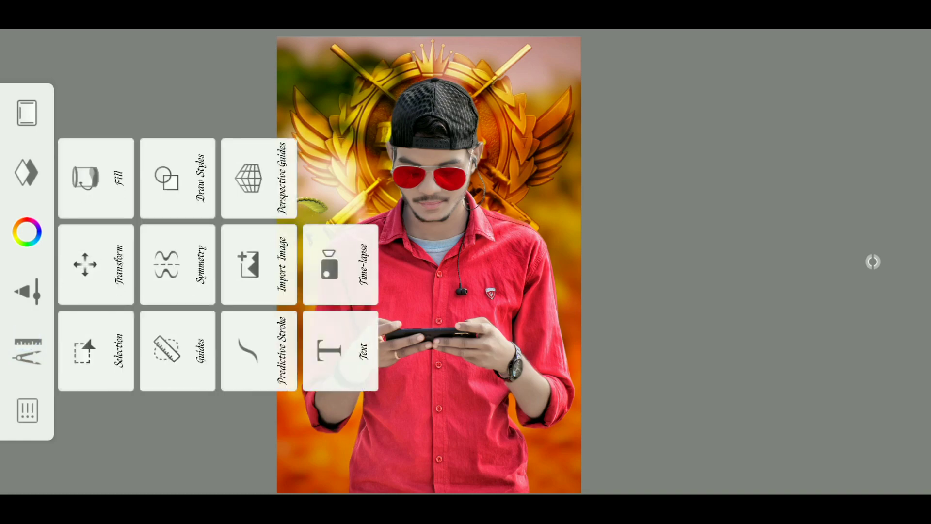
left_click(340, 265)
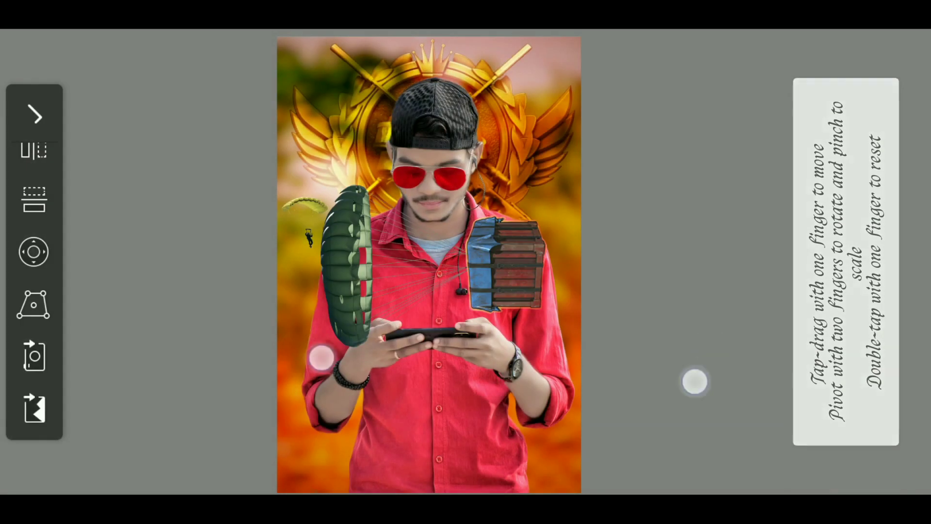
mouse_move(321, 357)
left_mouse_down()
mouse_move(355, 304)
mouse_move(396, 268)
mouse_move(342, 275)
left_mouse_up()
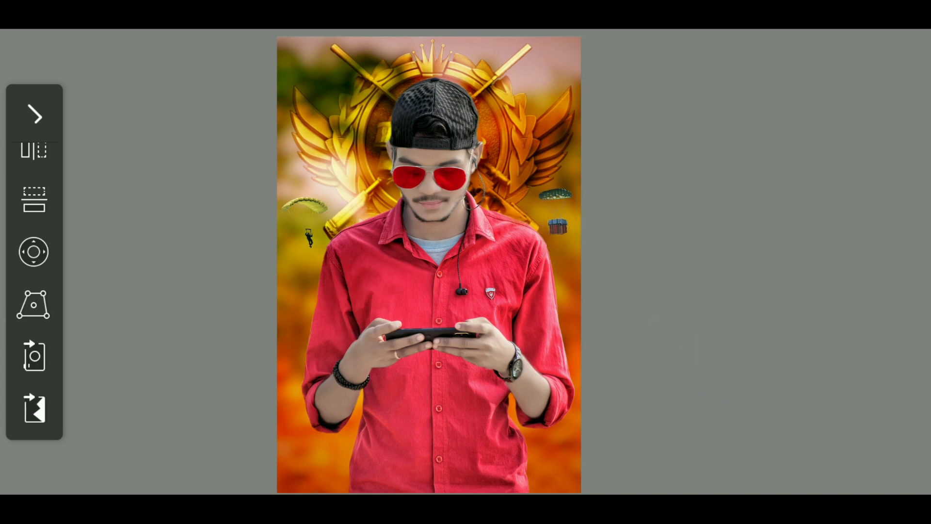
left_click(34, 115)
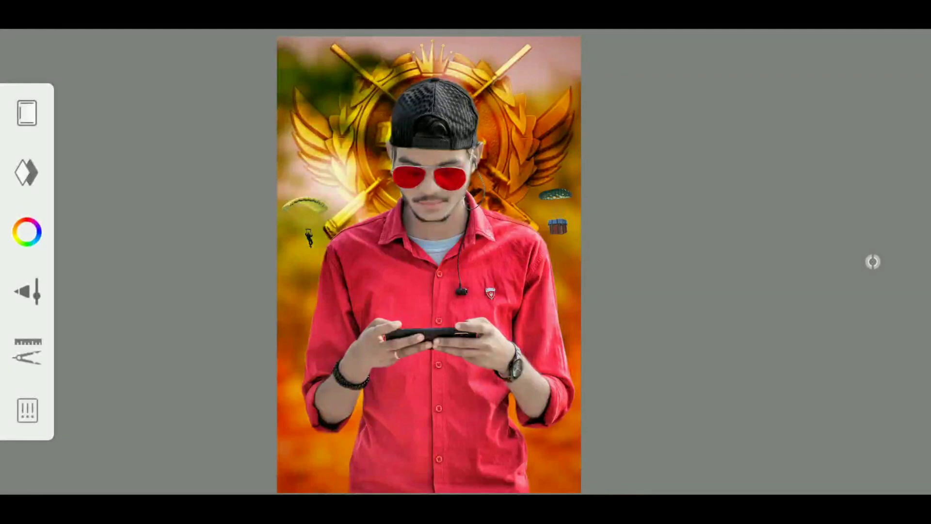
- Import the rifle picture, scale it over the man's shoulder, and begin another import
left_click(27, 352)
left_click(341, 264)
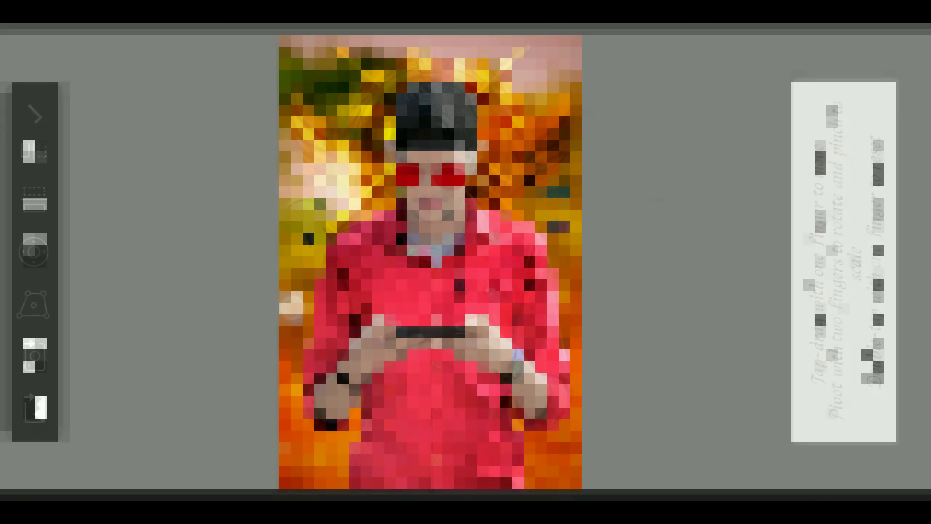
mouse_move(707, 310)
left_mouse_down()
mouse_move(705, 158)
mouse_move(707, 177)
mouse_move(605, 259)
mouse_move(665, 293)
mouse_move(619, 417)
mouse_move(646, 349)
mouse_move(685, 387)
mouse_move(721, 378)
left_mouse_up()
left_click_drag(699, 342, 702, 362)
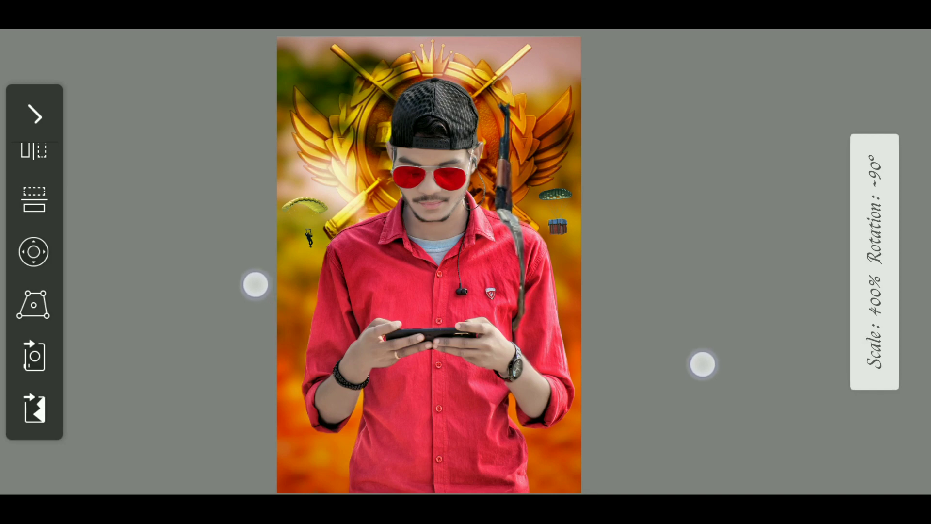
left_click_drag(703, 363, 703, 364)
left_click(20, 114)
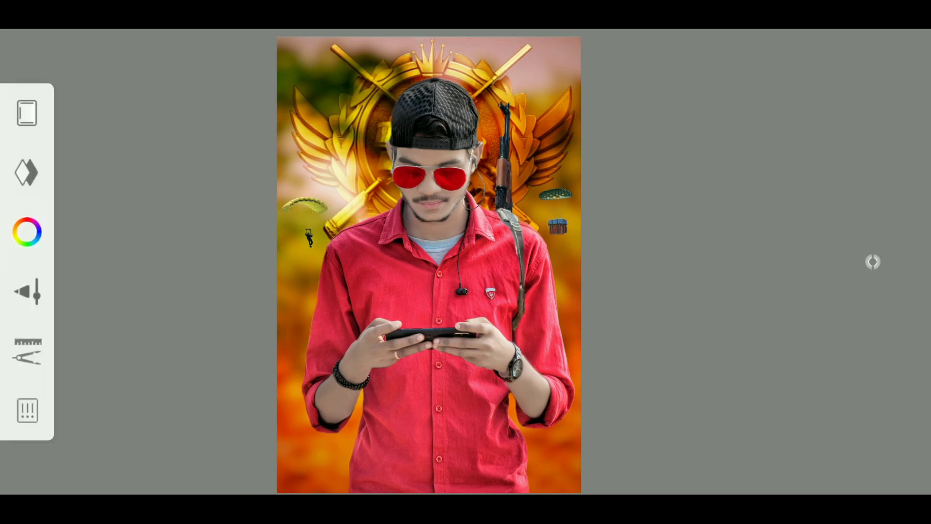
left_click(28, 350)
left_click(259, 264)
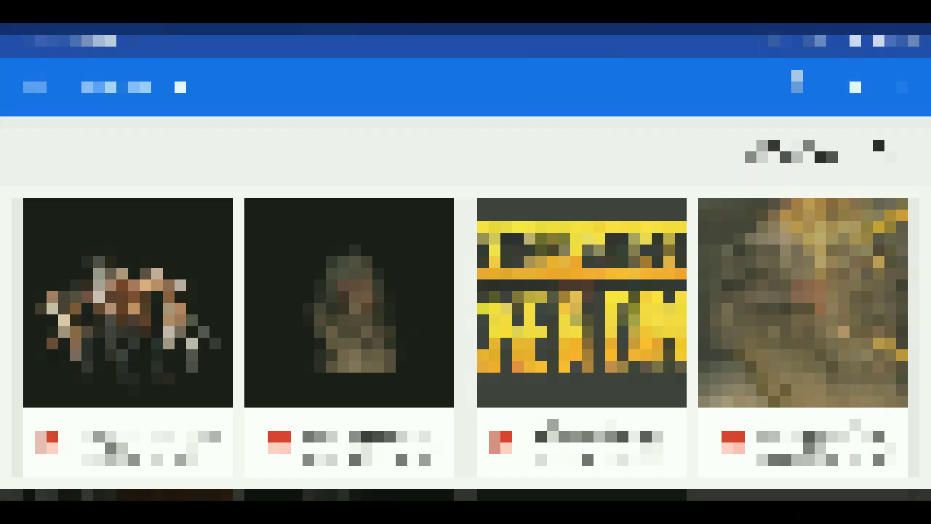
- Add the tie photo, enlarging and rotating it so it hangs down the red shirt
scroll(466, 339, "down", 10)
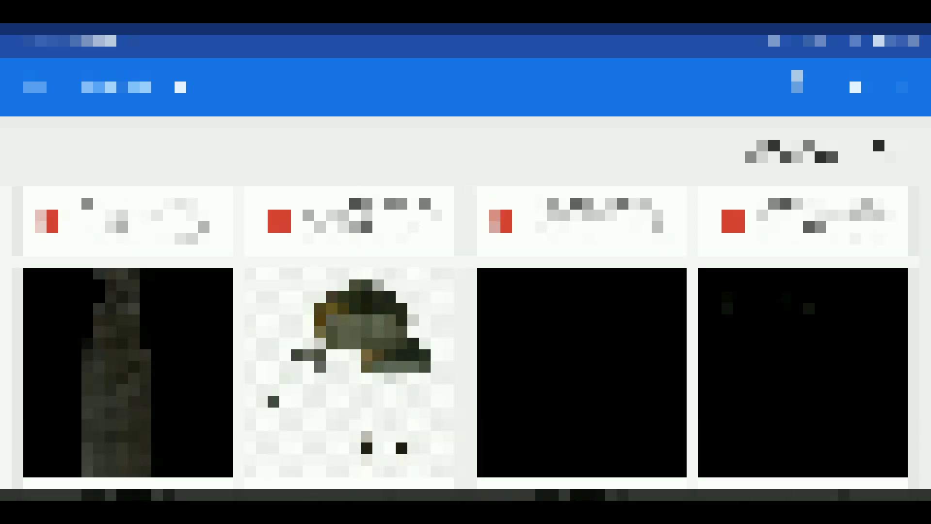
left_click(809, 212)
mouse_move(619, 486)
left_mouse_down()
mouse_move(685, 364)
mouse_move(741, 355)
left_mouse_up()
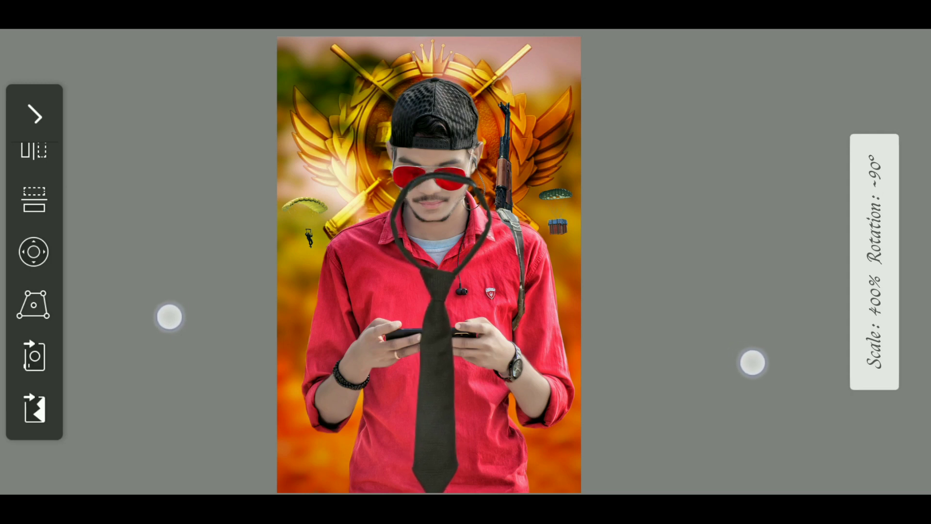
left_click_drag(753, 363, 753, 362)
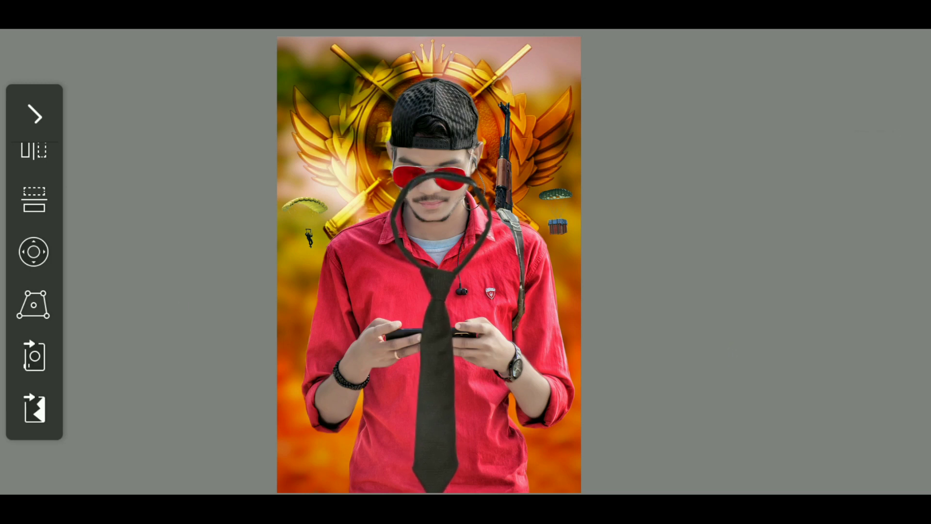
left_click_drag(689, 349, 695, 349)
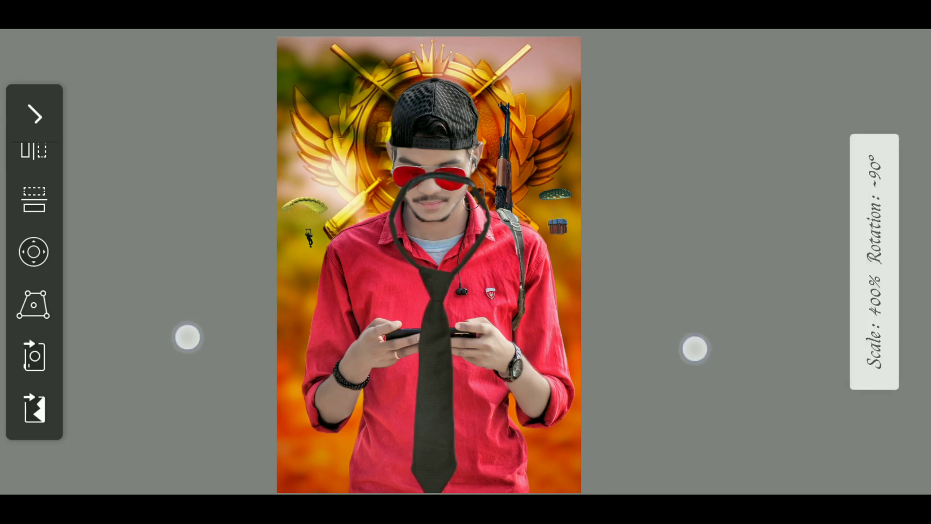
left_click(34, 115)
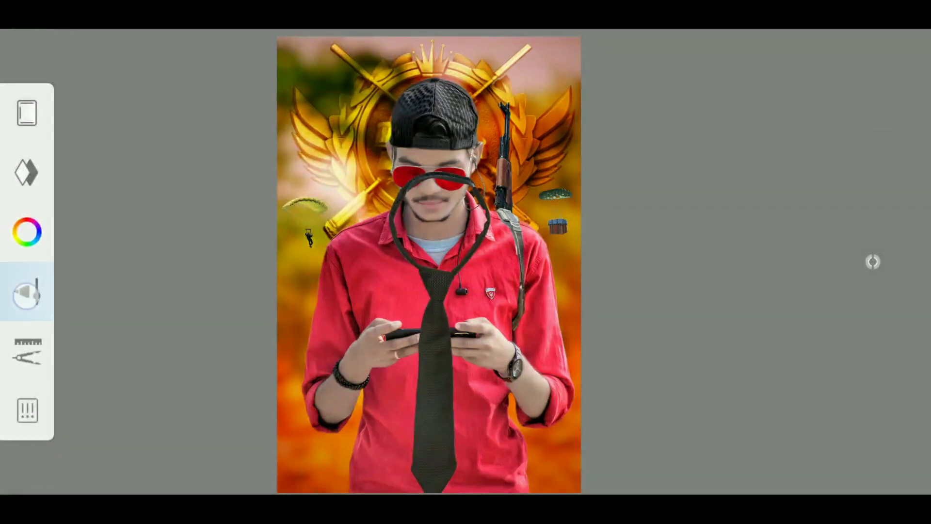
- Switch to the Legacy Hard Eraser from the brush library
left_click(26, 291)
left_click(41, 349)
mouse_move(572, 342)
left_mouse_down()
mouse_move(707, 324)
mouse_move(741, 308)
left_mouse_up()
left_click_drag(630, 311, 701, 309)
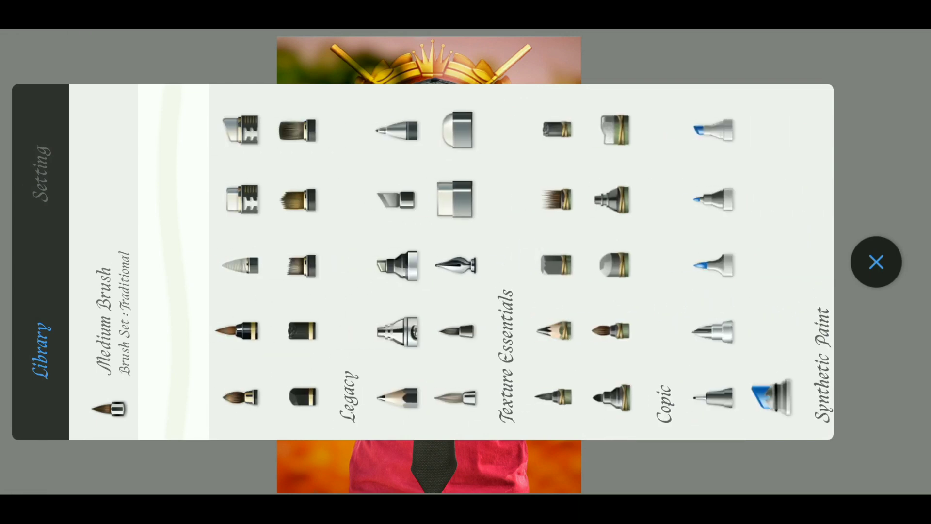
left_click(453, 198)
left_click(41, 174)
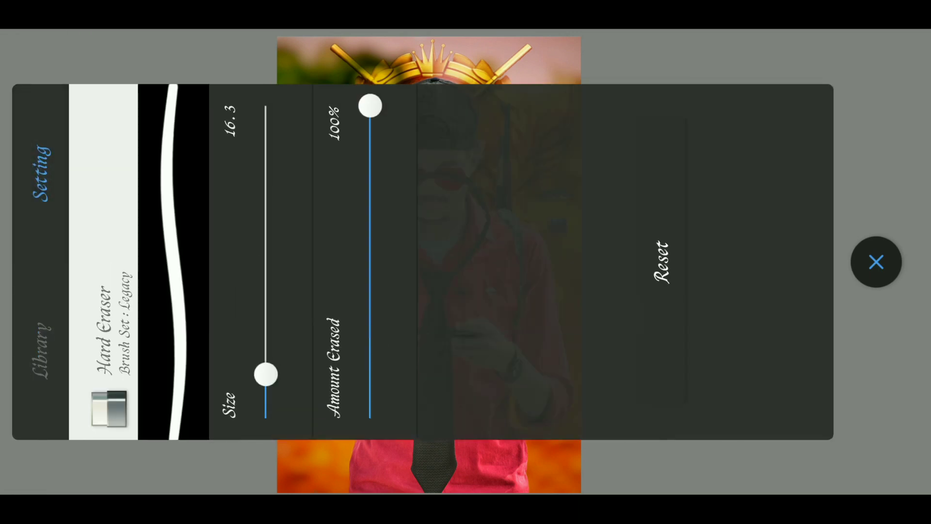
left_click(891, 257)
- Erase the tie strap crossing the glasses, face and collar
scroll(534, 220, "up", 2)
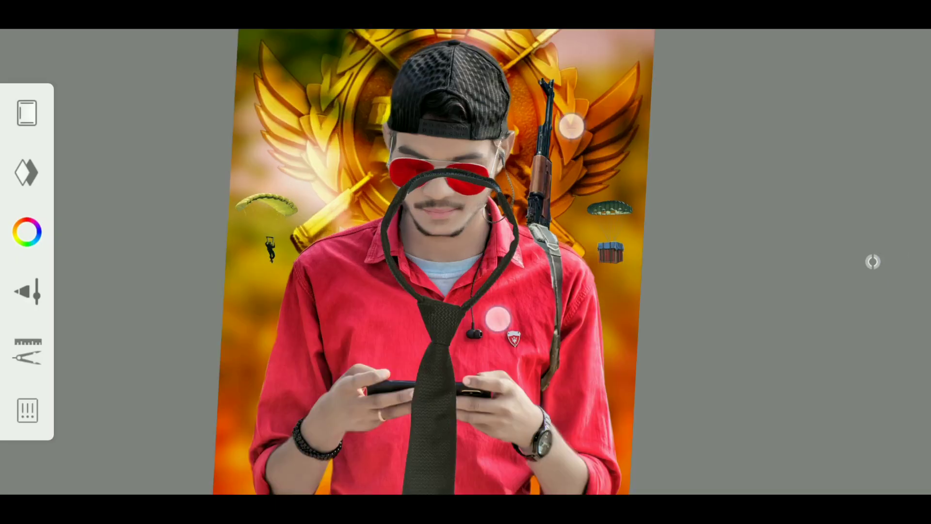
scroll(514, 242, "up", 2)
scroll(514, 349, "up", 5)
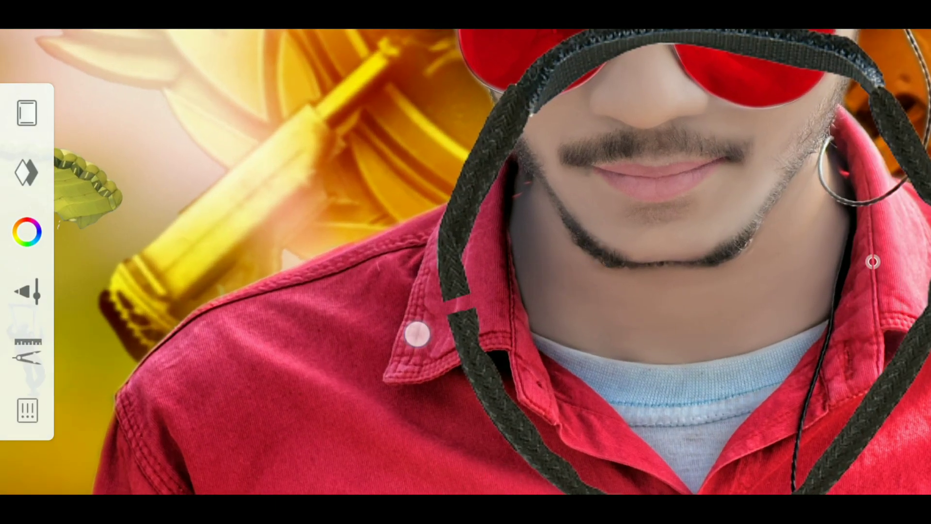
scroll(526, 320, "up", 1)
scroll(543, 303, "up", 2)
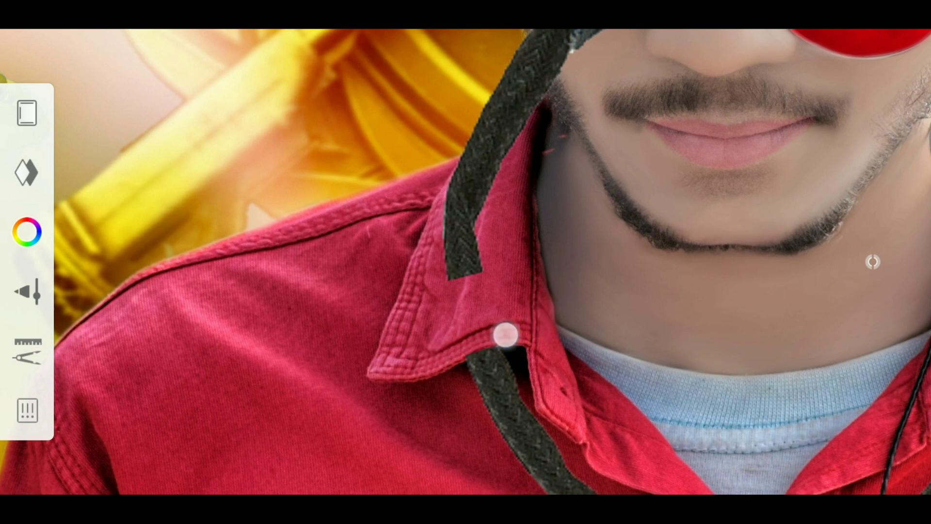
scroll(621, 249, "down", 2)
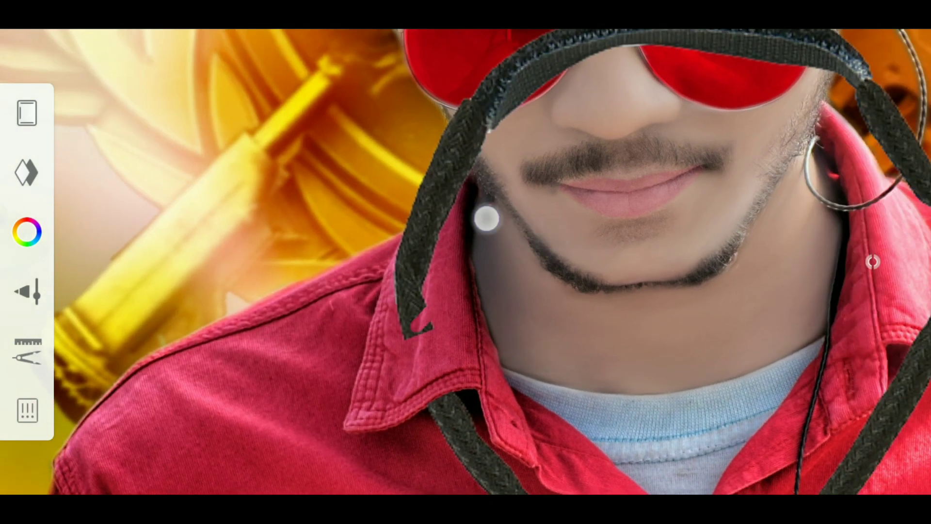
scroll(416, 166, "up", 5)
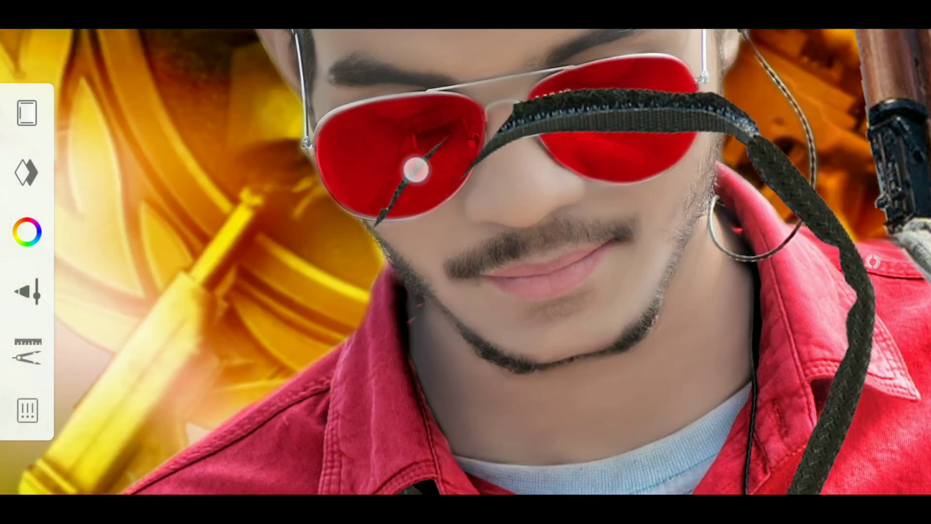
left_click_drag(702, 84, 860, 313)
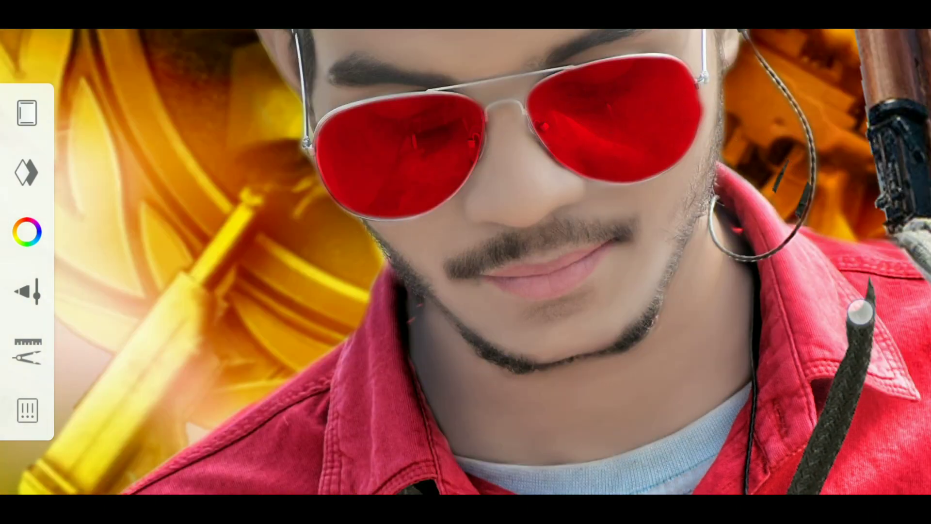
scroll(691, 264, "up", 5)
left_click_drag(561, 197, 669, 255)
scroll(645, 257, "up", 3)
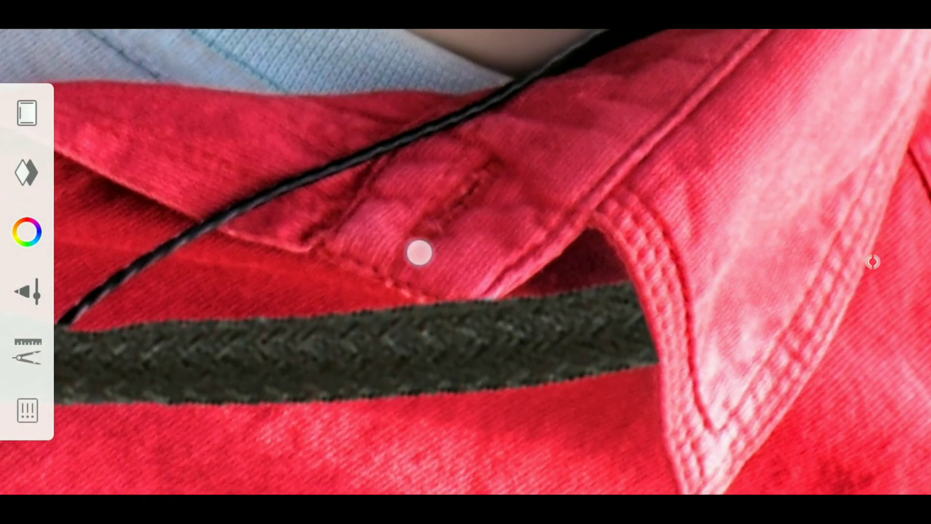
left_click(445, 262)
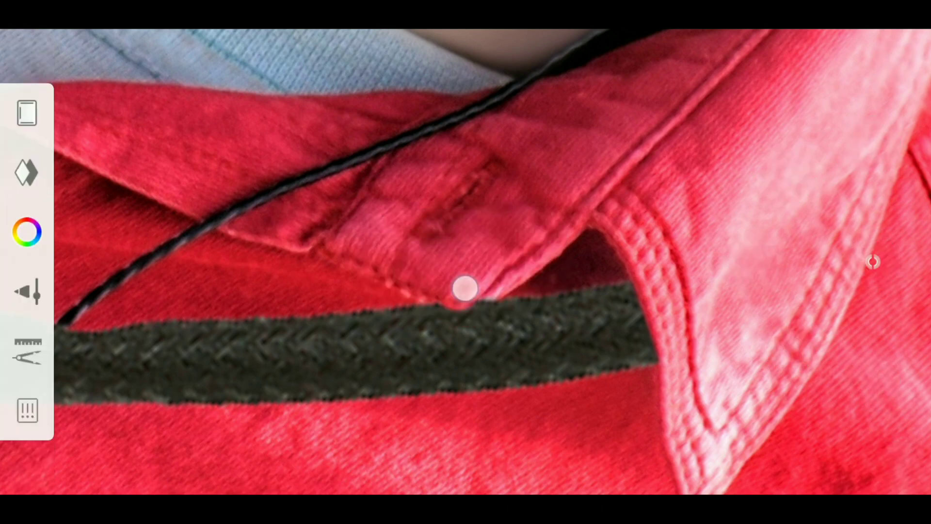
scroll(450, 283, "down", 10)
scroll(570, 293, "down", 2)
scroll(569, 296, "up", 10)
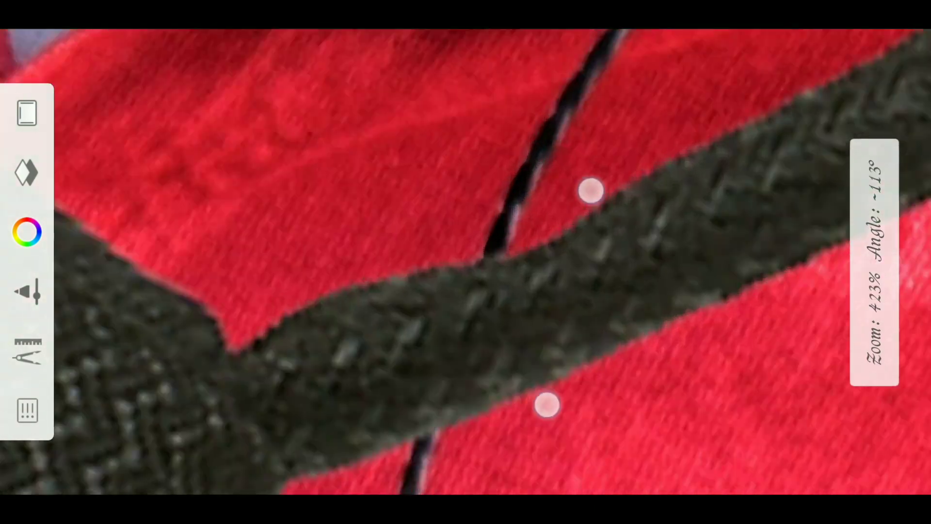
scroll(568, 296, "up", 5)
- With a smaller brush, touch up the tie edges and gaps down behind the hands
left_click_drag(412, 261, 383, 262)
mouse_move(514, 43)
left_mouse_down()
mouse_move(436, 264)
mouse_move(426, 262)
left_mouse_up()
scroll(465, 262, "down", 3)
scroll(466, 262, "down", 5)
scroll(465, 262, "up", 5)
left_click_drag(534, 226, 329, 309)
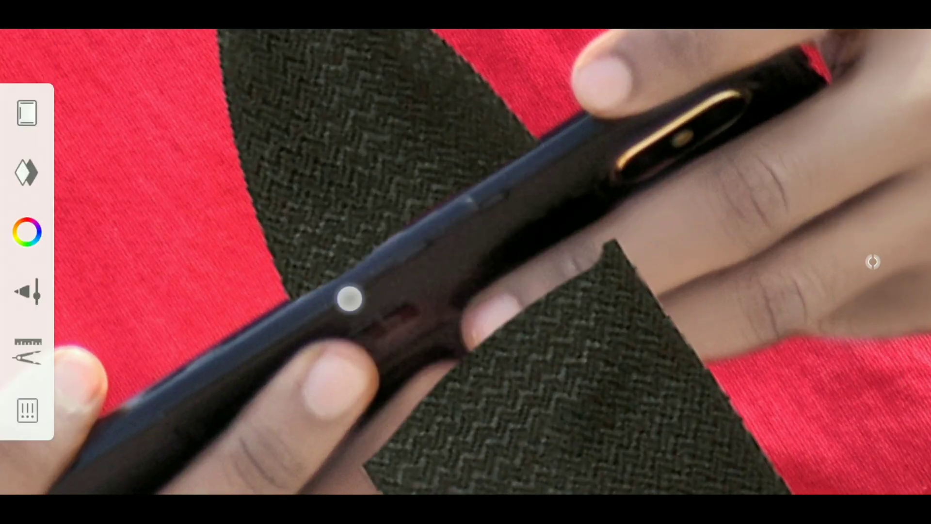
scroll(506, 249, "down", 3)
left_click_drag(685, 188, 467, 204)
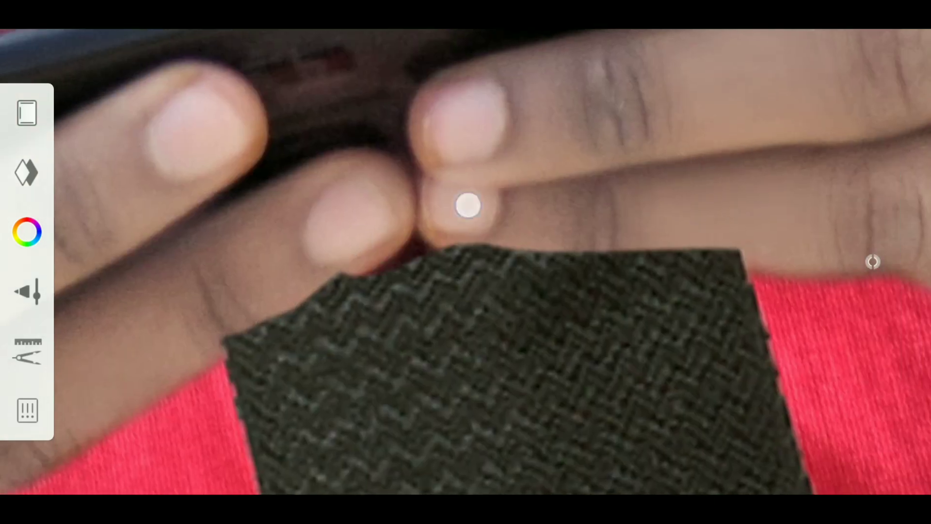
left_click_drag(521, 229, 388, 235)
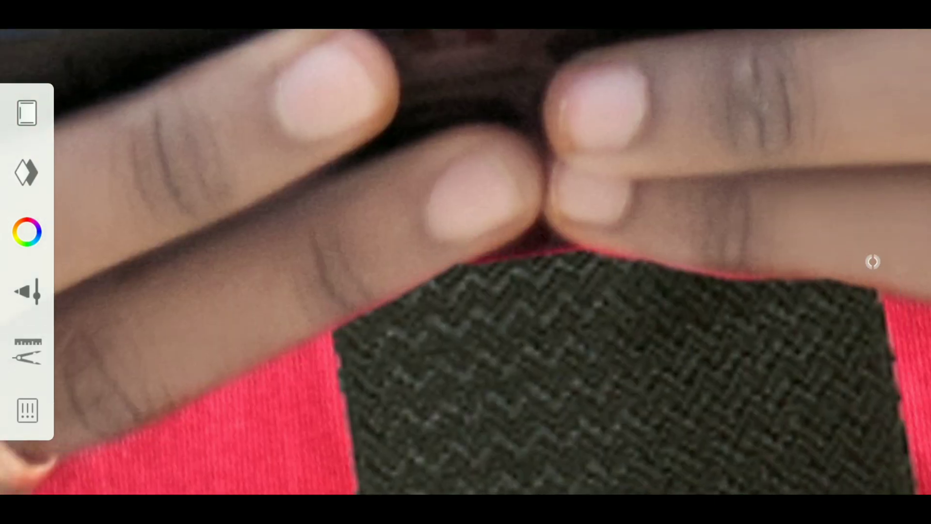
scroll(616, 257, "up", 3)
scroll(587, 298, "down", 3)
scroll(465, 262, "down", 2)
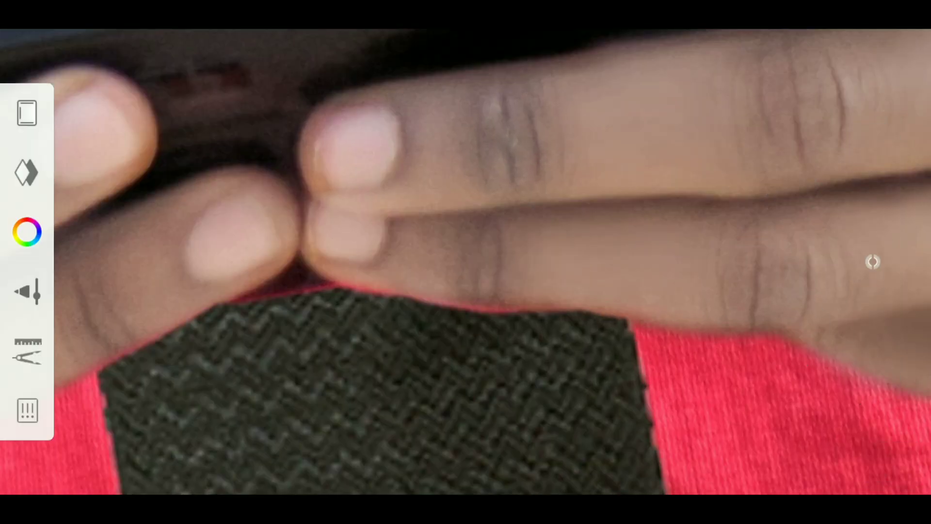
mouse_move(588, 366)
left_mouse_down()
mouse_move(466, 312)
mouse_move(593, 297)
left_mouse_up()
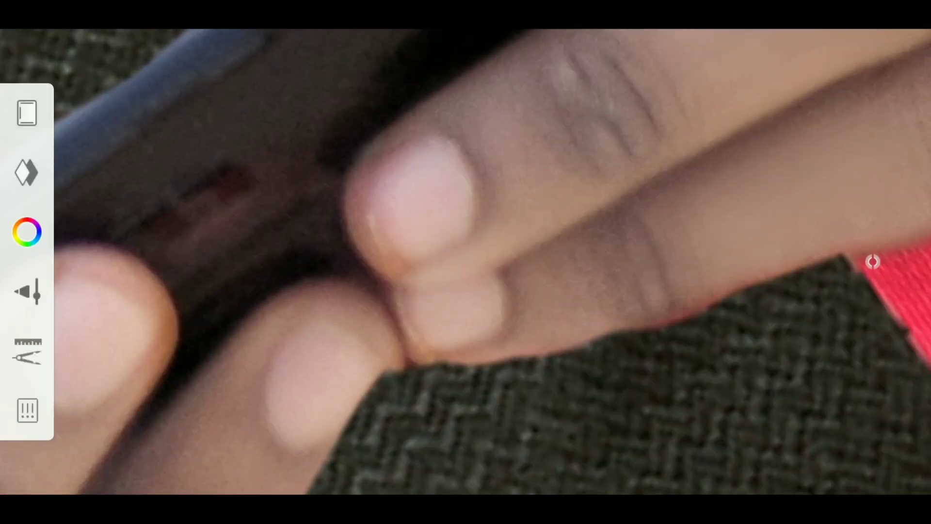
scroll(541, 289, "down", 5)
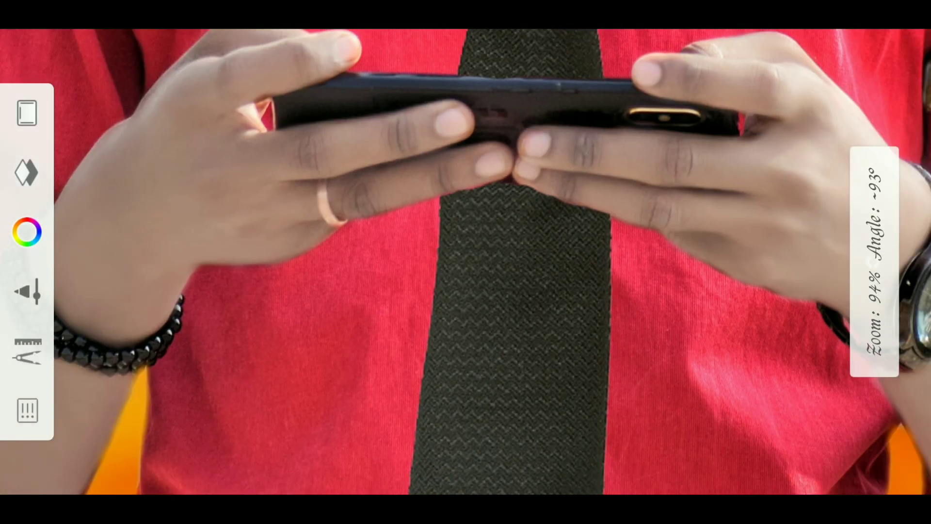
scroll(610, 227, "down", 5)
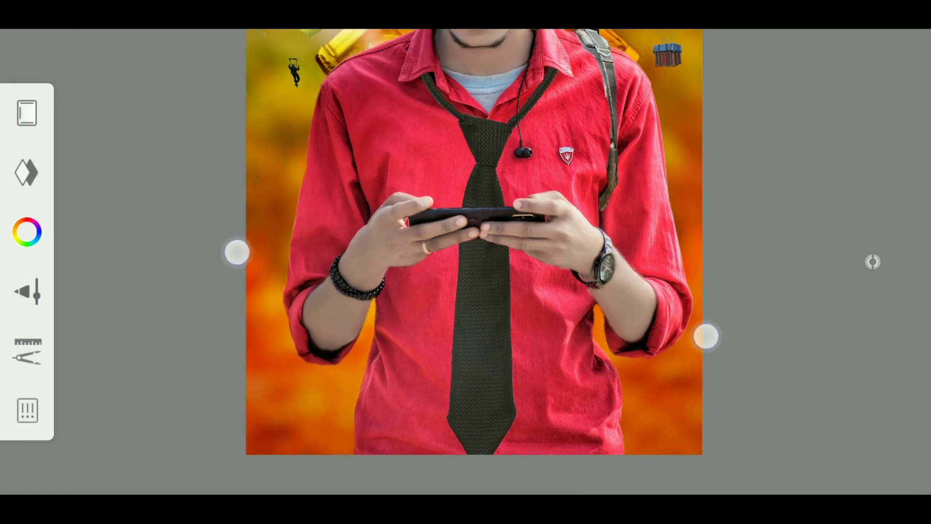
scroll(471, 294, "down", 5)
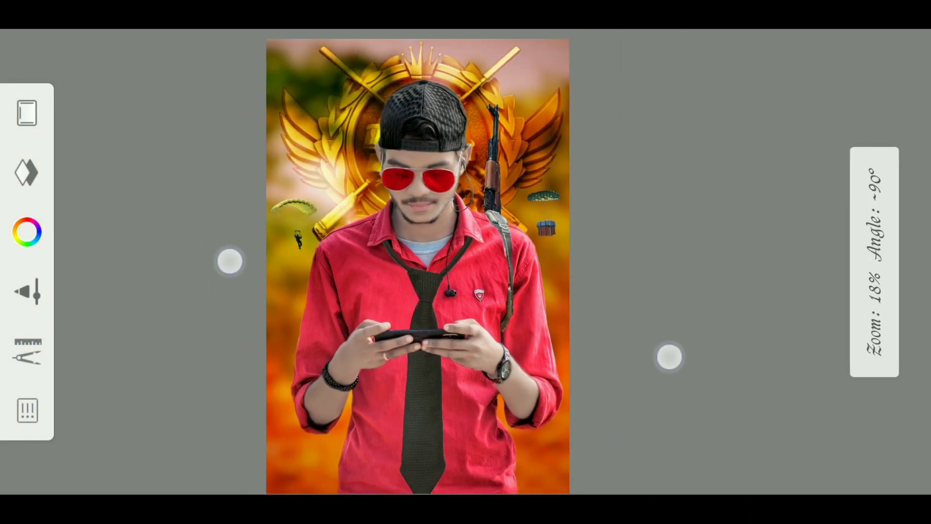
scroll(449, 309, "up", 1)
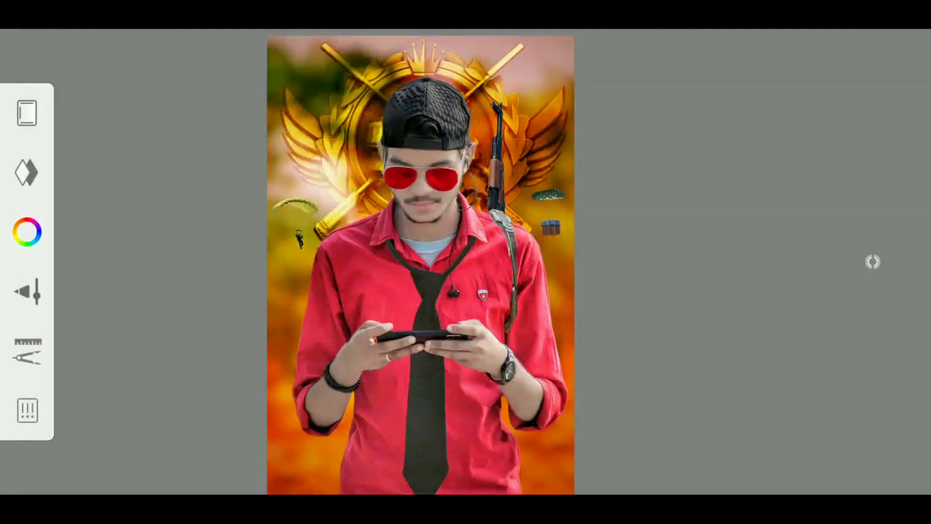
- Import the three-characters PNG and scale and rotate it onto the phone
left_click(28, 351)
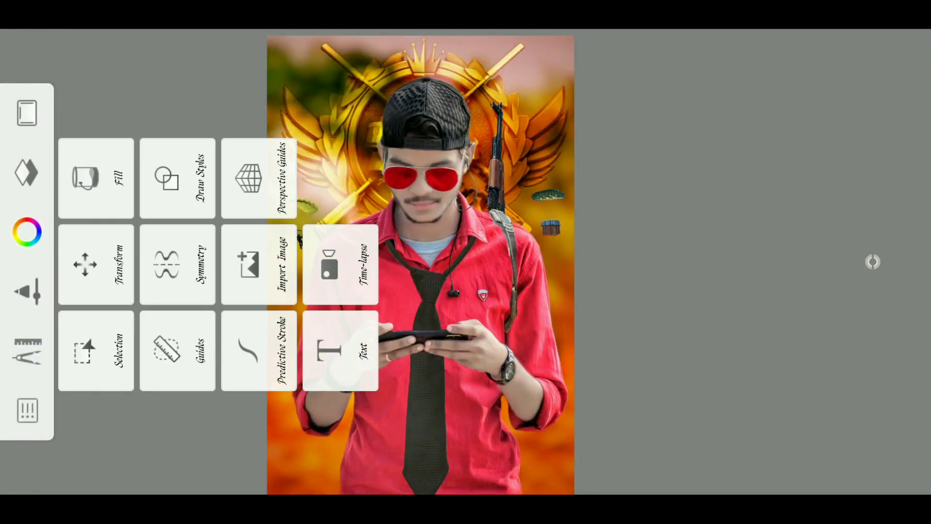
left_click(259, 264)
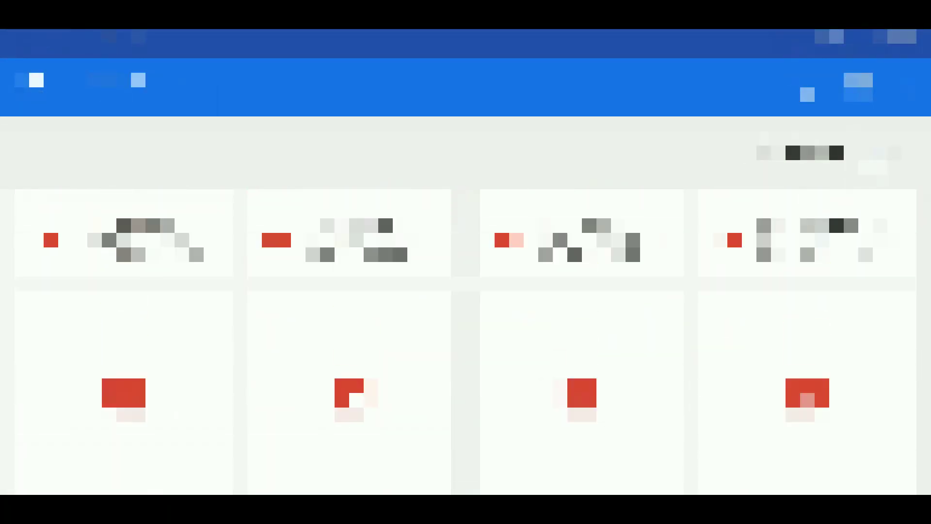
scroll(466, 340, "down", 10)
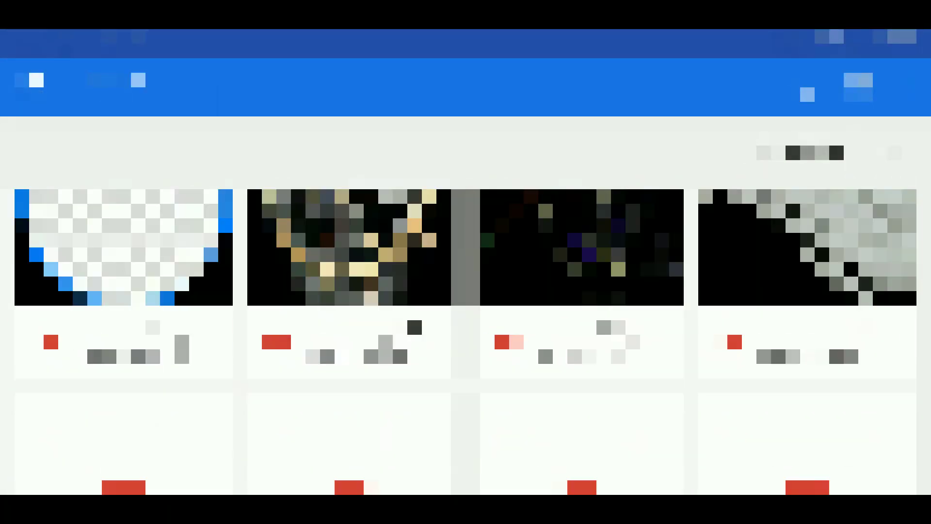
scroll(465, 339, "down", 5)
scroll(466, 340, "down", 5)
scroll(465, 340, "down", 5)
scroll(465, 340, "down", 5)
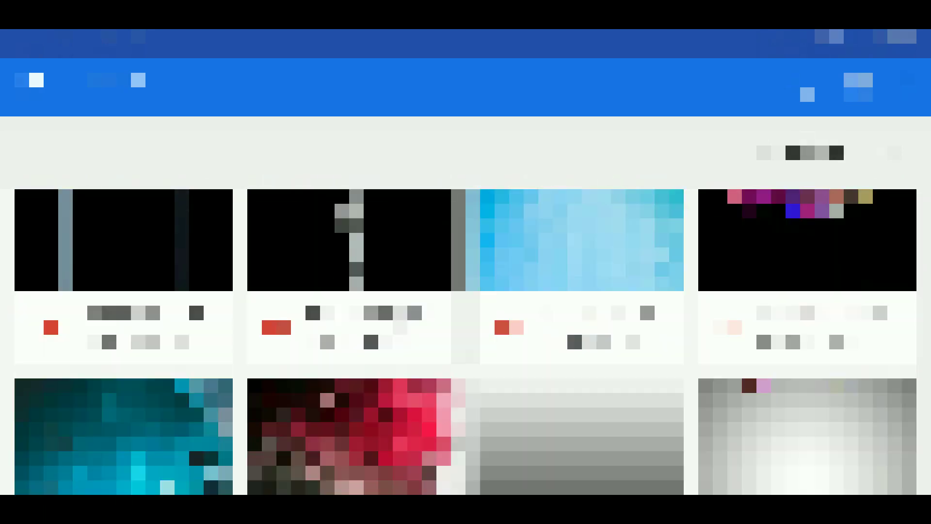
scroll(465, 339, "down", 5)
scroll(466, 340, "down", 5)
scroll(465, 340, "down", 5)
scroll(466, 340, "down", 5)
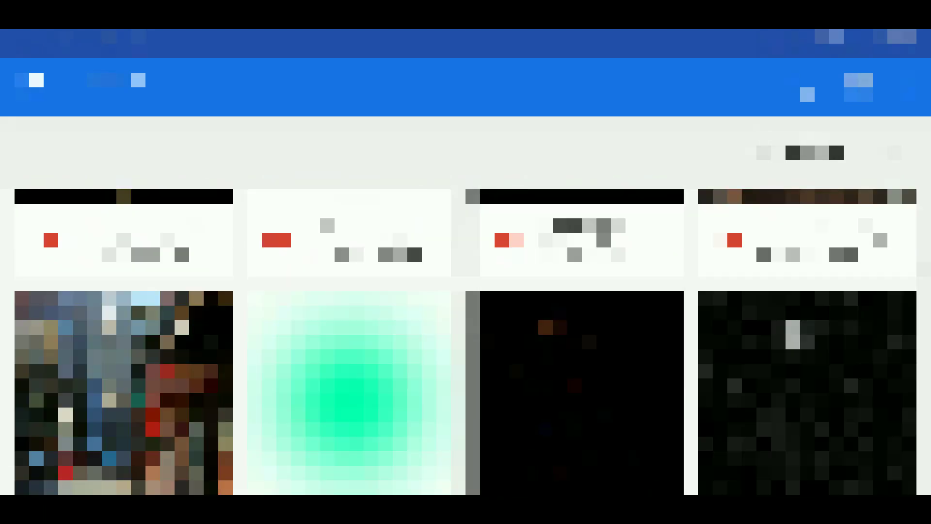
scroll(466, 339, "down", 5)
scroll(466, 339, "down", 5)
scroll(466, 340, "down", 5)
scroll(465, 339, "down", 5)
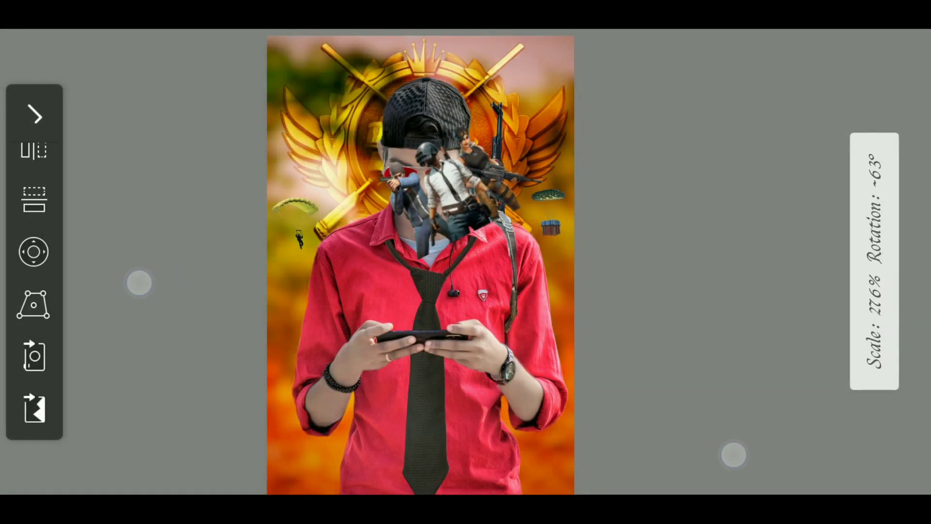
mouse_move(733, 454)
left_mouse_down()
mouse_move(659, 446)
mouse_move(675, 352)
mouse_move(663, 339)
left_mouse_up()
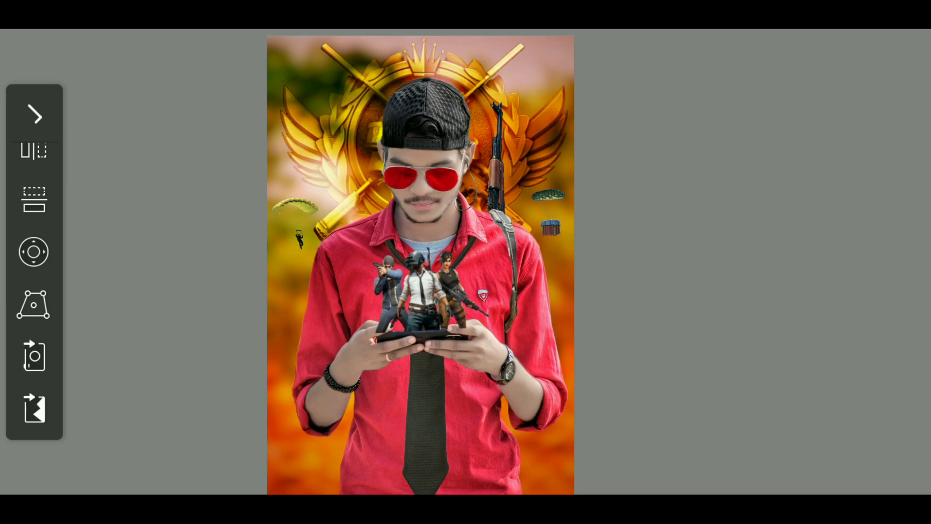
left_click(873, 261)
- Erase the character parts covering the fingers so the squad rises behind the hands
left_click_drag(665, 361, 658, 372)
scroll(446, 334, "up", 5)
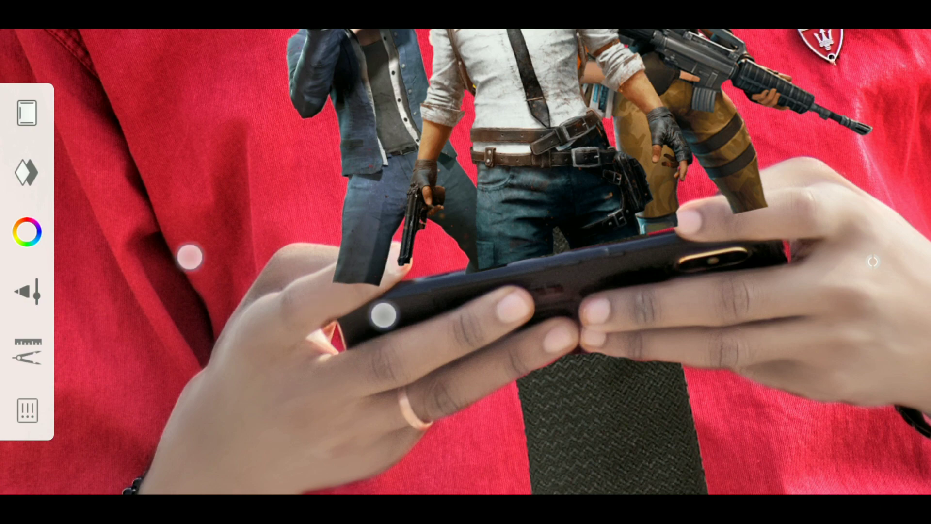
scroll(383, 315, "up", 3)
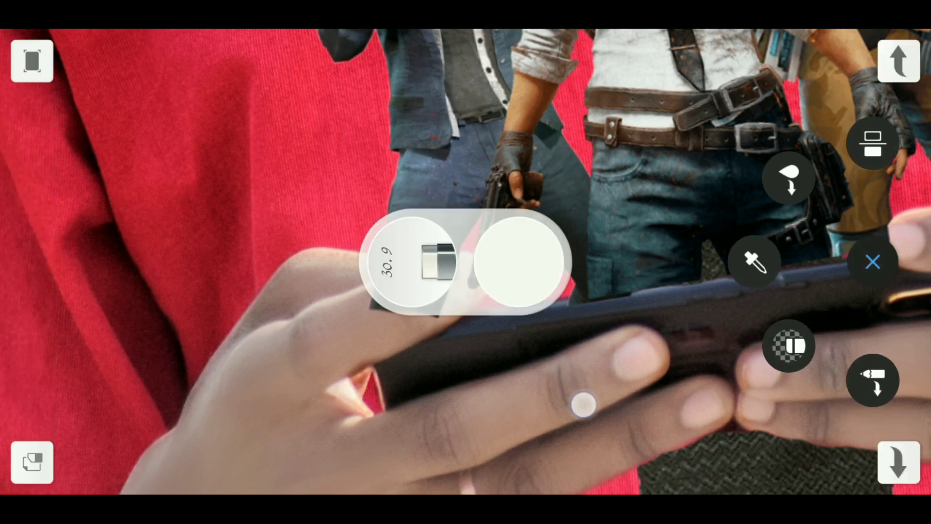
left_click(389, 310)
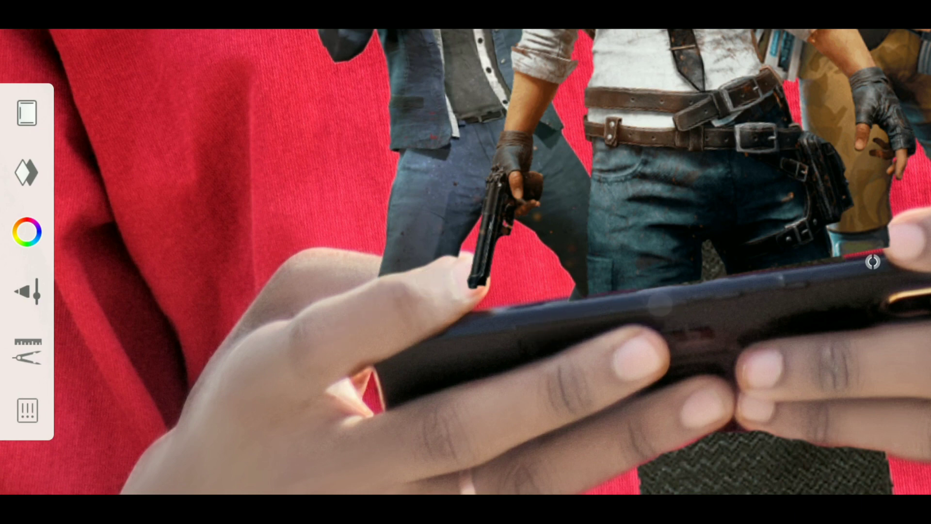
left_click_drag(764, 295, 688, 393)
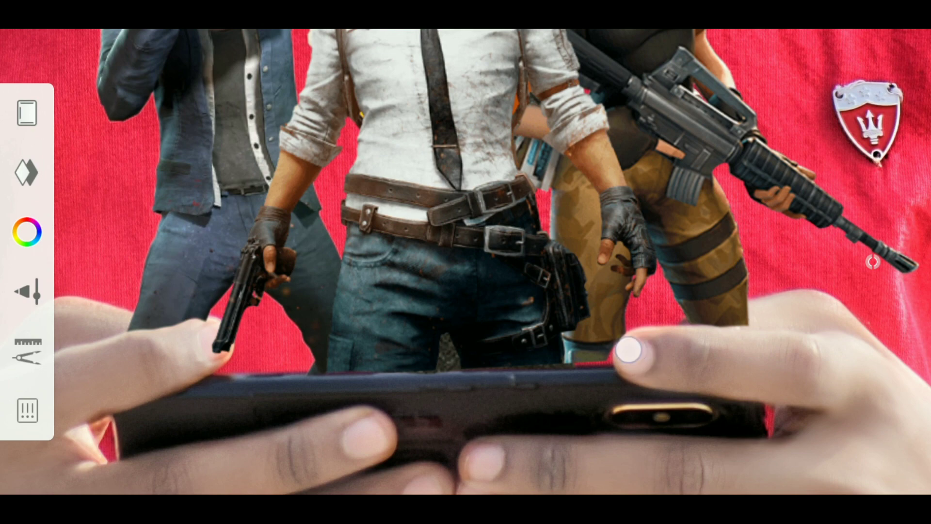
mouse_move(732, 388)
left_mouse_down()
mouse_move(641, 370)
mouse_move(641, 330)
left_mouse_up()
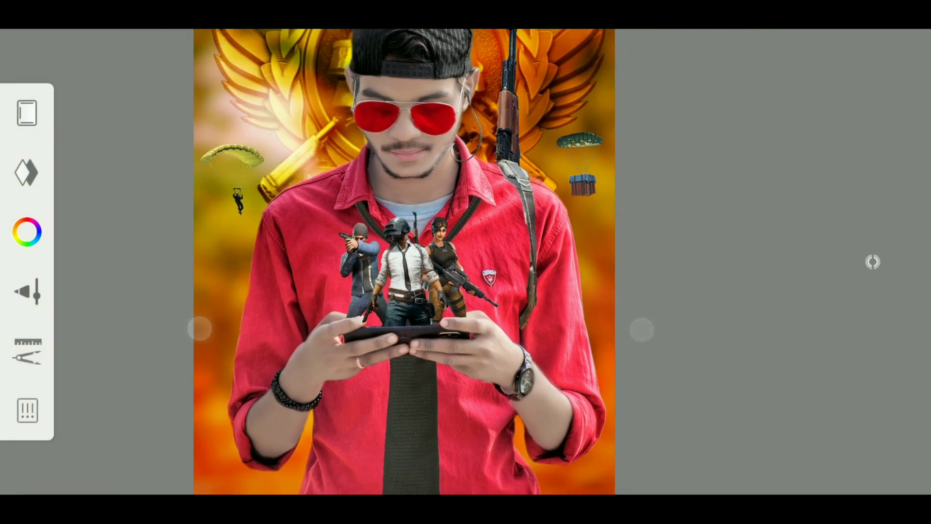
- Import the players PNG and scale the soldier group onto the phone in front
left_click(27, 350)
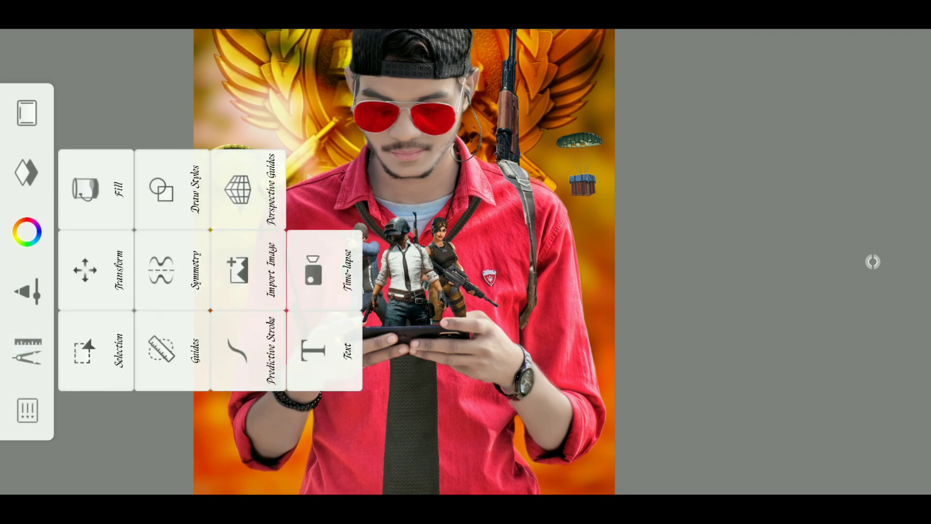
left_click(260, 264)
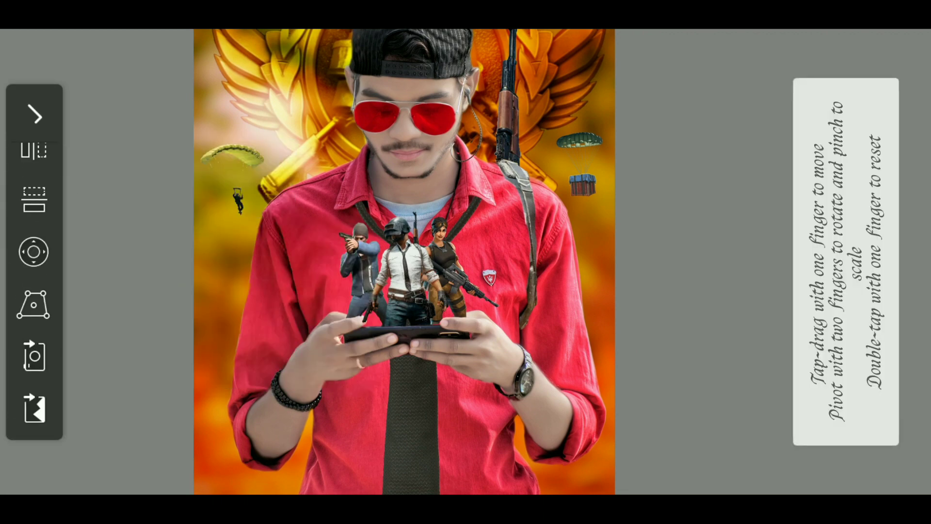
left_click(34, 407)
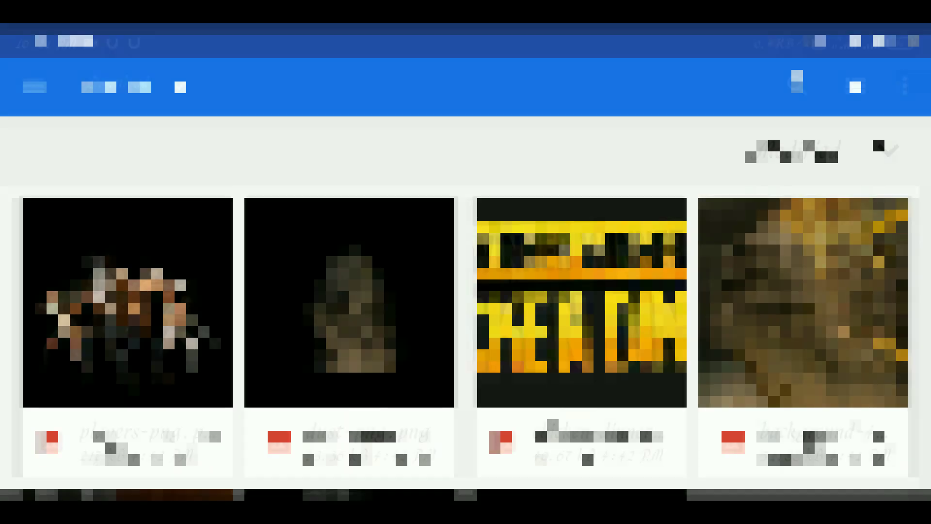
left_click(582, 303)
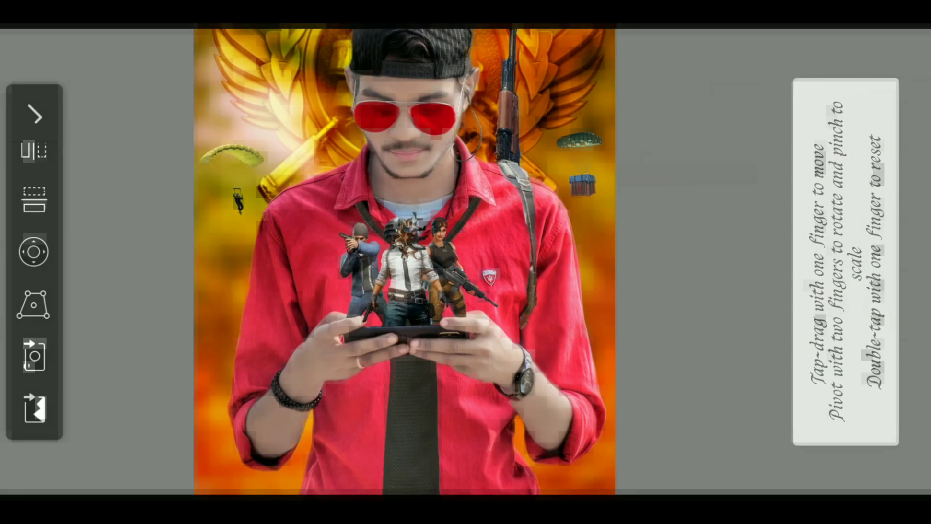
mouse_move(677, 422)
left_mouse_down()
mouse_move(646, 371)
mouse_move(651, 405)
mouse_move(673, 408)
mouse_move(669, 415)
left_mouse_up()
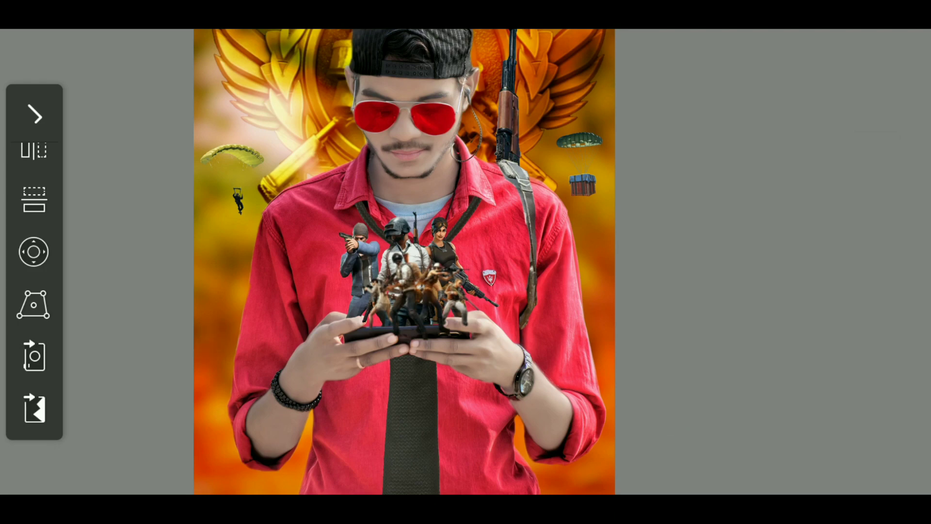
left_click(34, 115)
- Erase the boot, lower leg and girl's leg tip overlapping the man's fingers and phone edge
left_click_drag(667, 378, 687, 398)
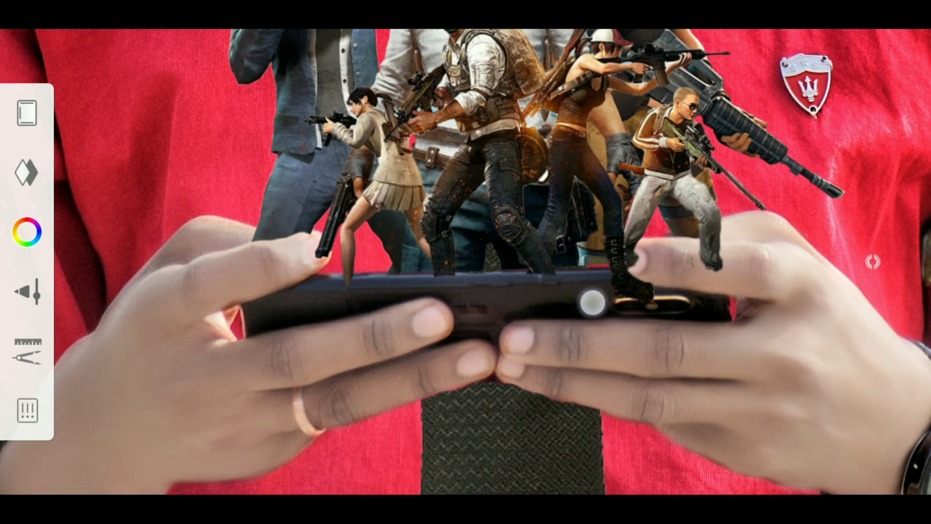
mouse_move(565, 291)
left_mouse_down()
mouse_move(630, 281)
mouse_move(623, 244)
left_mouse_up()
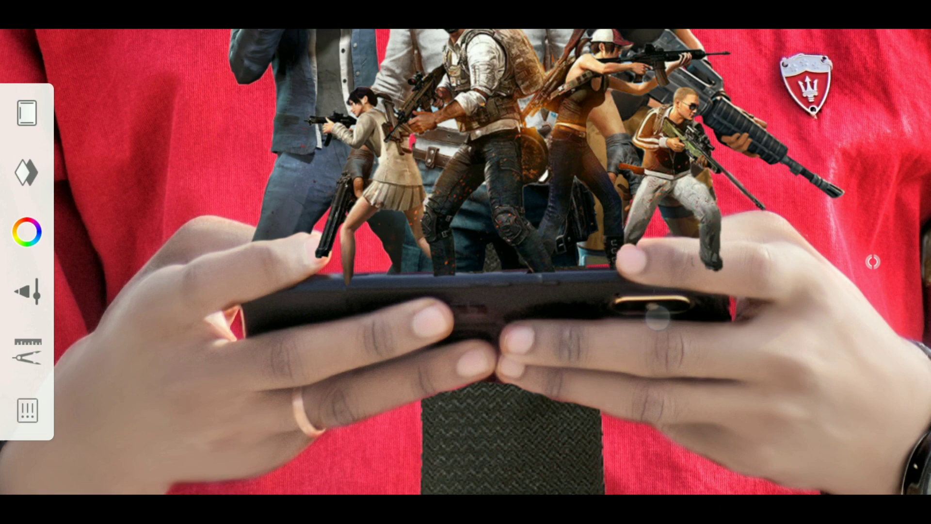
left_click_drag(658, 316, 724, 254)
left_click_drag(334, 291, 381, 289)
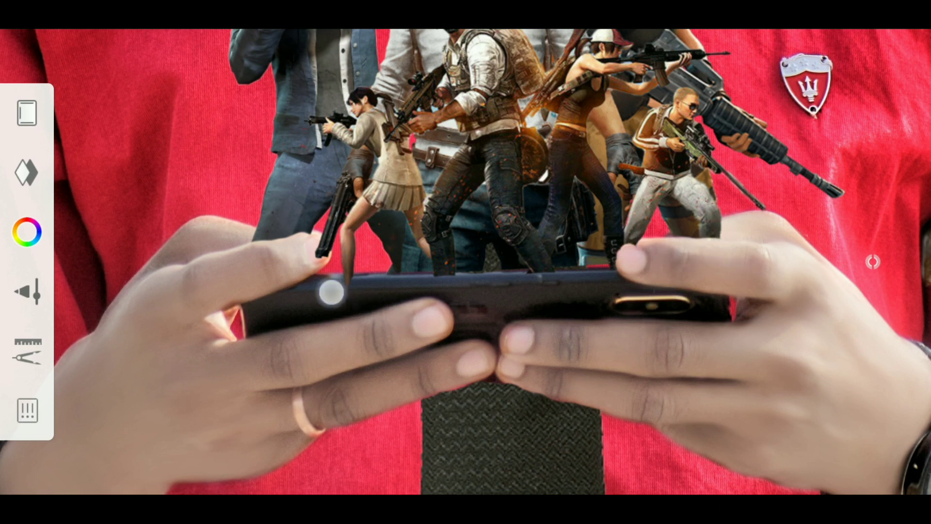
left_click_drag(481, 289, 476, 293)
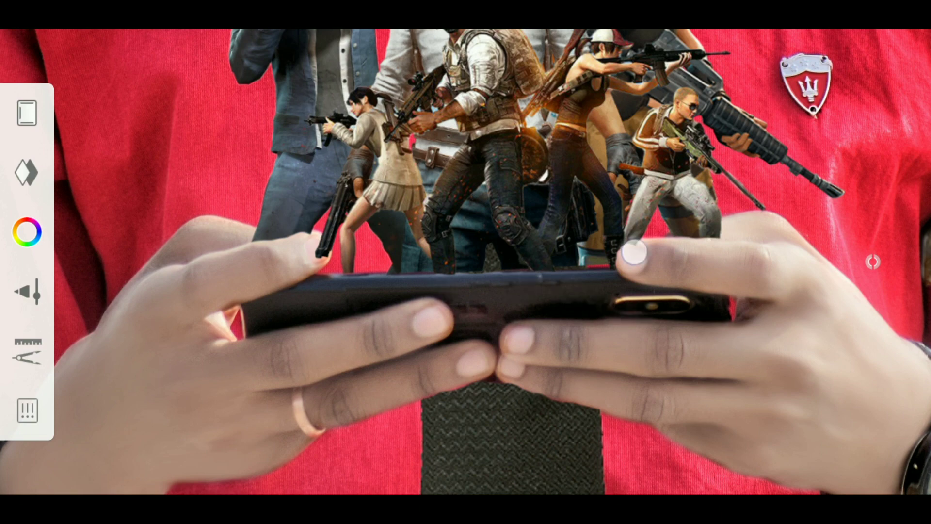
scroll(432, 368, "down", 3)
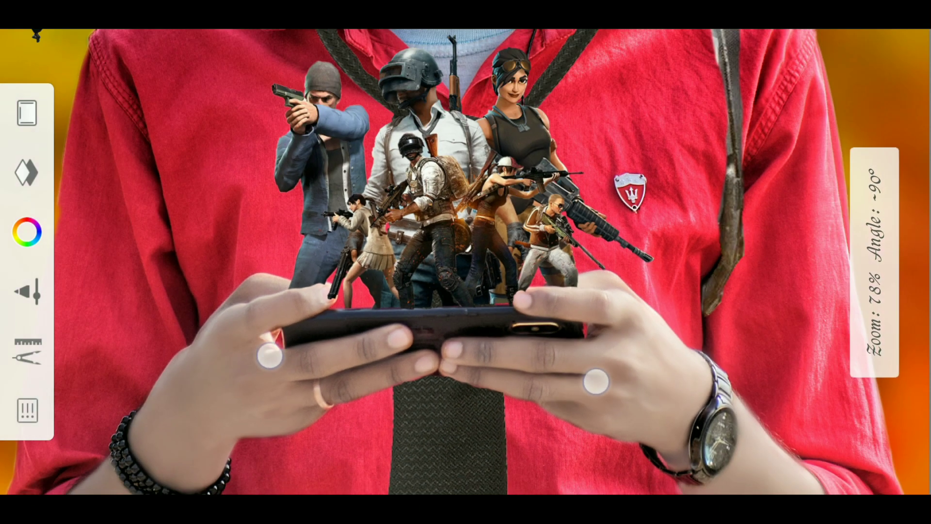
scroll(436, 368, "down", 2)
scroll(444, 368, "down", 1)
scroll(450, 370, "down", 1)
scroll(451, 369, "down", 2)
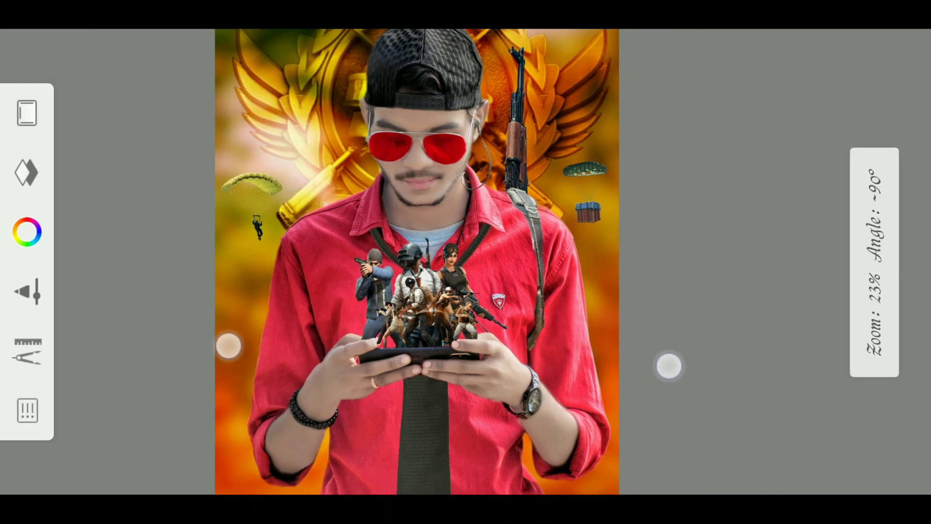
scroll(449, 355, "down", 1)
scroll(445, 349, "down", 1)
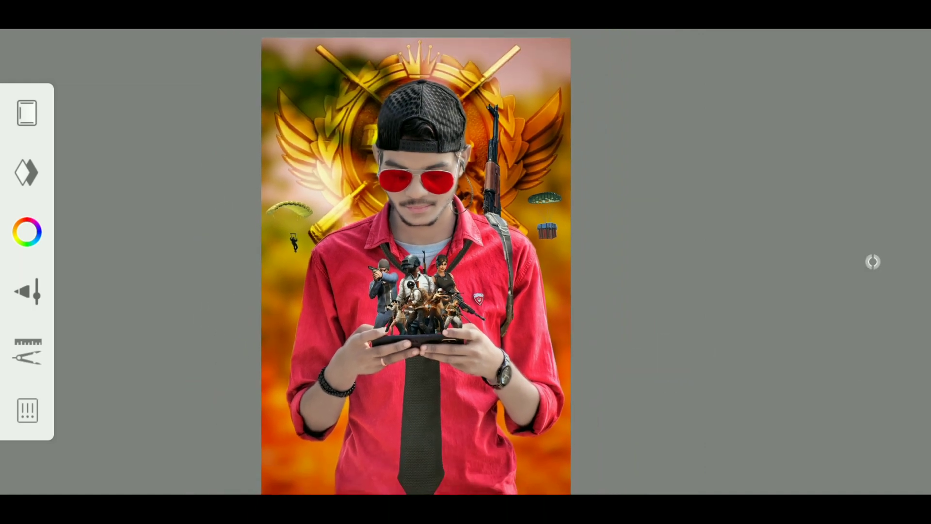
- Import the dust PNG from Downloads, then scale and rotate it over the phone
left_click(27, 351)
left_click(339, 264)
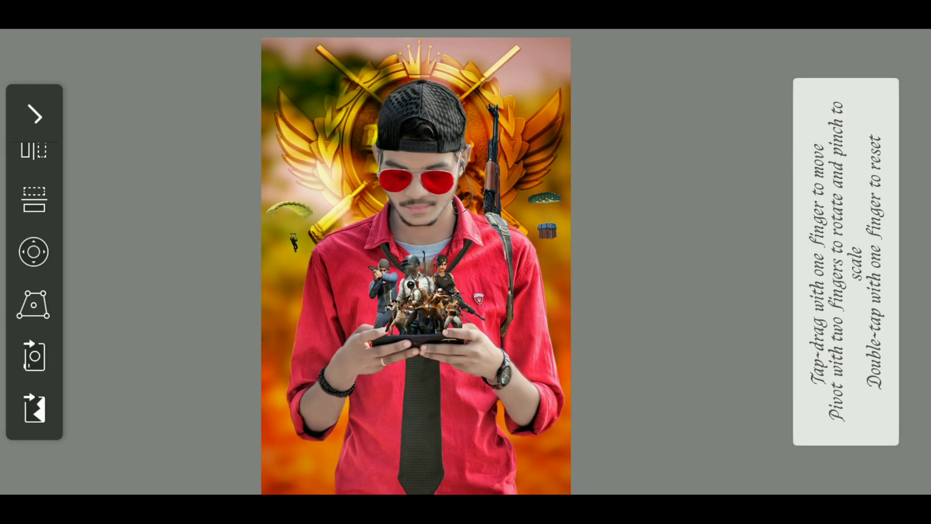
mouse_move(675, 395)
left_mouse_down()
mouse_move(574, 458)
mouse_move(661, 378)
mouse_move(721, 430)
mouse_move(657, 370)
mouse_move(707, 409)
mouse_move(743, 400)
left_mouse_up()
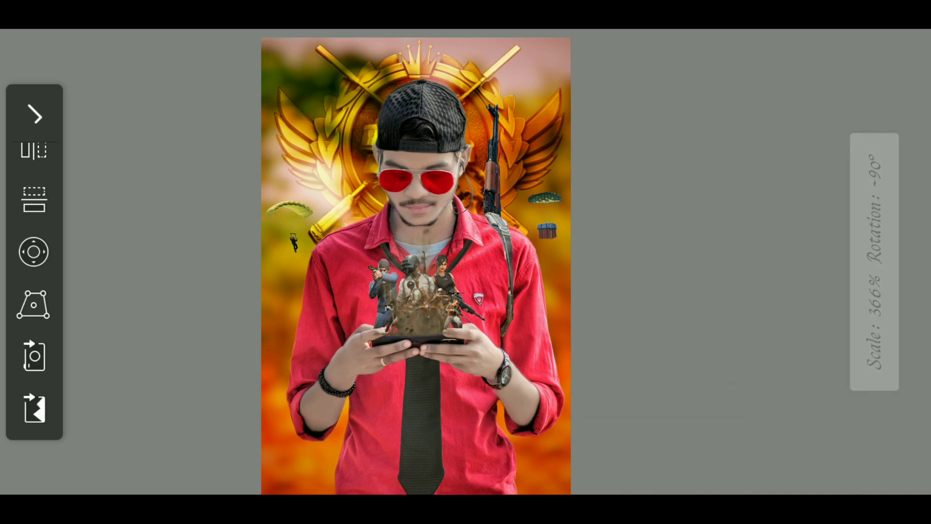
left_click(34, 115)
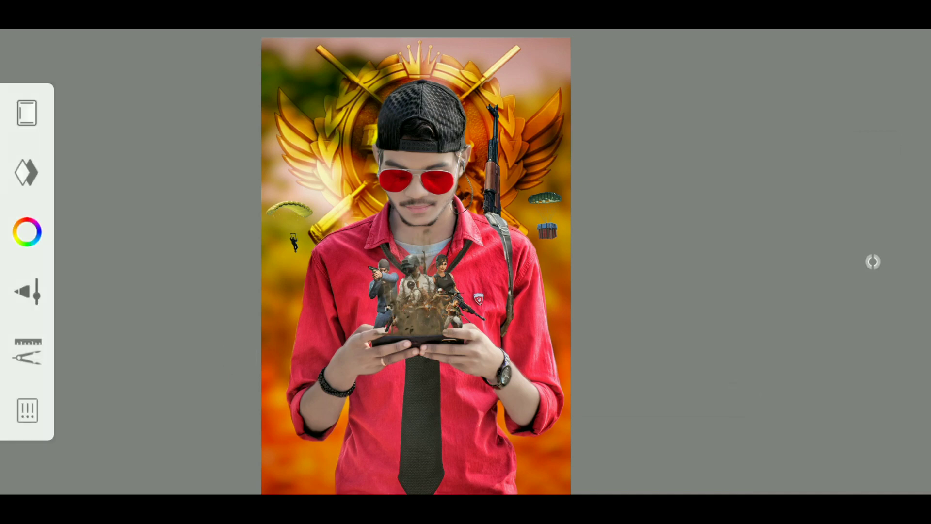
- Set the dust layer's blending mode to Screen
left_click(26, 172)
left_click(326, 69)
left_click(448, 229)
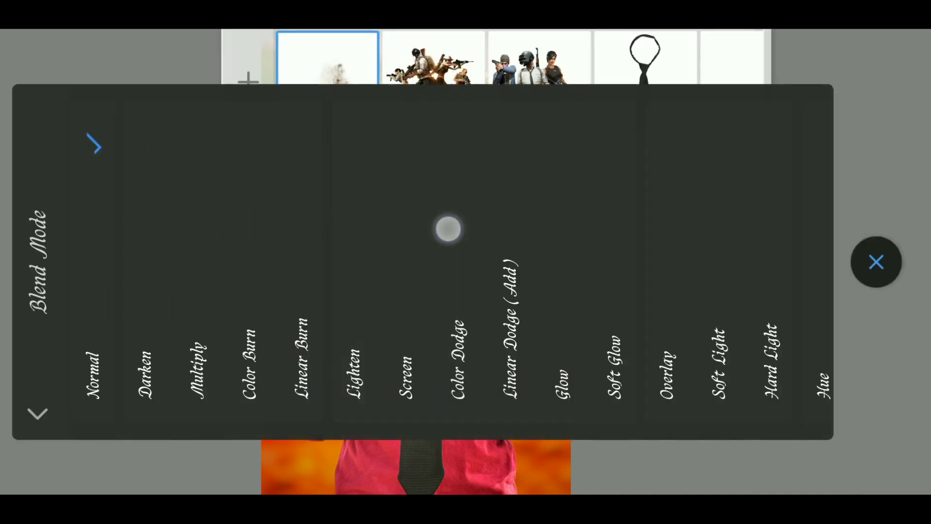
left_click(876, 262)
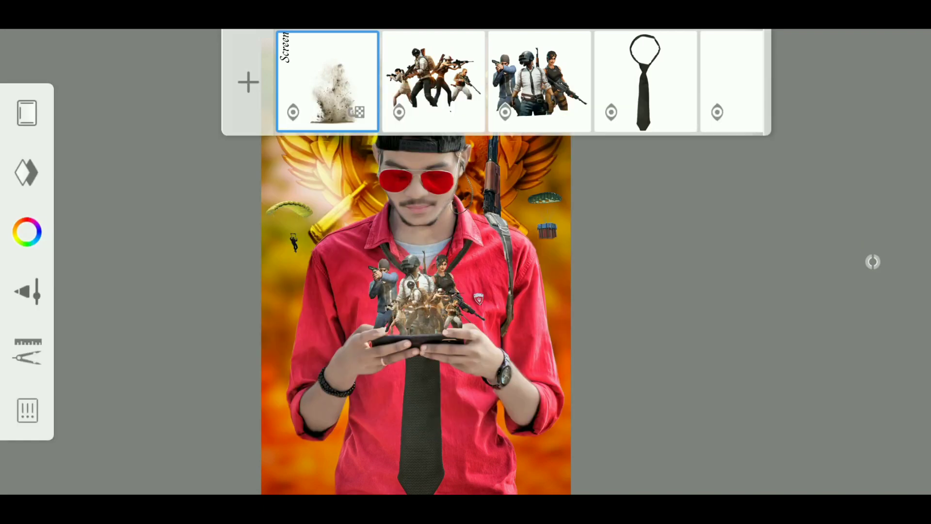
- Merge all layers from the photo layer's menu
scroll(492, 82, "right", 10)
left_click(636, 89)
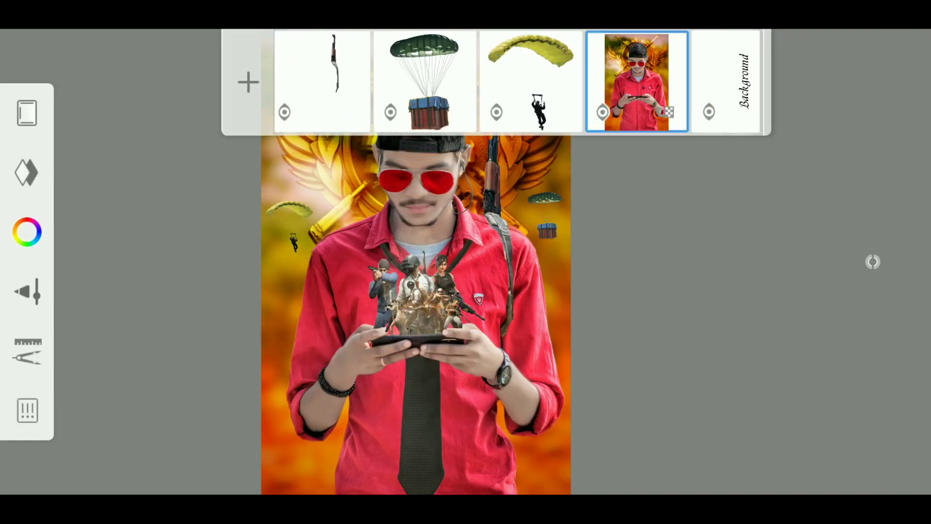
left_click(176, 218)
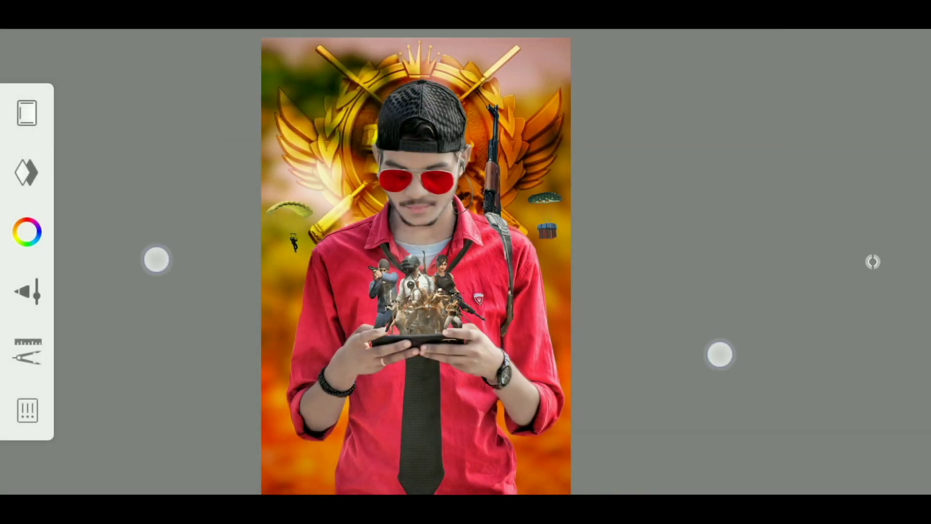
- Import the game characters image and scale and rotate it above the phone
left_click_drag(155, 260, 174, 249)
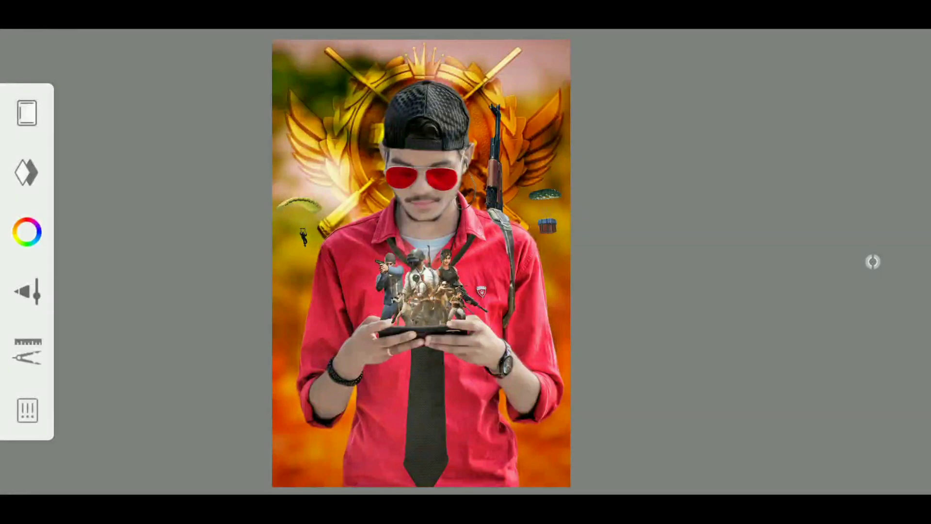
left_click(26, 350)
left_click(257, 272)
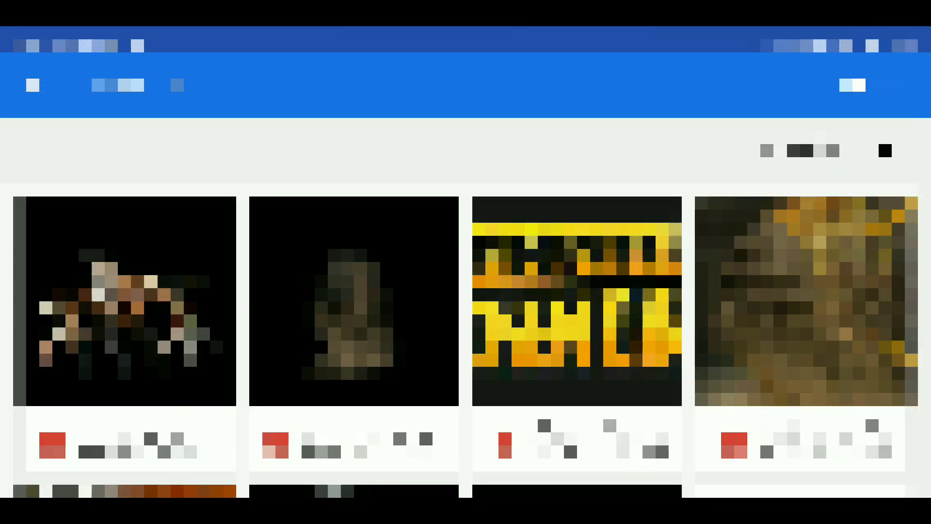
scroll(465, 339, "down", 5)
scroll(465, 339, "down", 5)
scroll(465, 339, "down", 5)
scroll(465, 340, "down", 5)
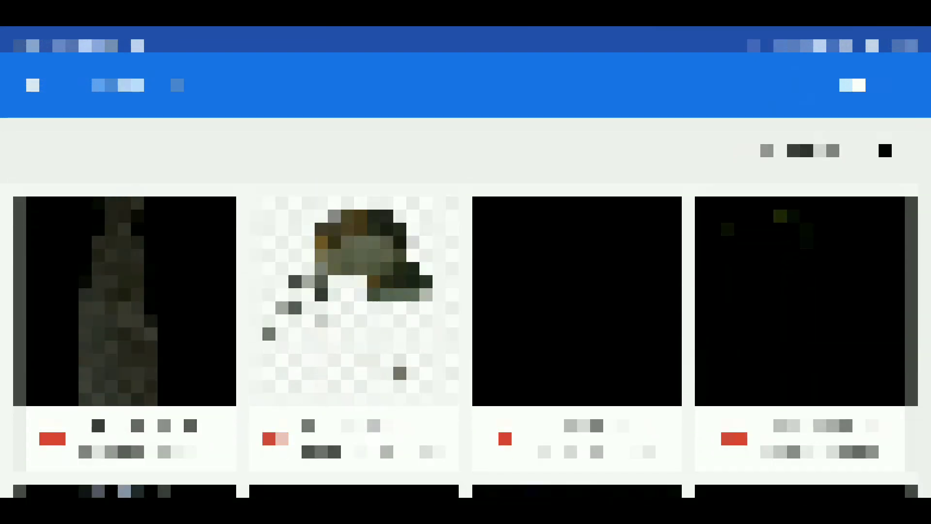
left_click(354, 301)
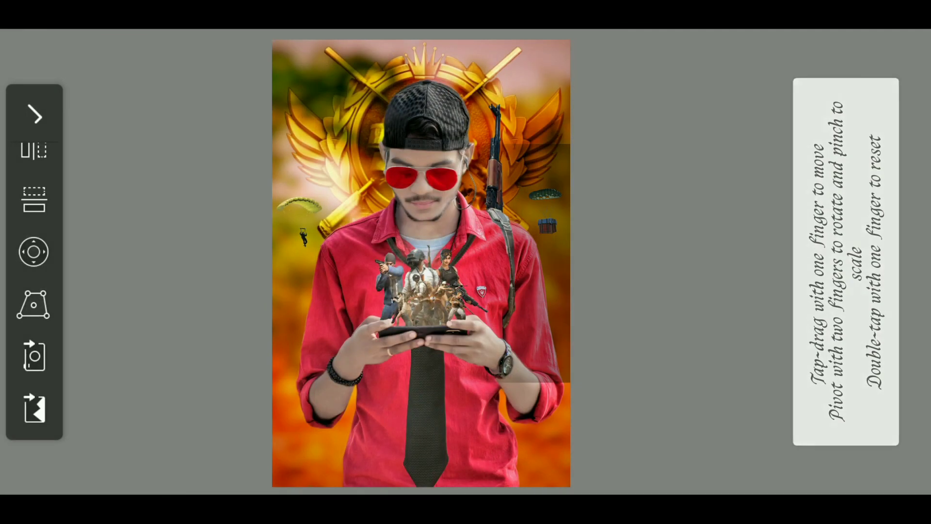
left_click_drag(602, 451, 691, 404)
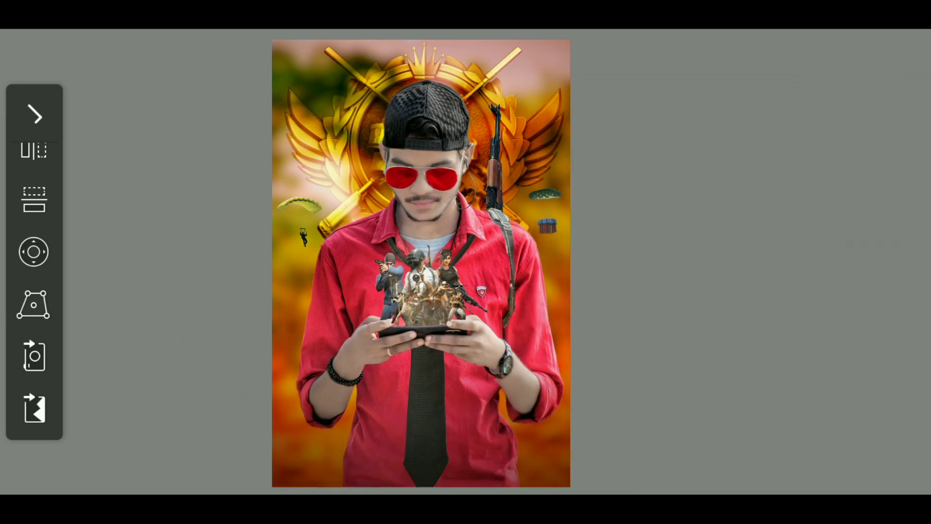
left_click(22, 109)
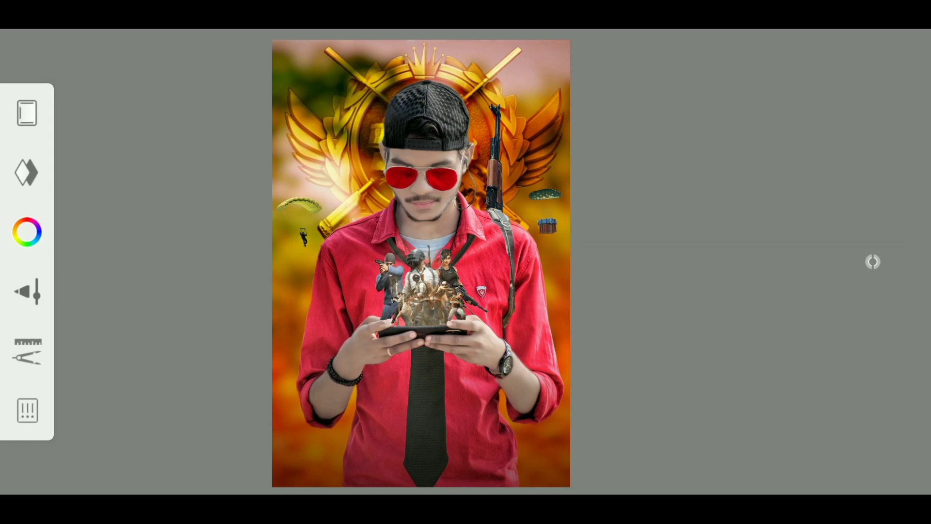
left_click(28, 351)
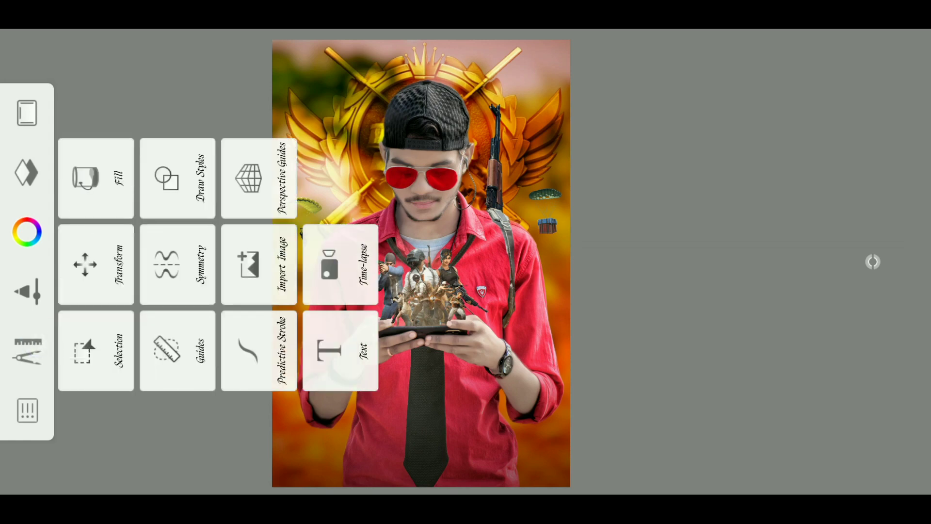
- Import the BGMI logo from the gallery and enlarge it to about 400% along the bottom
left_click(258, 265)
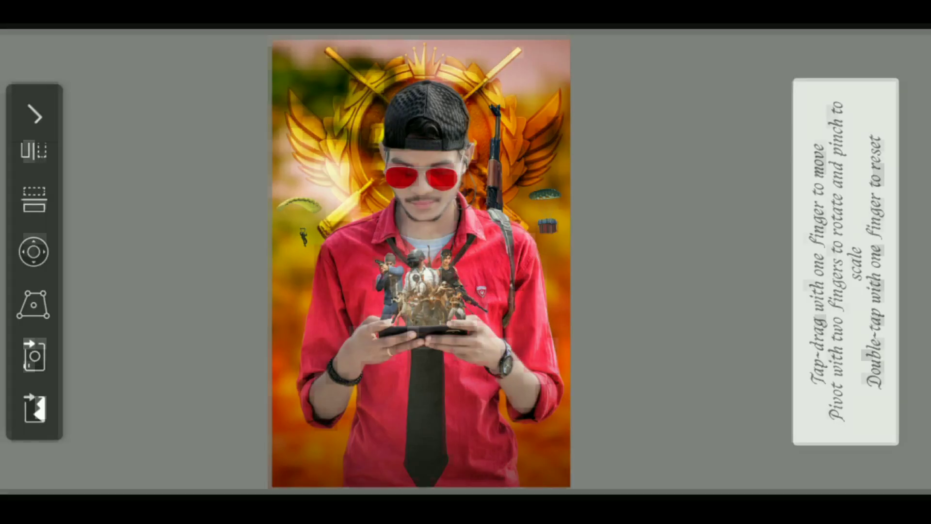
scroll(466, 339, "down", 5)
scroll(465, 340, "down", 5)
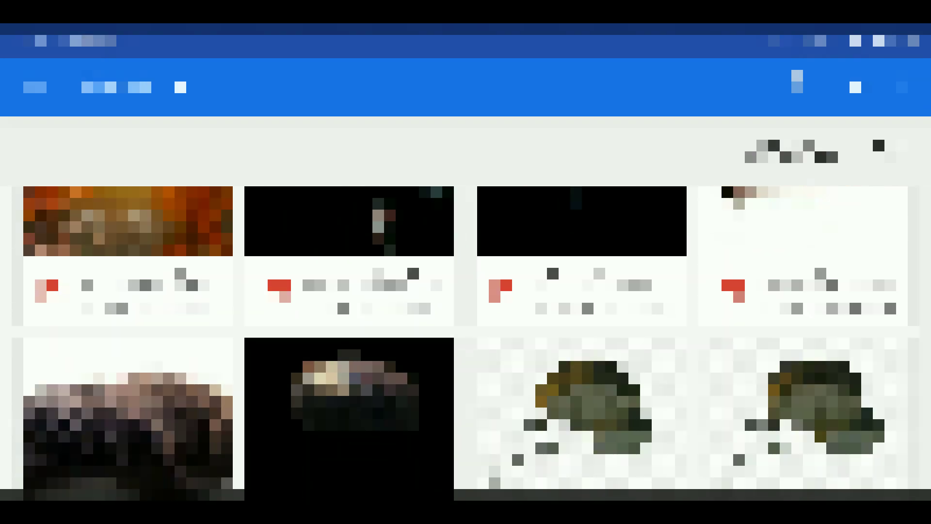
scroll(465, 339, "down", 5)
scroll(466, 339, "down", 5)
scroll(466, 339, "down", 1)
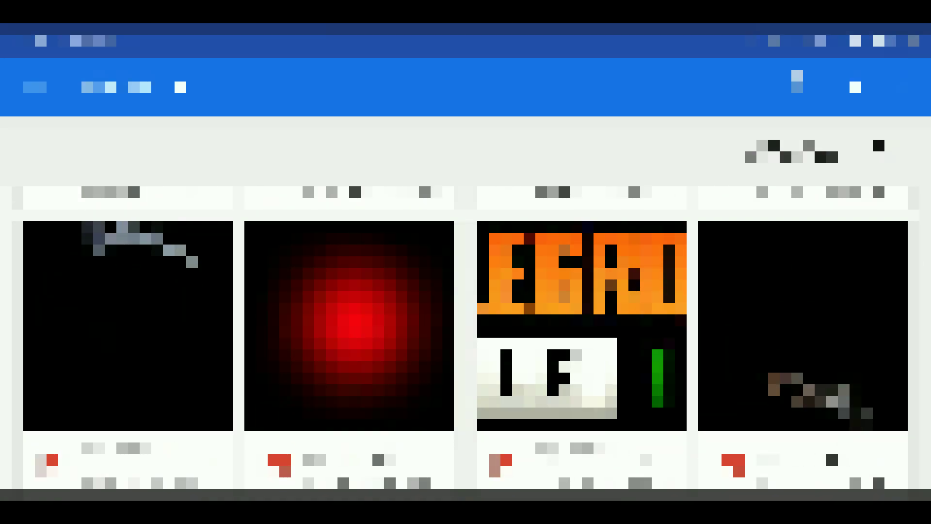
left_click(582, 325)
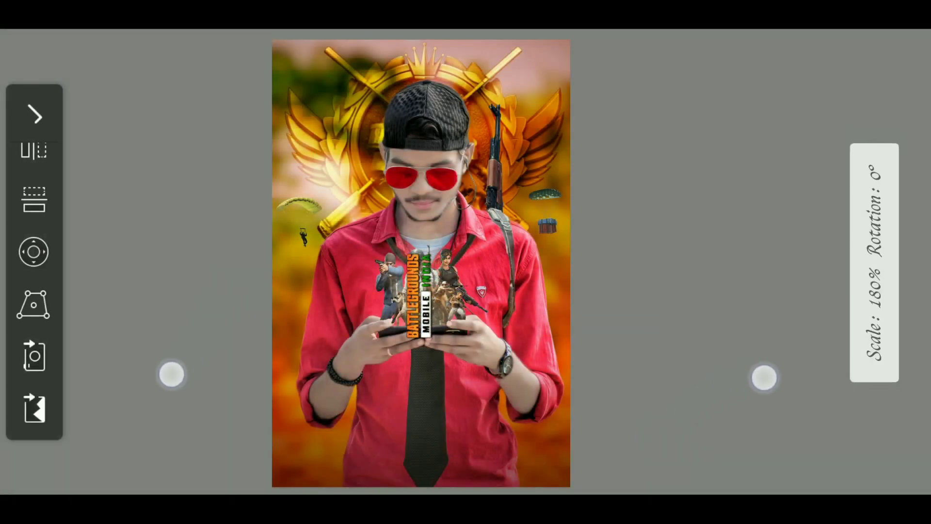
mouse_move(171, 374)
left_mouse_down()
mouse_move(202, 251)
mouse_move(257, 380)
mouse_move(210, 374)
mouse_move(204, 397)
mouse_move(168, 420)
mouse_move(118, 401)
mouse_move(114, 414)
left_mouse_up()
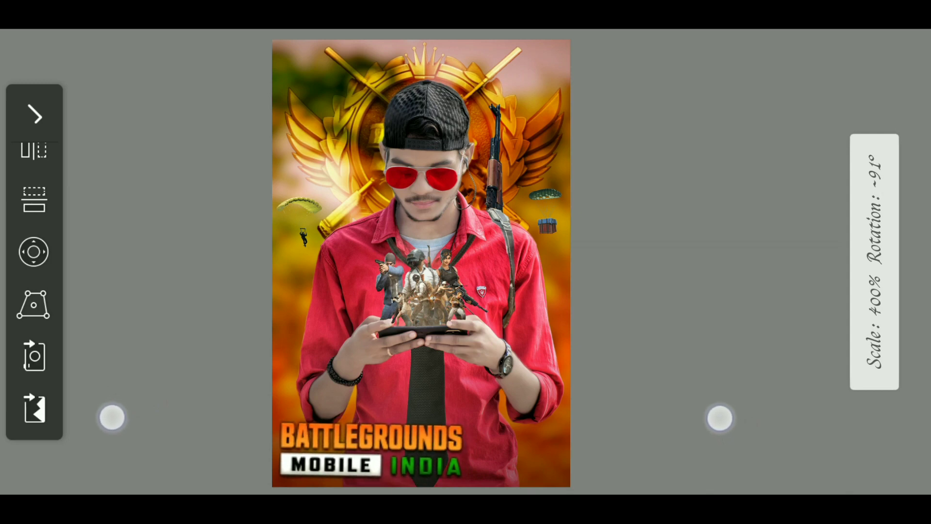
left_click_drag(111, 417, 112, 417)
- Commit the logo, zoom in to inspect the characters, then choose New Sketch
left_click(34, 115)
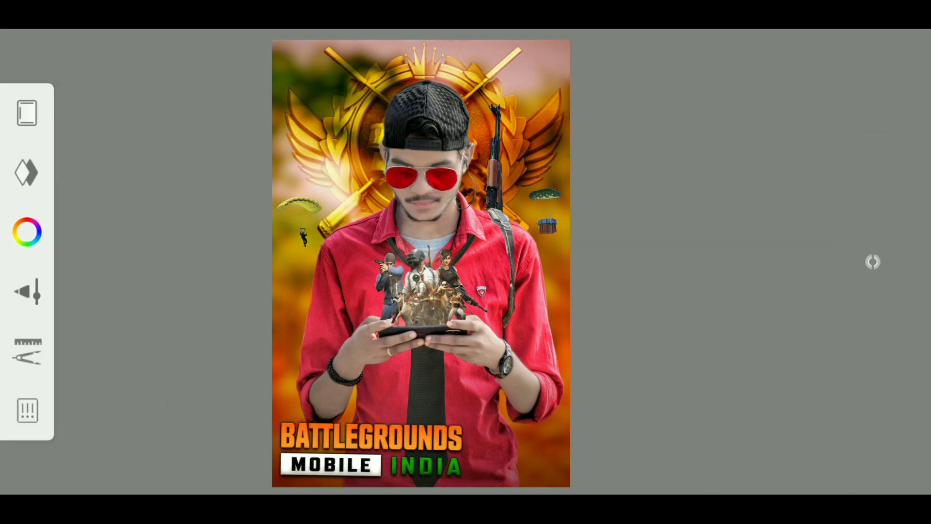
mouse_move(182, 272)
left_mouse_down()
mouse_move(194, 270)
mouse_move(224, 322)
left_mouse_up()
left_click_drag(194, 266, 166, 214)
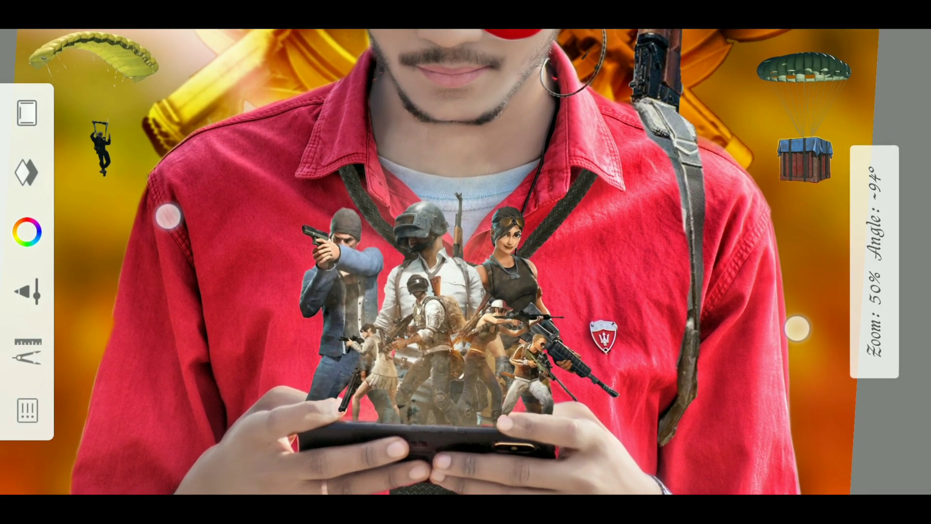
mouse_move(162, 293)
left_mouse_down()
mouse_move(226, 349)
mouse_move(235, 339)
mouse_move(172, 309)
mouse_move(199, 264)
left_mouse_up()
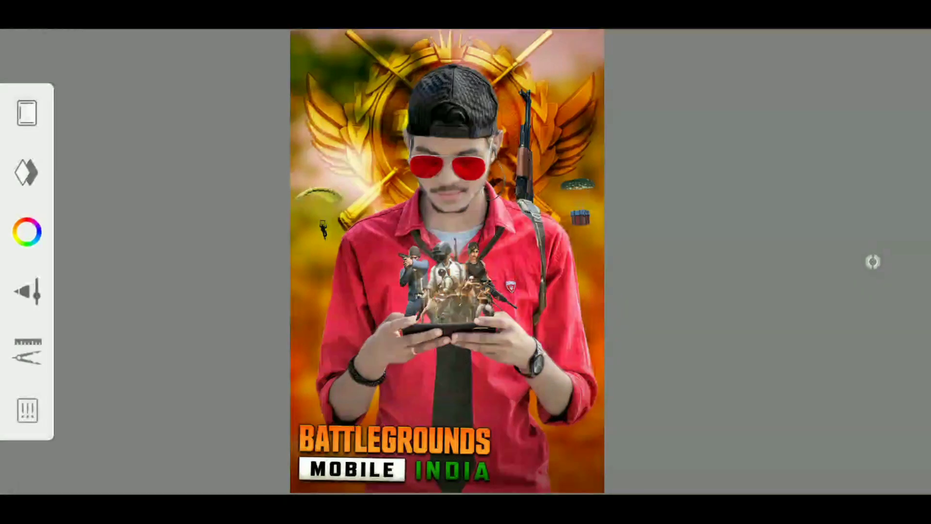
left_click(28, 410)
left_click(443, 318)
- Save the poster, then copy the Lightroom Preset photo's settings including Tools and Geometry
left_click(461, 262)
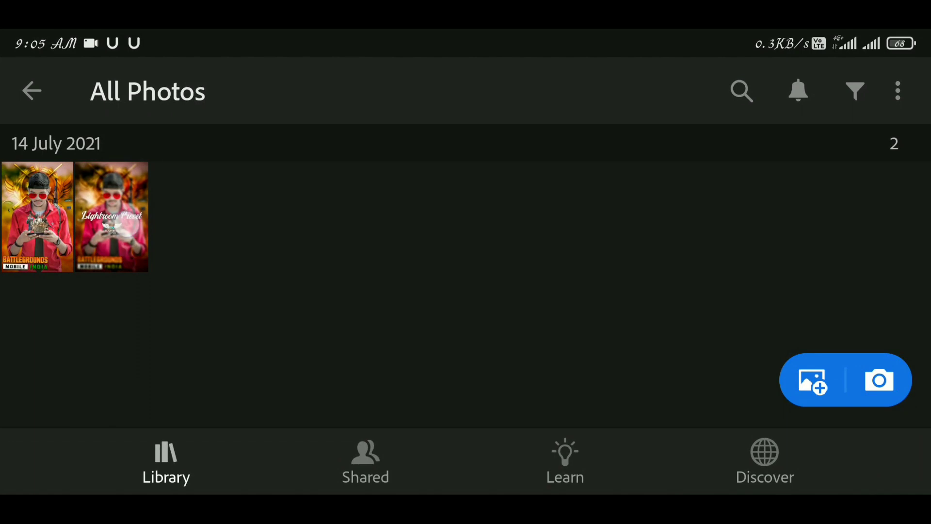
left_click(129, 223)
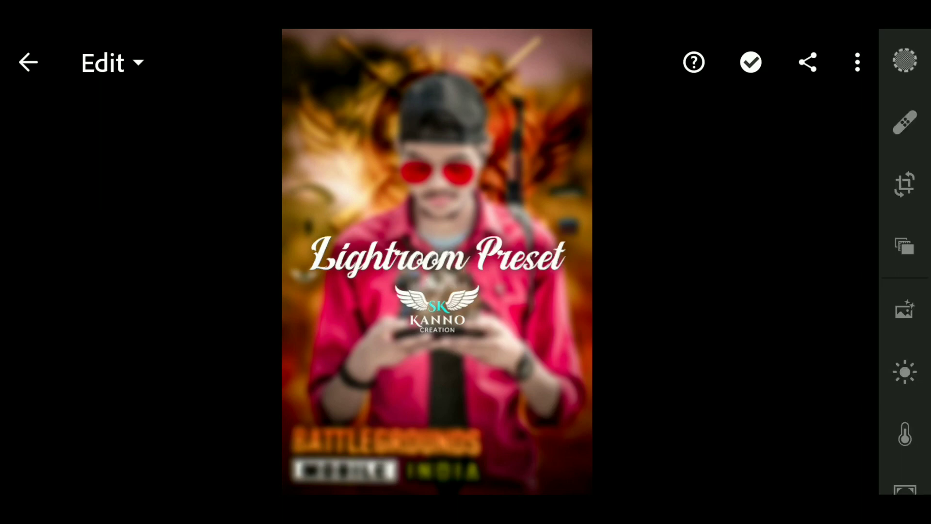
left_click(856, 63)
scroll(810, 309, "down", 1)
left_click(755, 325)
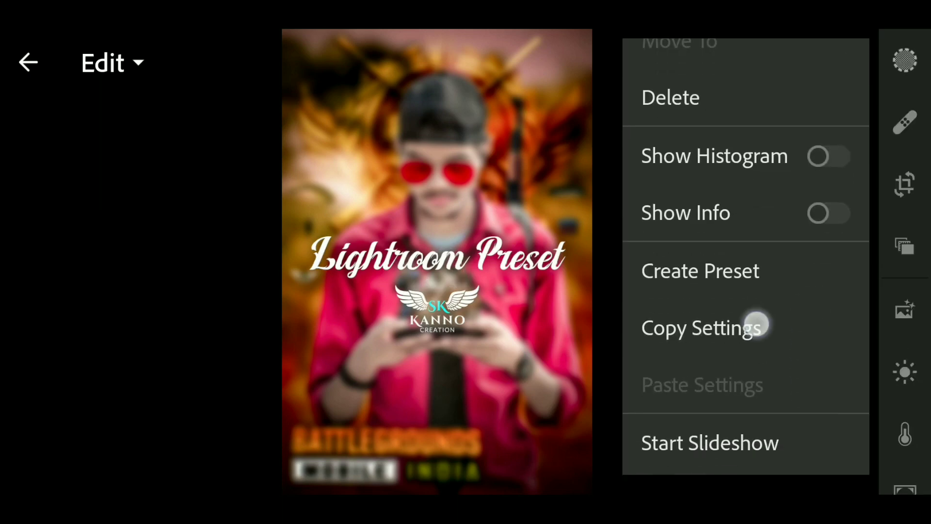
left_click(760, 213)
left_click_drag(721, 395, 763, 239)
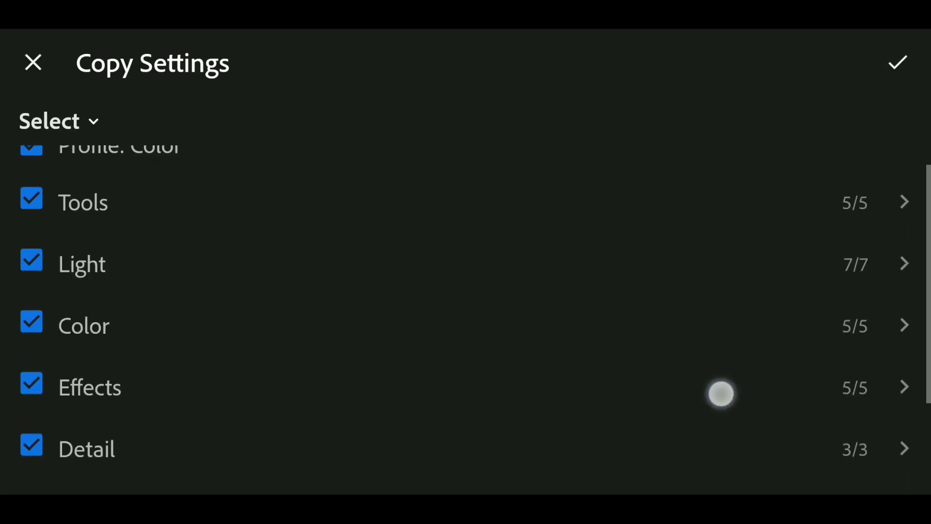
left_click(683, 458)
left_click(898, 62)
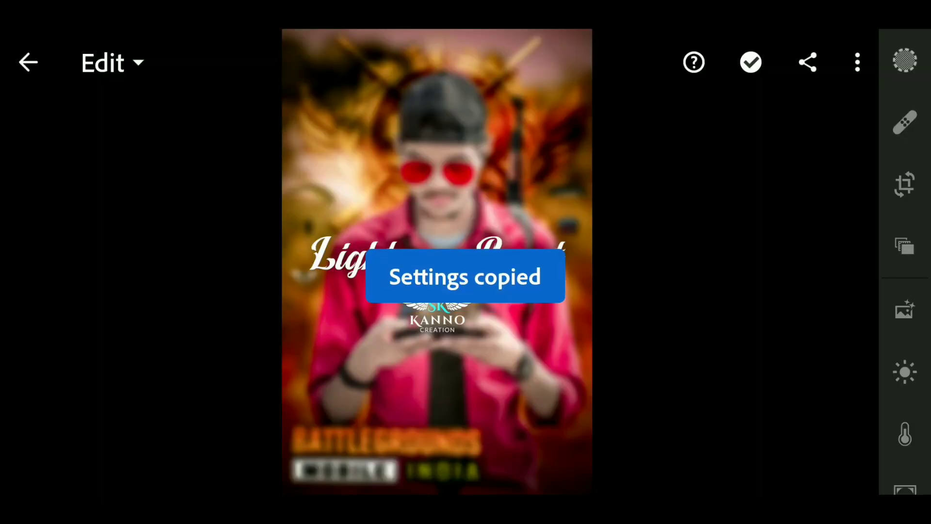
left_click(28, 62)
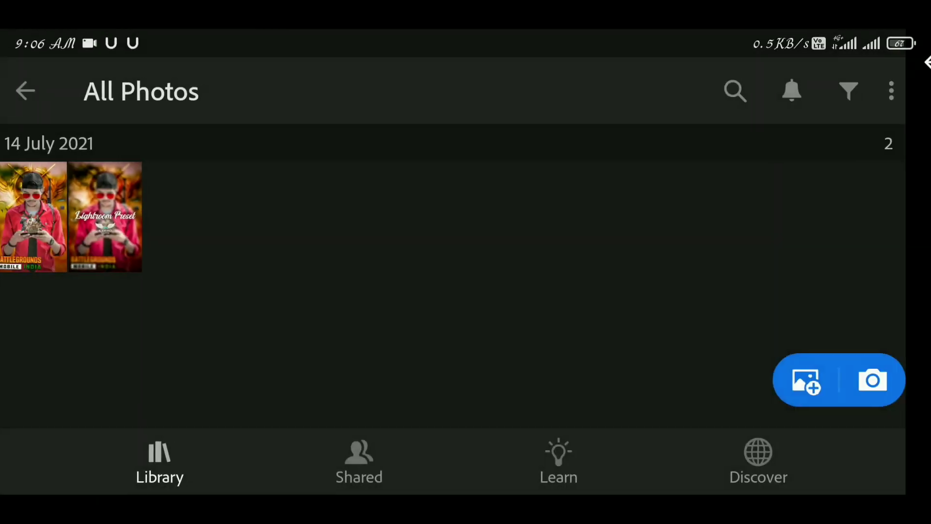
- Paste the copied preset settings onto the PUBG poster
left_click(37, 216)
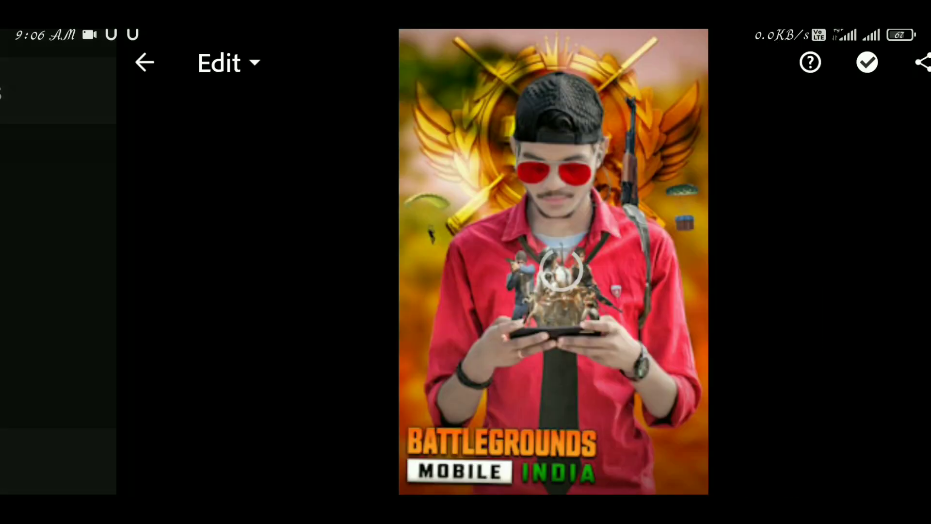
left_click(857, 62)
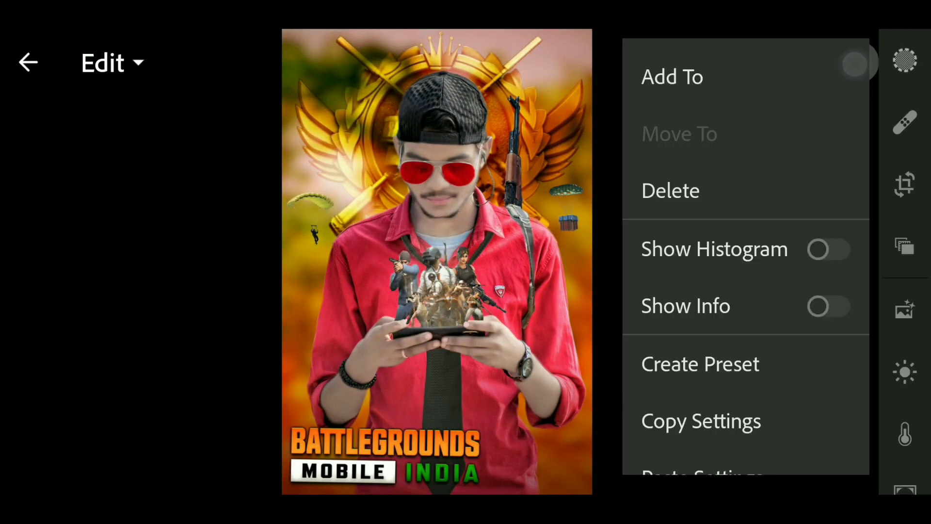
left_click_drag(745, 363, 761, 258)
left_click(741, 374)
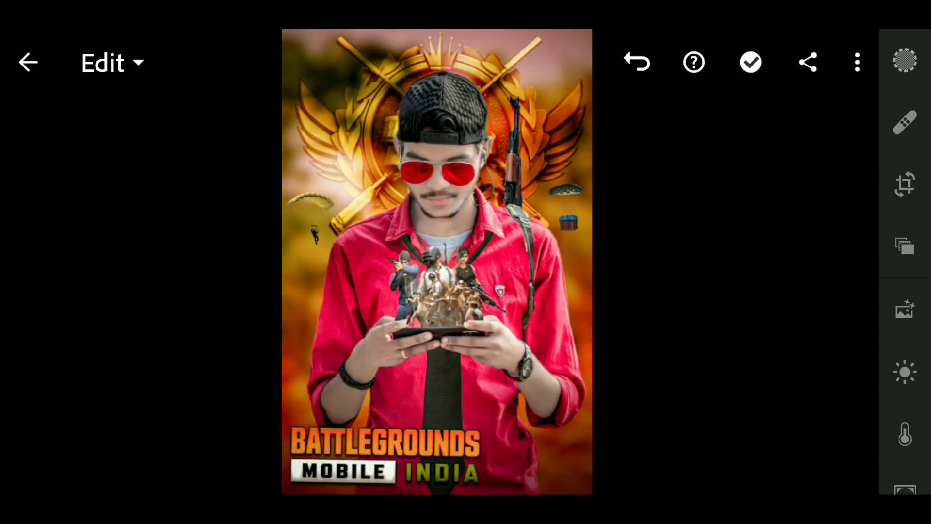
- Compare the poster with its original look, then export it via Share
left_click(584, 301)
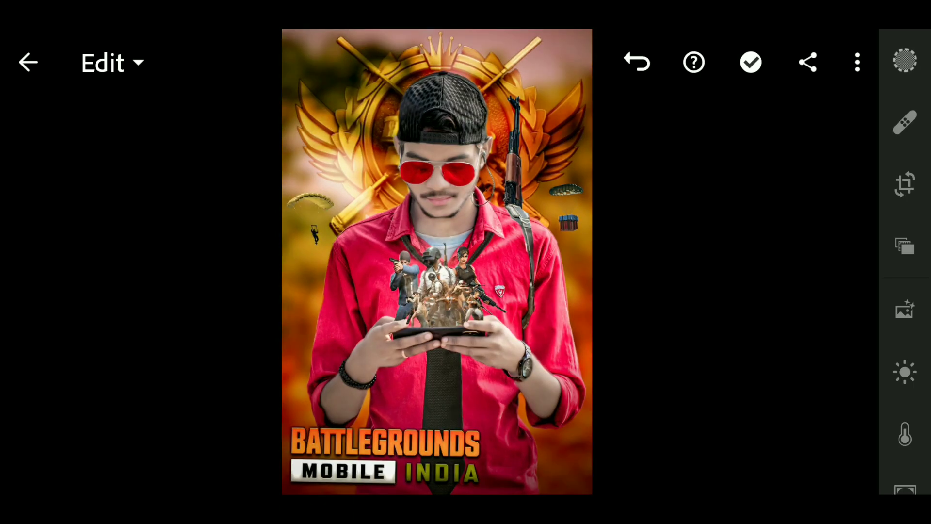
left_click(578, 305)
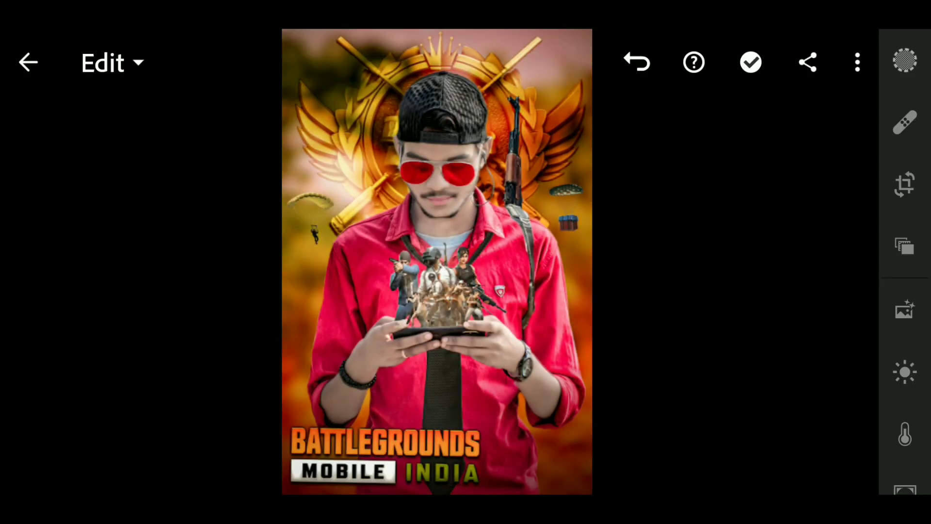
left_click(808, 62)
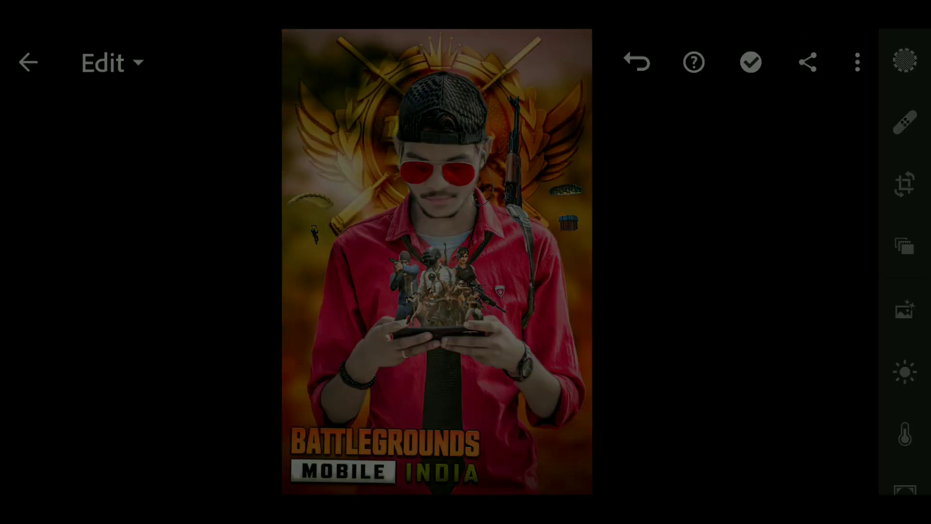